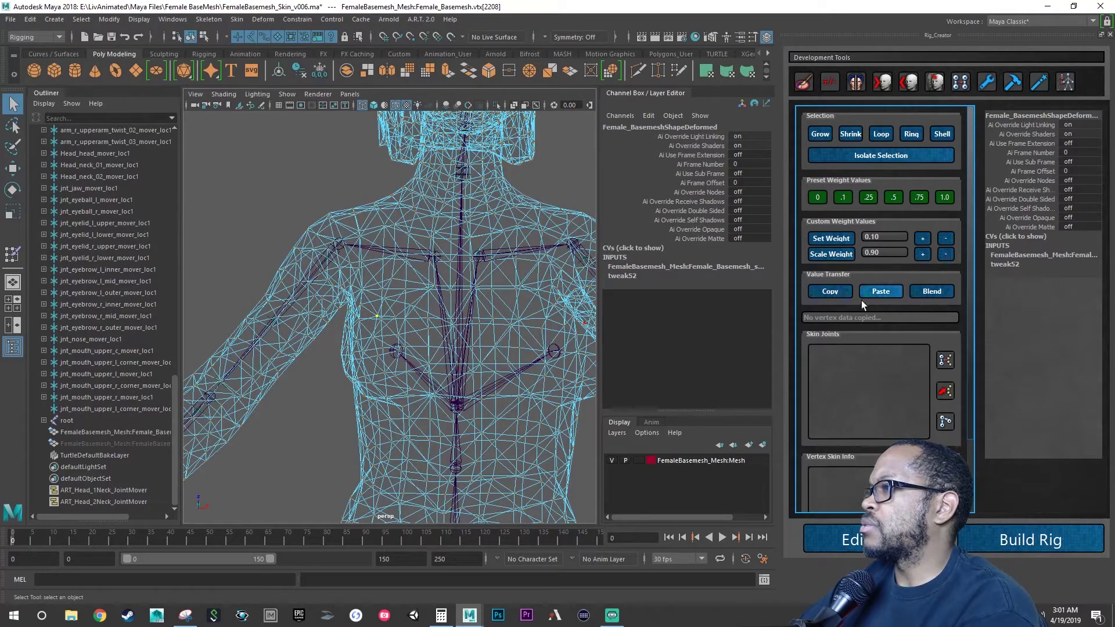
# - Close the Development Tools panel, then open and close the A.R.T. 2.0 Edit Rig window
pyautogui.keyDown('alt'); pyautogui.moveTo(488, 306); pyautogui.dragTo(561, 311); pyautogui.keyUp('alt')
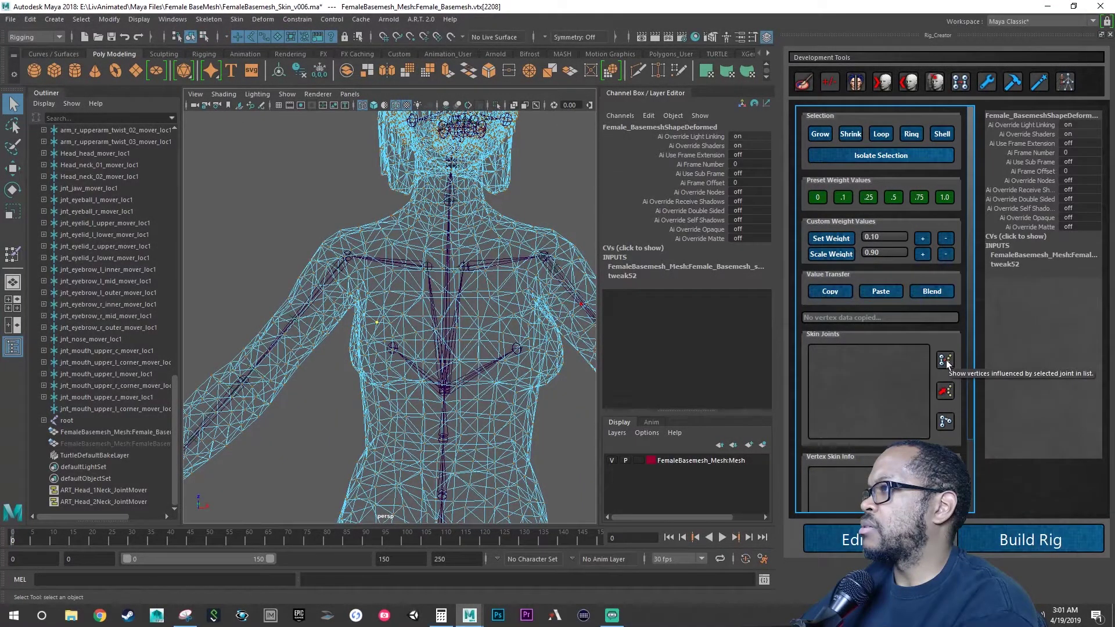
pyautogui.click(1109, 35)
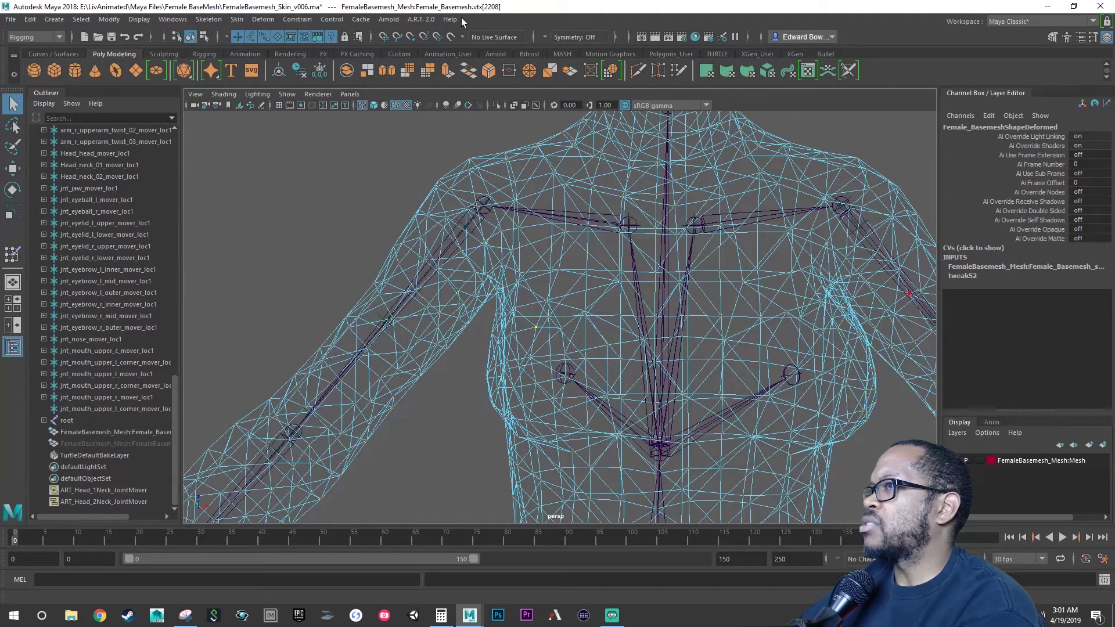
pyautogui.click(430, 20)
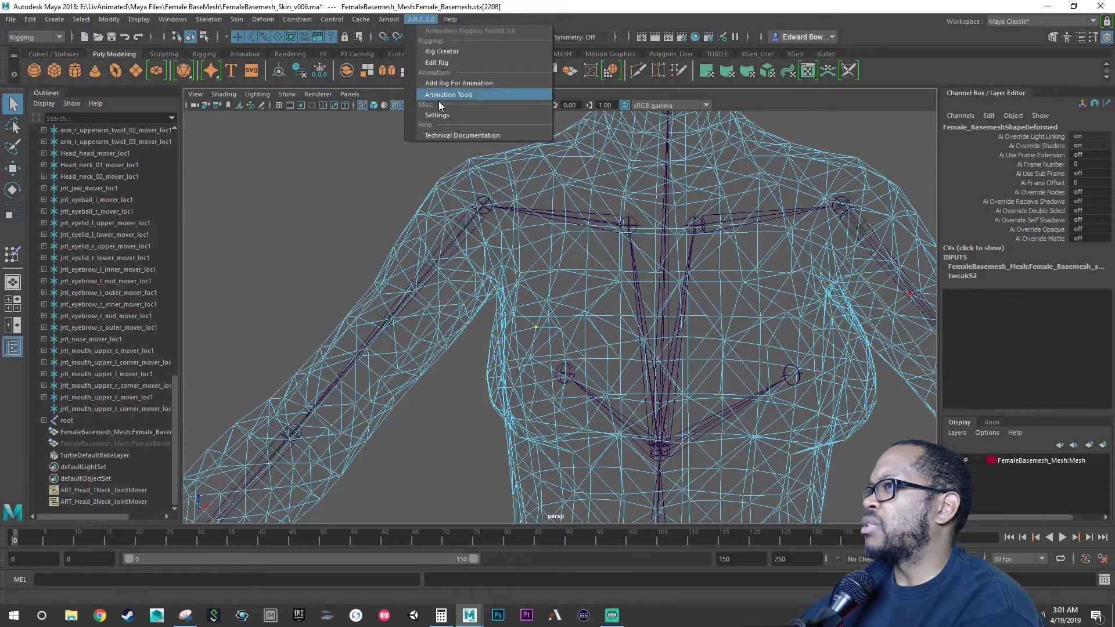
pyautogui.click(448, 64)
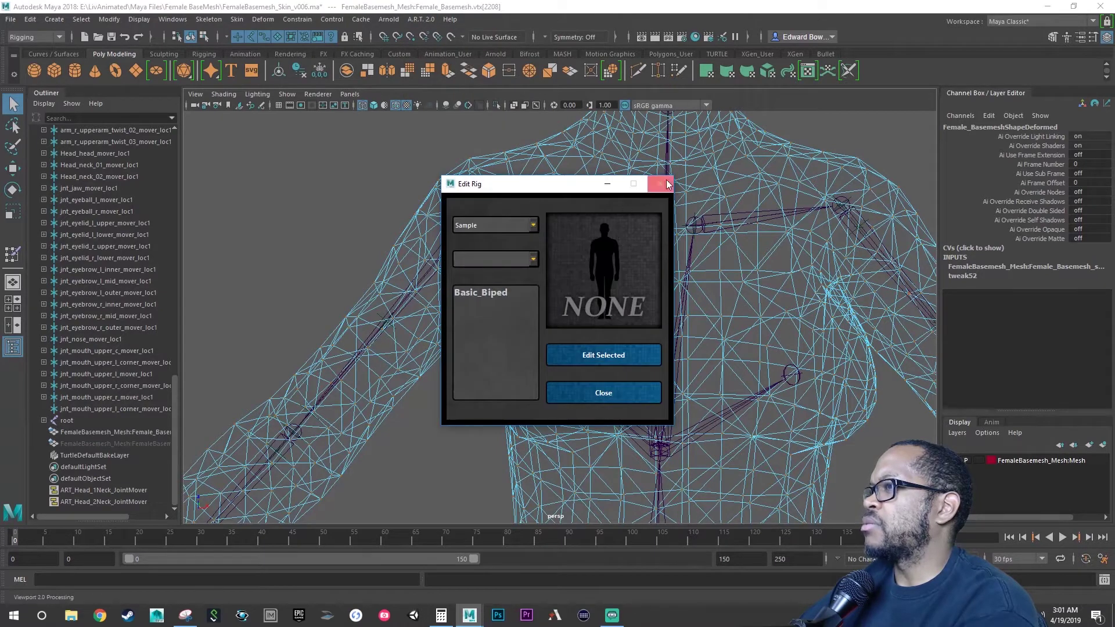
pyautogui.click(666, 184)
# - Try A.R.T. 2.0 Add Rig For Animation and tumble the camera back to show head and torso
pyautogui.click(418, 20)
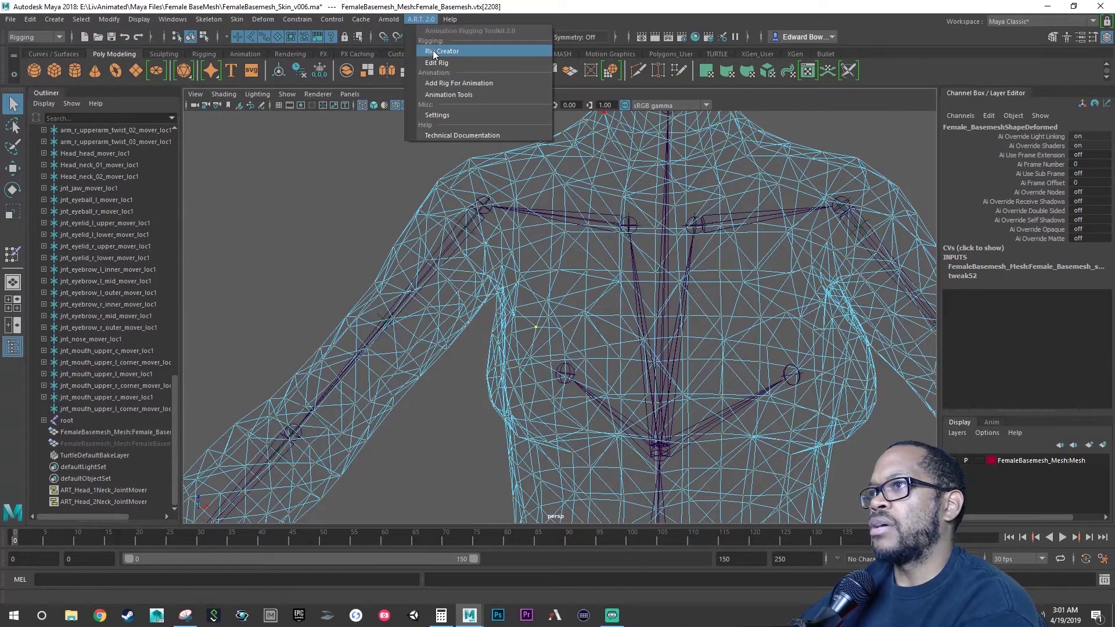
pyautogui.click(450, 83)
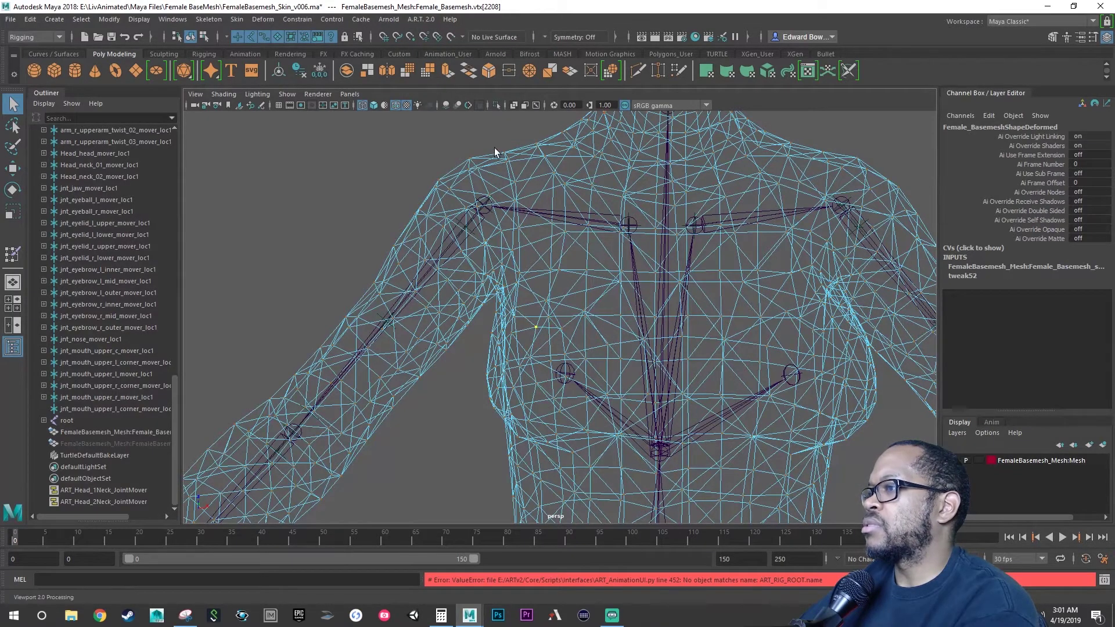
pyautogui.keyDown('alt'); pyautogui.moveTo(488, 292); pyautogui.dragTo(569, 319); pyautogui.keyUp('alt')
pyautogui.scroll(-4, 528, 301)
pyautogui.scroll(-2, 529, 301)
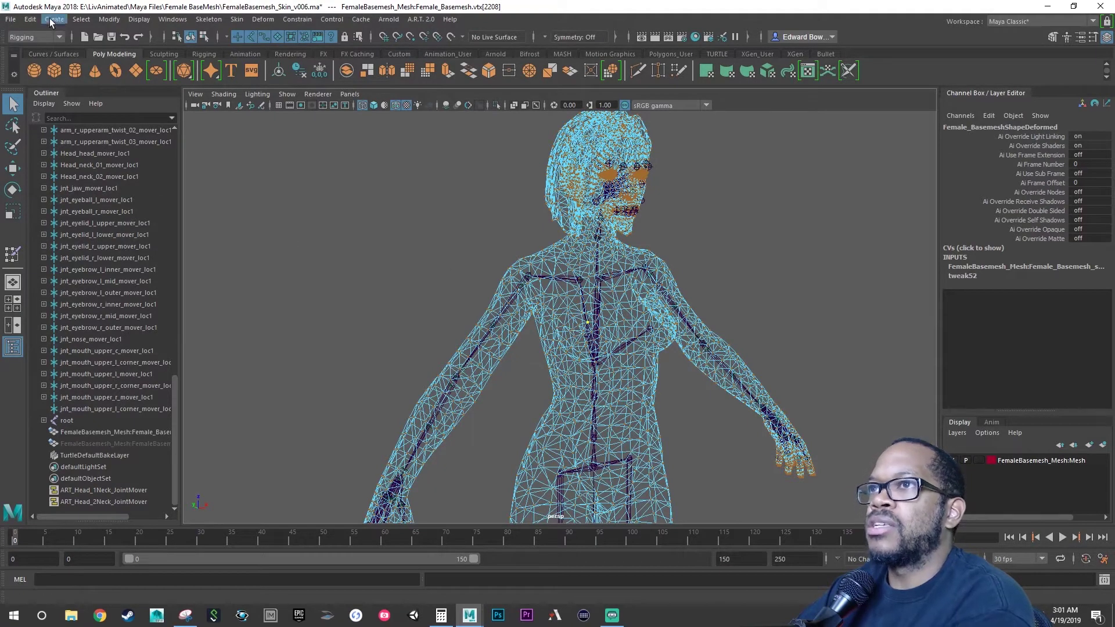
# - Reopen FemaleBasemesh_Skin_v006.ma from File > Open Scene, choosing Don't Save for current changes
pyautogui.click(10, 19)
pyautogui.click(36, 52)
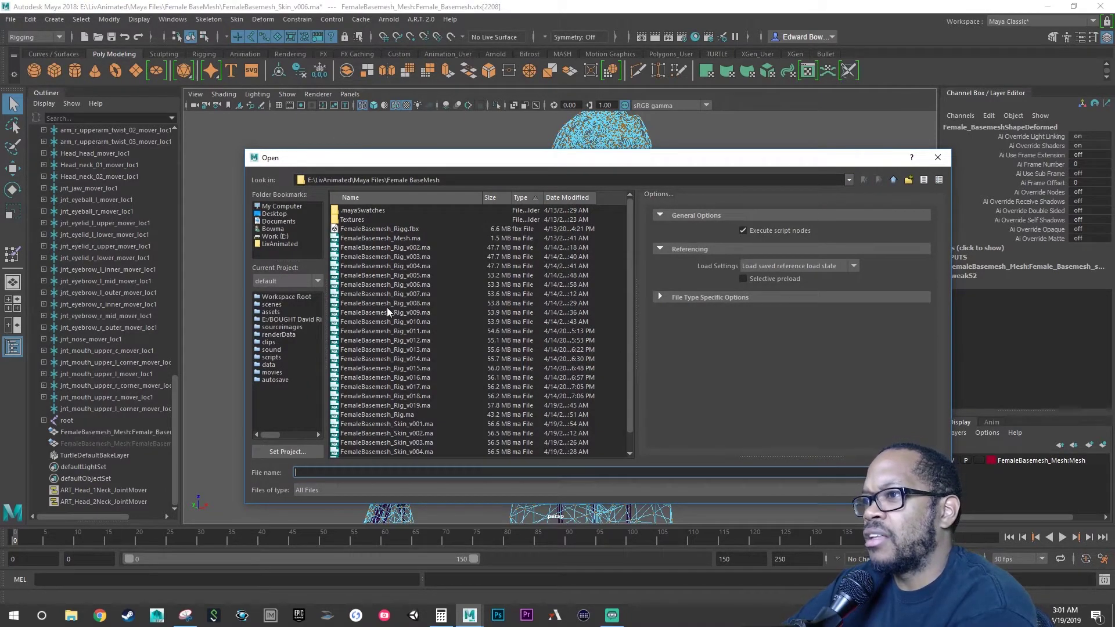
pyautogui.scroll(-1, 438, 344)
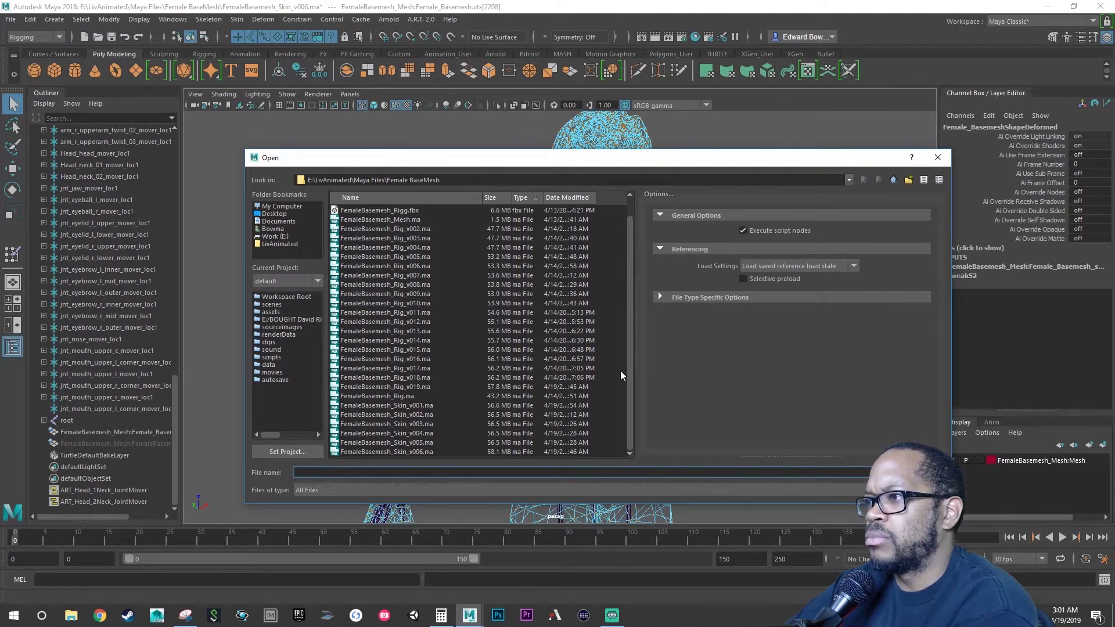
pyautogui.click(418, 453)
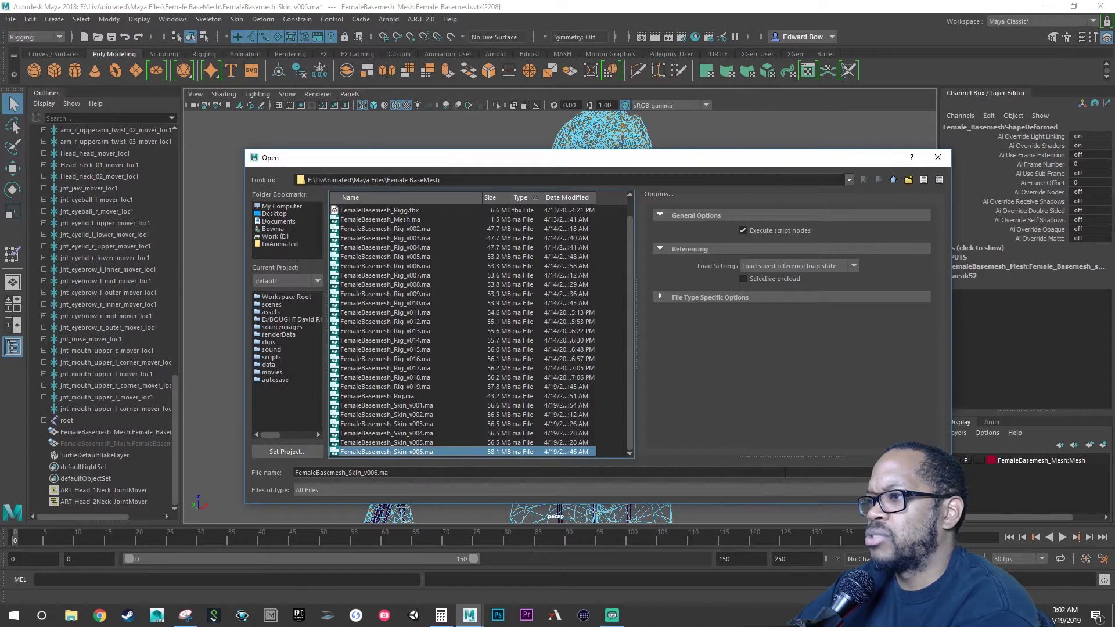
pyautogui.click(909, 472)
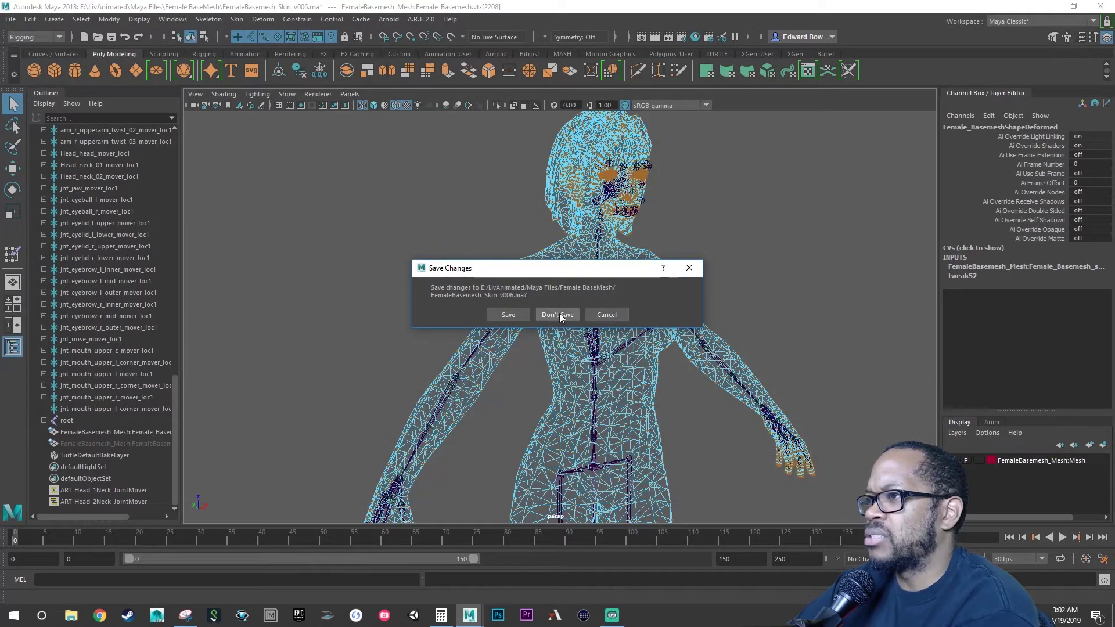
pyautogui.click(559, 315)
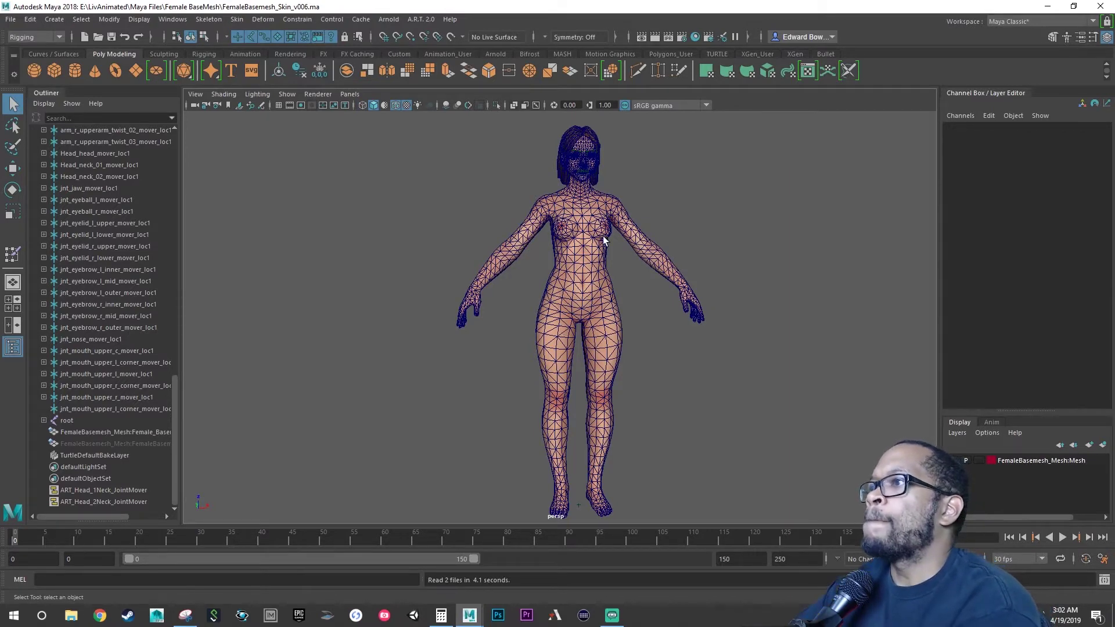
# - Select the female base mesh and launch the A.R.T. 2.0 Rig Creator tools
pyautogui.click(612, 207)
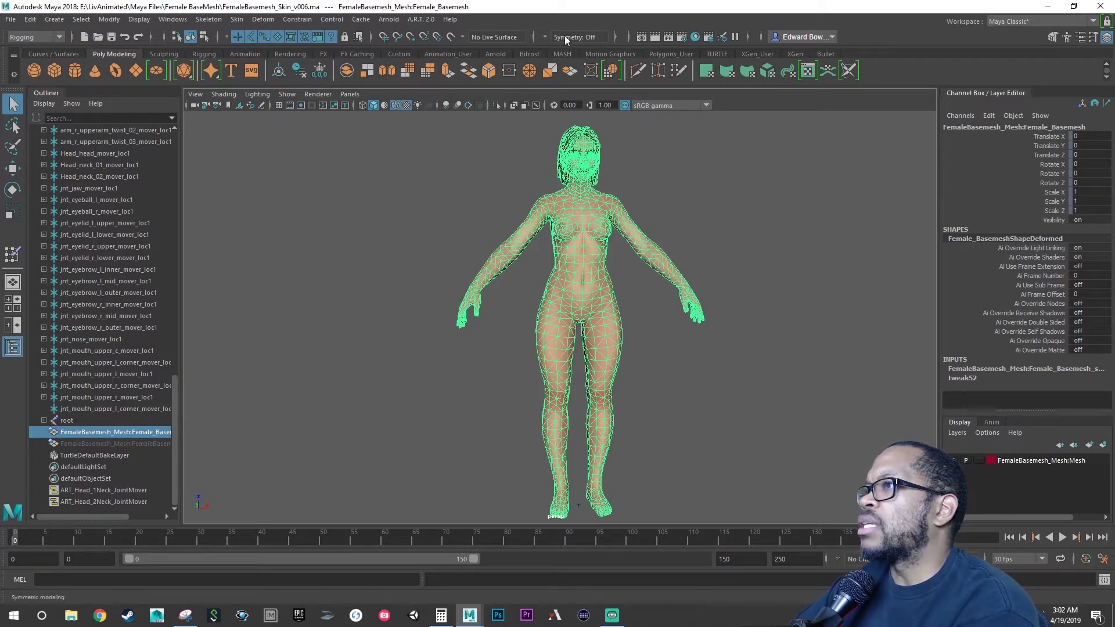
pyautogui.click(419, 20)
pyautogui.click(443, 51)
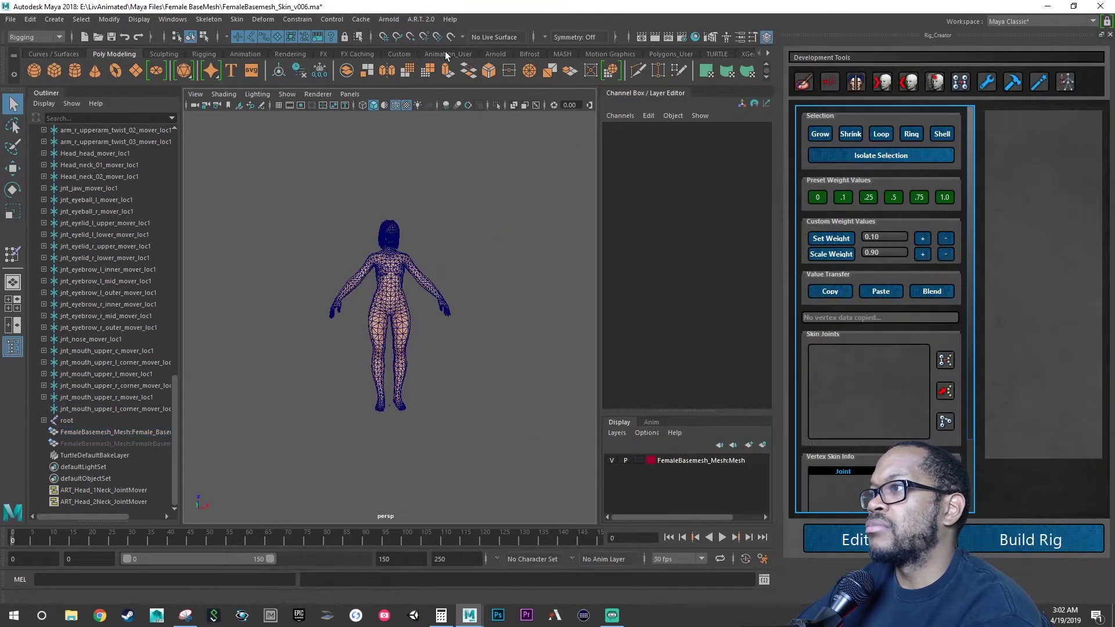
pyautogui.keyDown('alt'); pyautogui.moveTo(313, 259); pyautogui.dragTo(471, 267, button='right'); pyautogui.keyUp('alt')
# - In Vertex mode, select the vertices influenced by spine_02 from the Skin Joints list
pyautogui.click(432, 299)
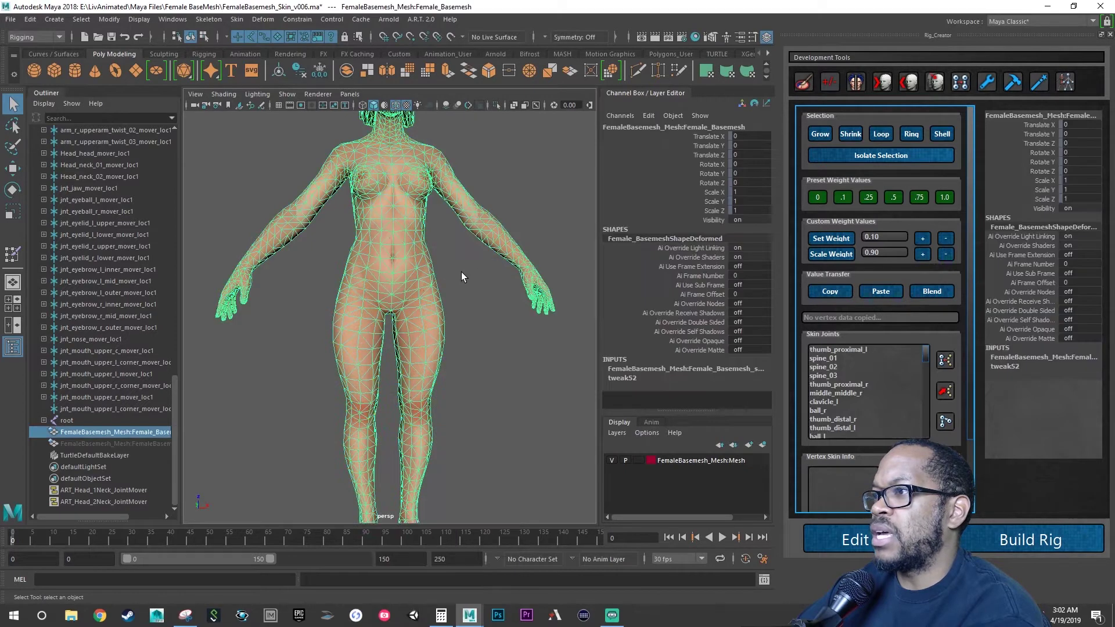
pyautogui.click(813, 366)
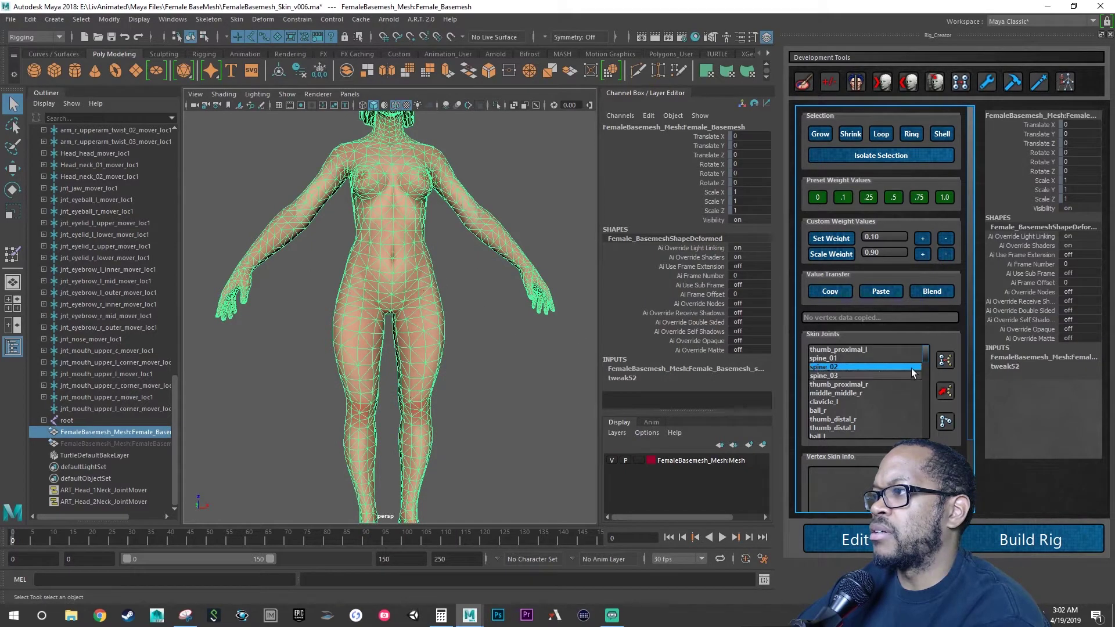
pyautogui.click(944, 360)
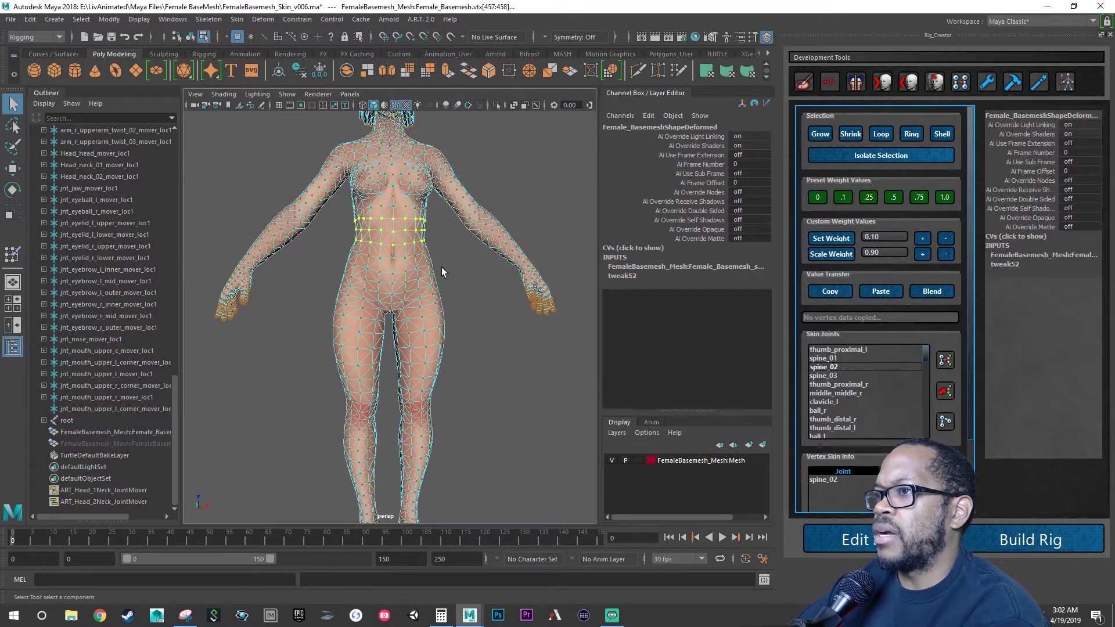
# - Pick spine_03 in the Skin Joints list and scroll through the vertex skin info
pyautogui.scroll(5, 445, 319)
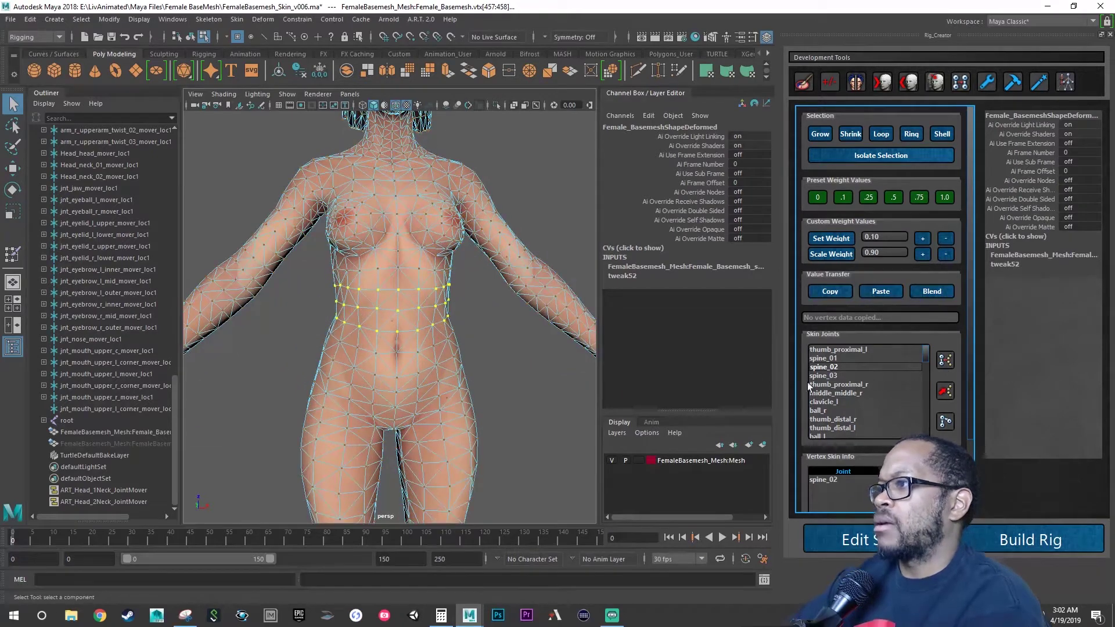
pyautogui.click(824, 377)
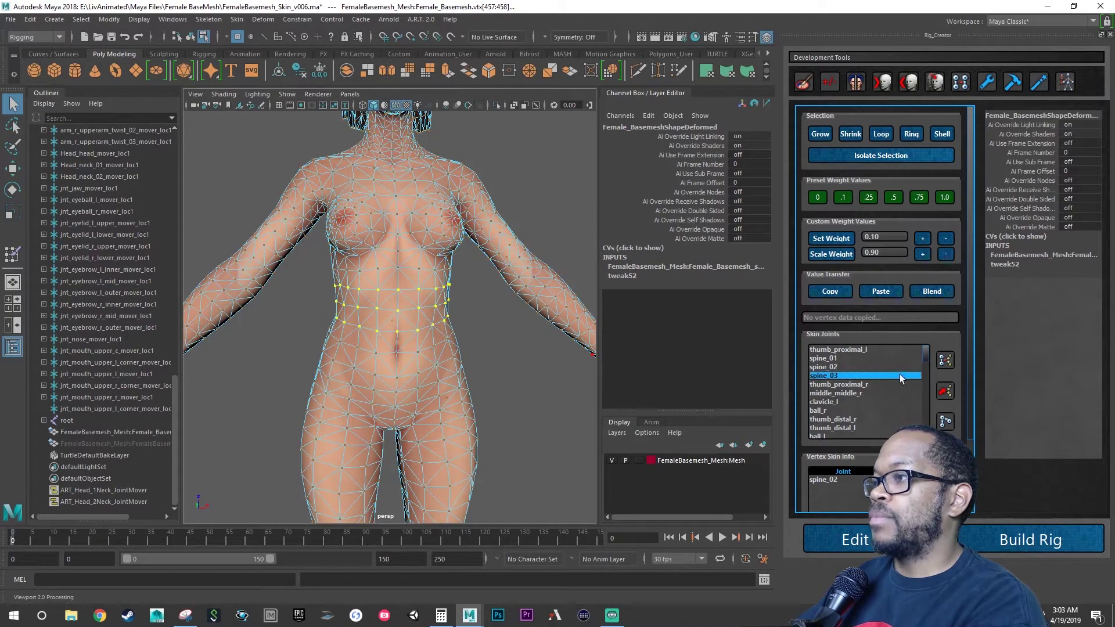
pyautogui.scroll(-2, 889, 389)
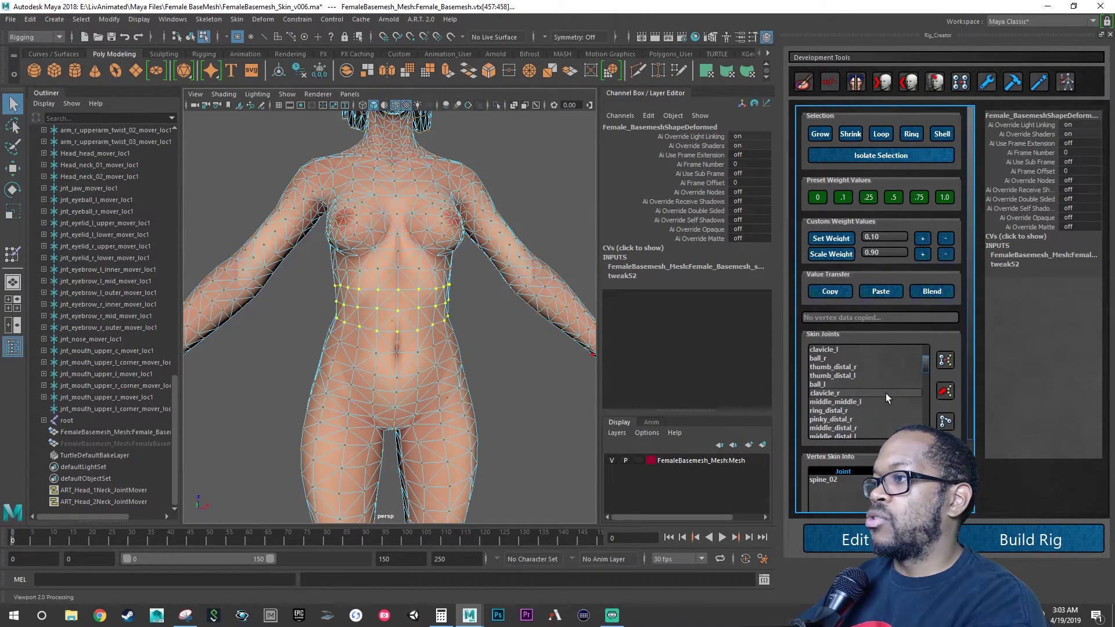
pyautogui.scroll(-1, 886, 395)
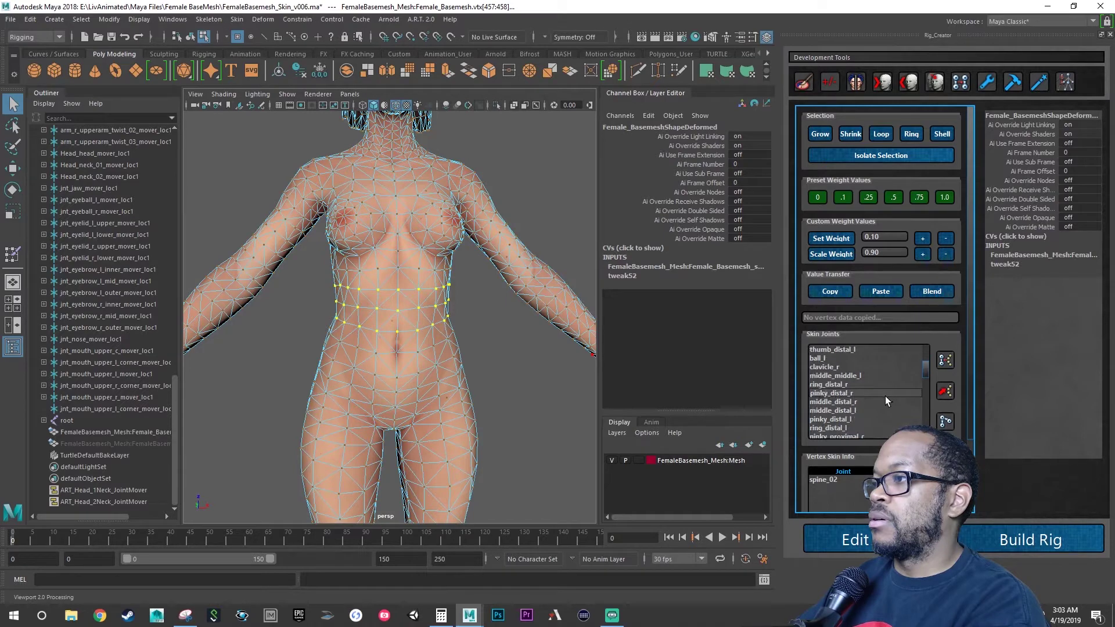
pyautogui.scroll(-1, 885, 396)
pyautogui.scroll(-3, 884, 397)
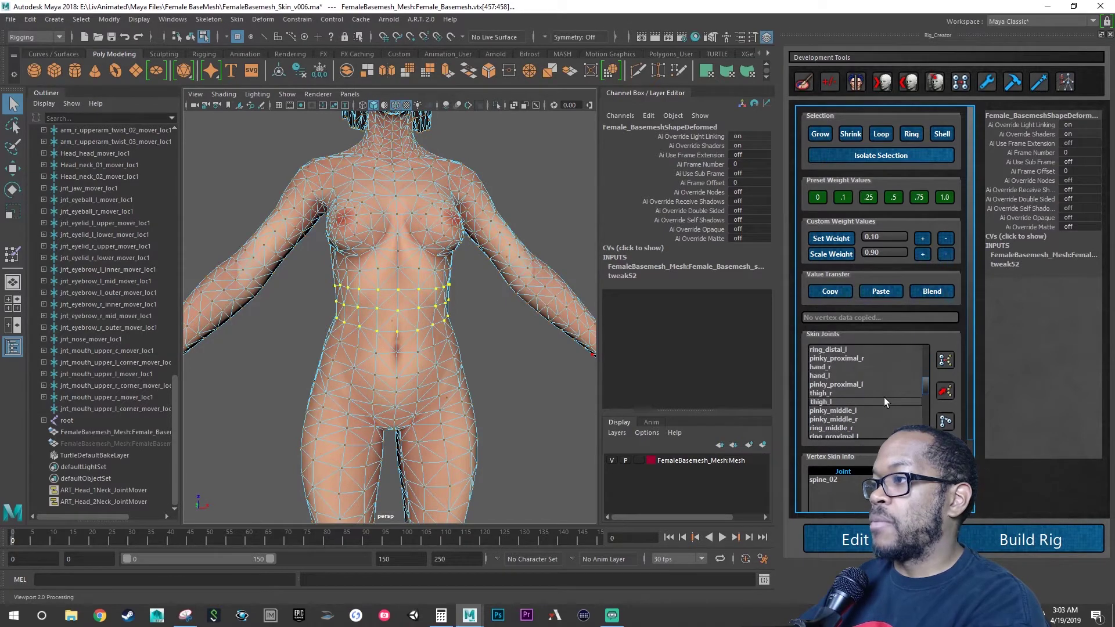
pyautogui.scroll(-3, 884, 398)
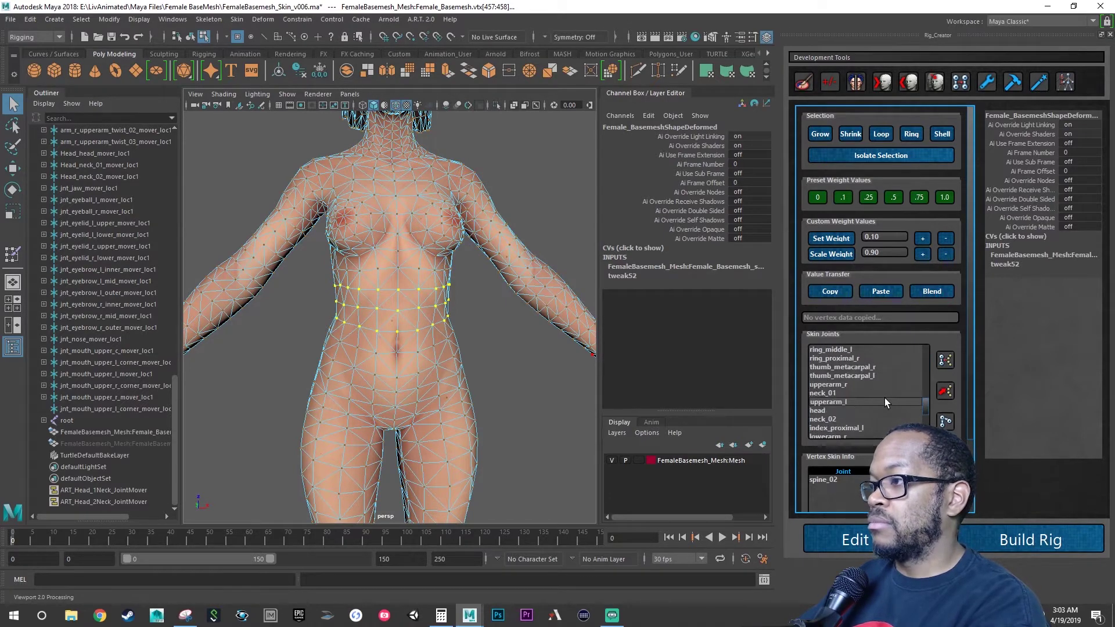
pyautogui.scroll(-3, 883, 398)
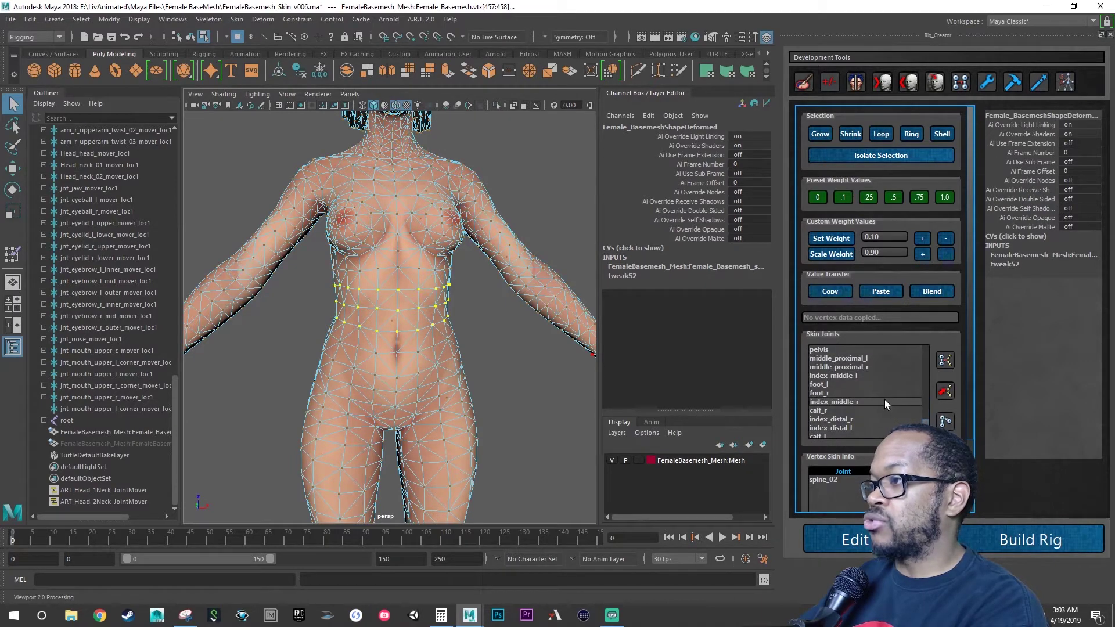
pyautogui.scroll(-3, 883, 399)
pyautogui.scroll(5, 883, 399)
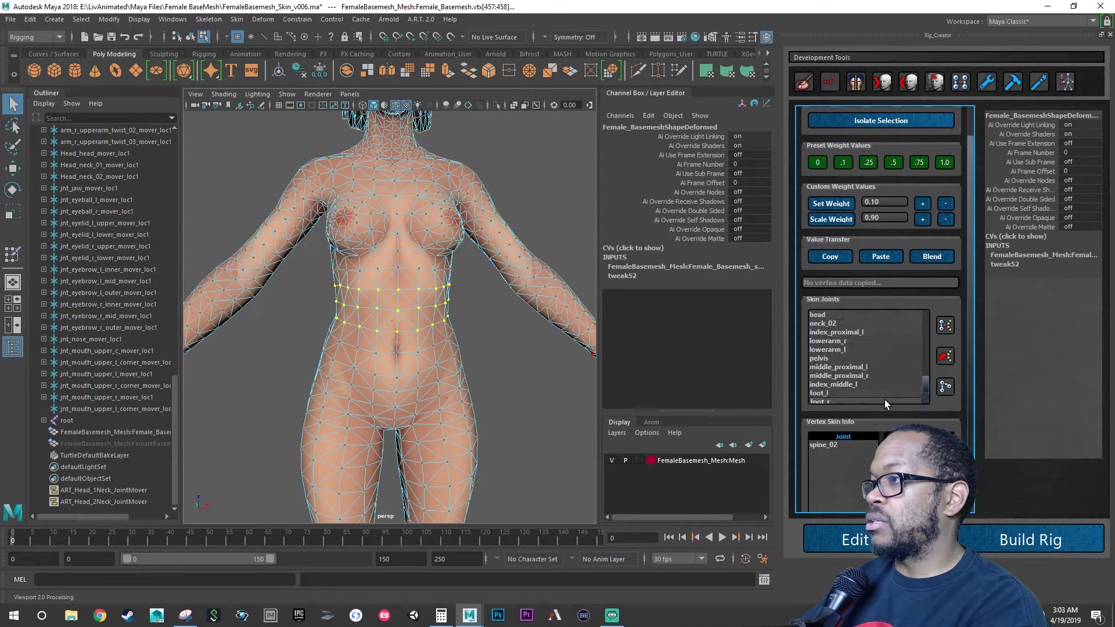
pyautogui.scroll(5, 884, 399)
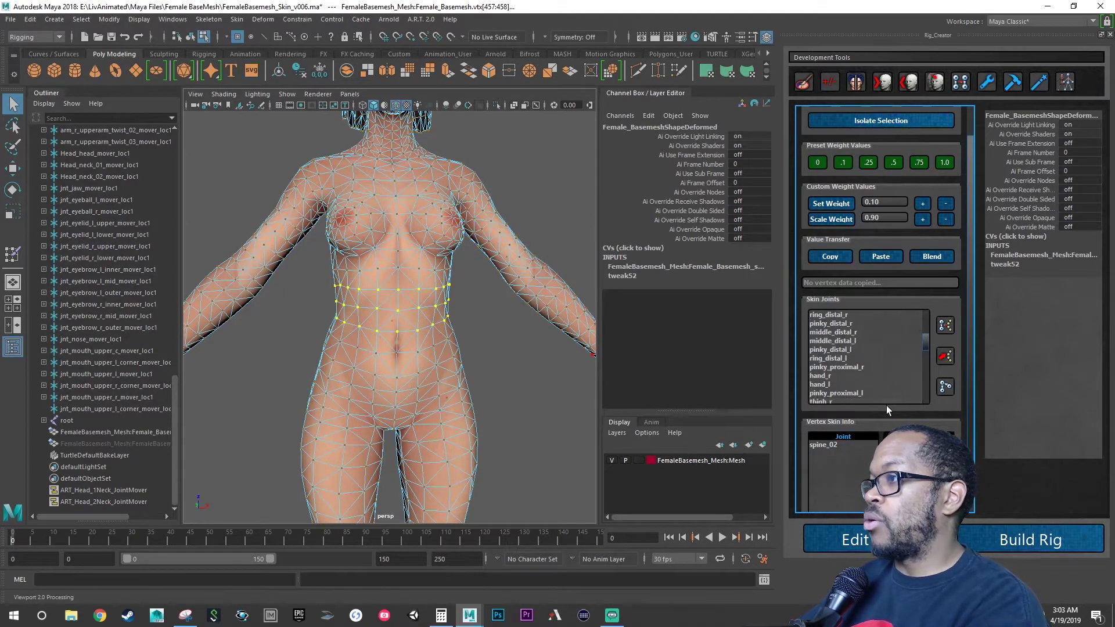
pyautogui.scroll(2, 872, 379)
# - Reselect spine_03 and review the average weight listed for the selected waist vertices
pyautogui.click(864, 341)
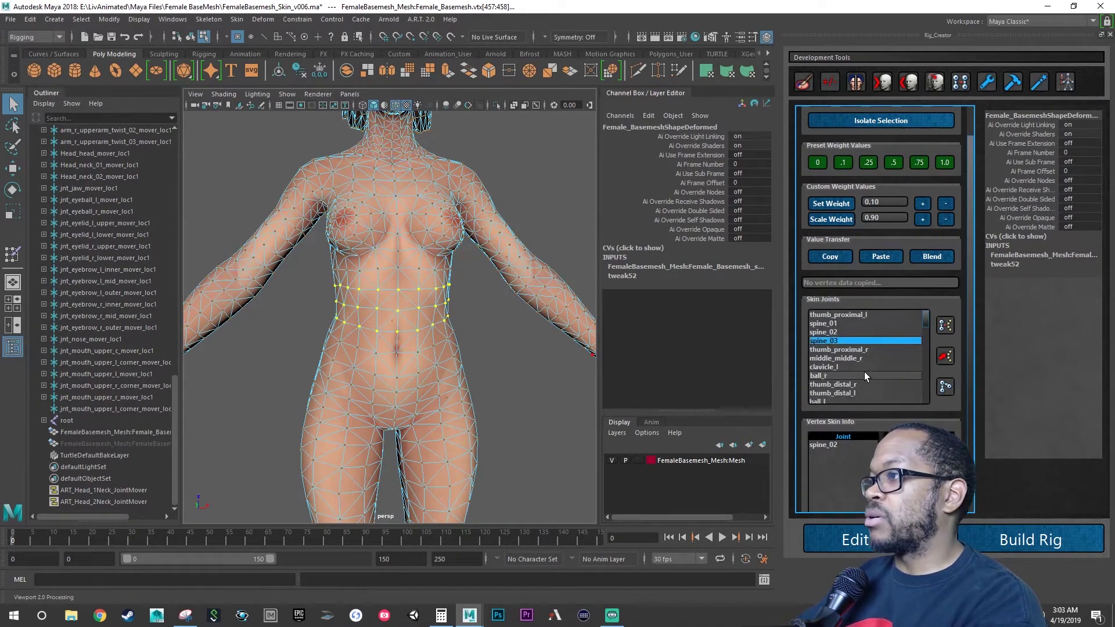
pyautogui.scroll(2, 864, 374)
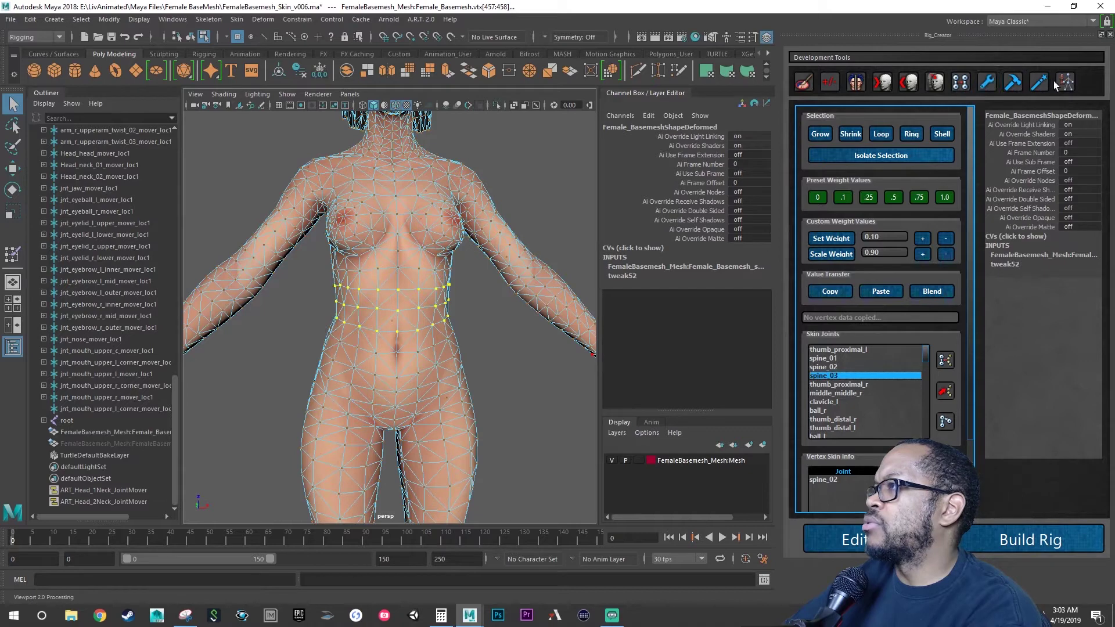
pyautogui.scroll(-2, 851, 407)
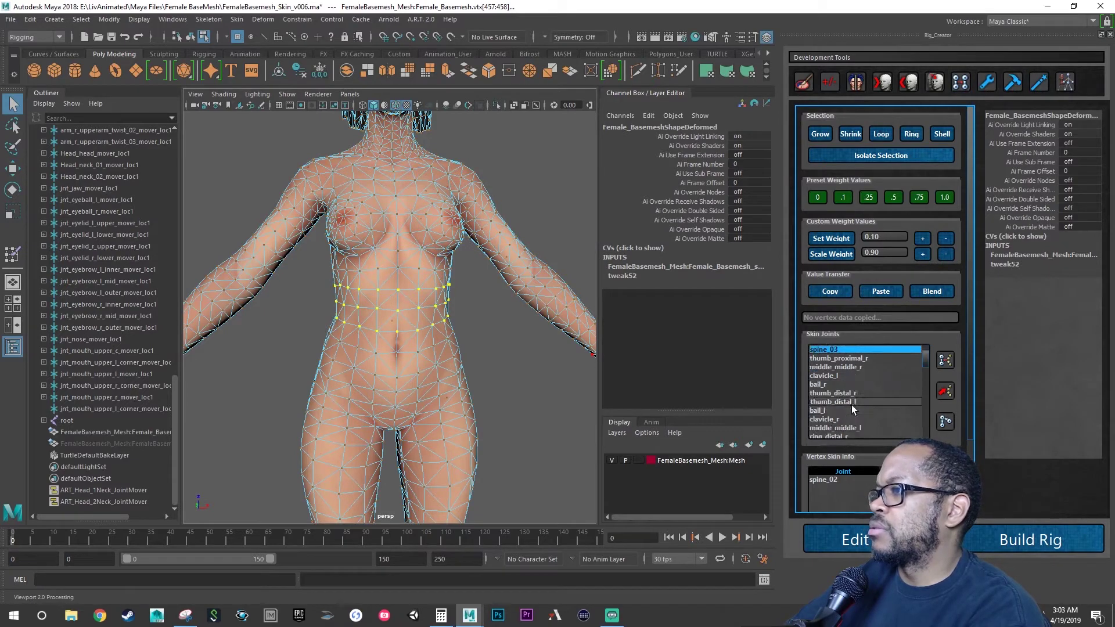
pyautogui.scroll(-3, 872, 408)
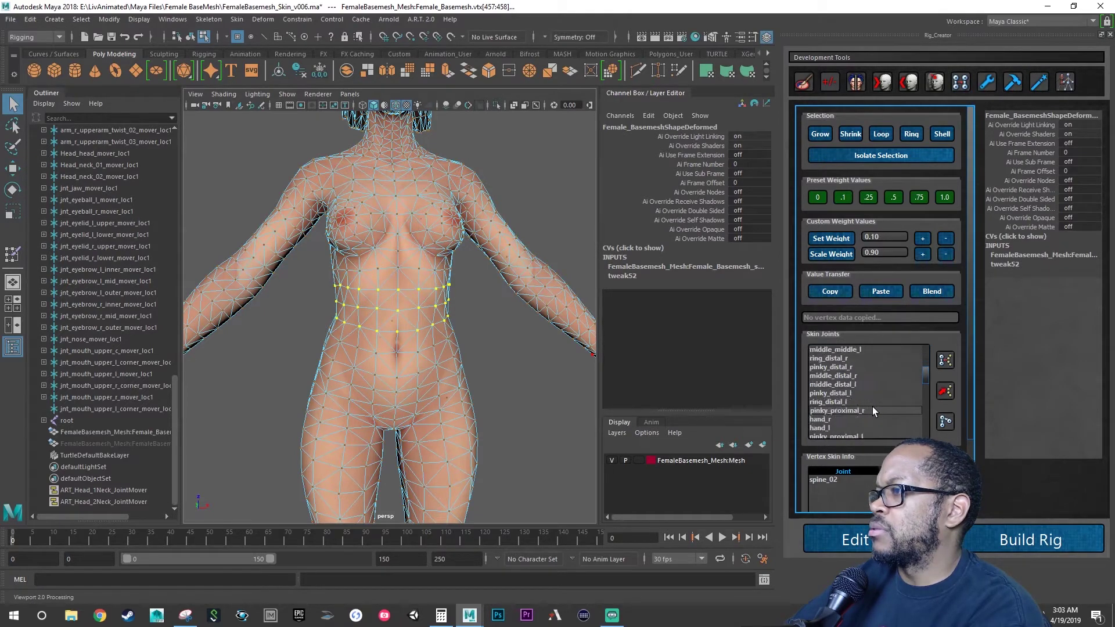
pyautogui.scroll(-4, 872, 406)
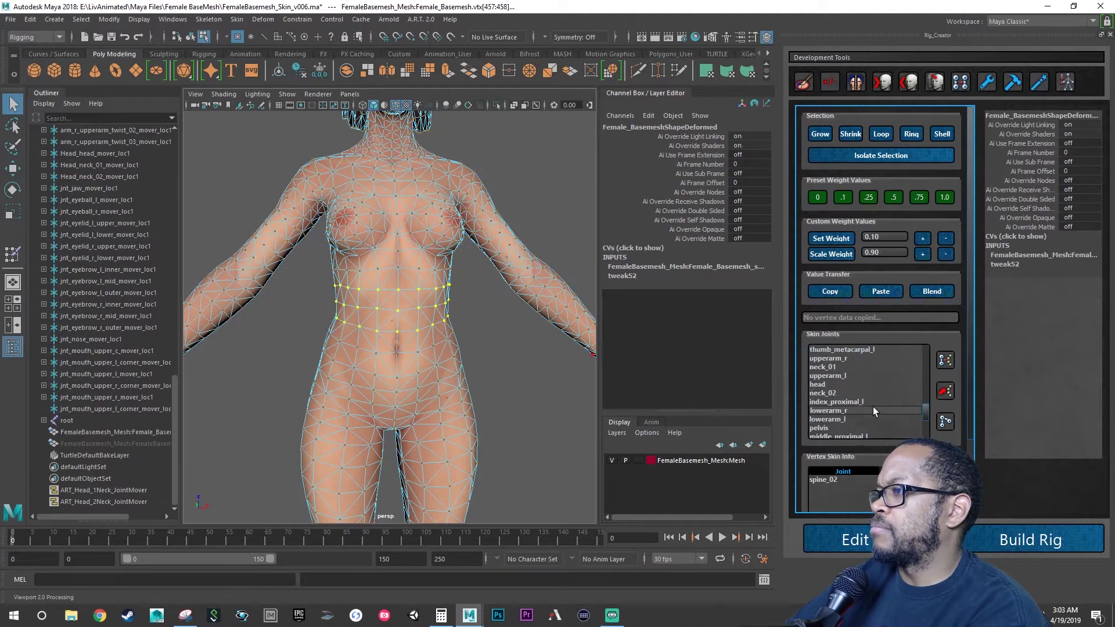
pyautogui.scroll(-4, 872, 406)
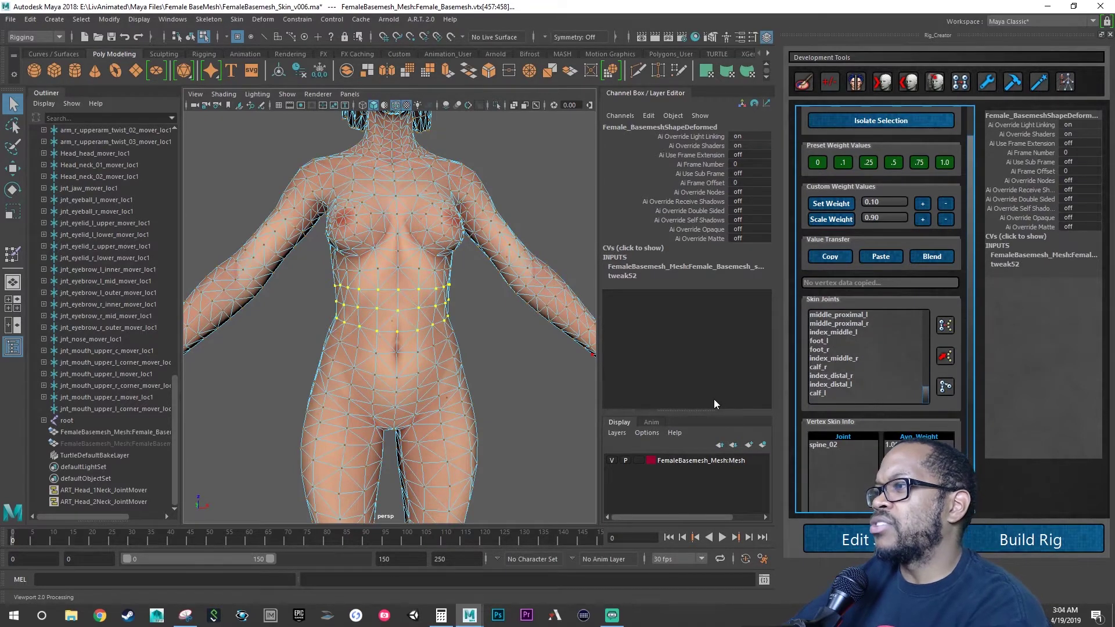
# - Return to Object Mode, select the body and set it to low-poly wireframe display (4, then 1)
pyautogui.moveTo(354, 264); pyautogui.dragTo(381, 246, button='right')
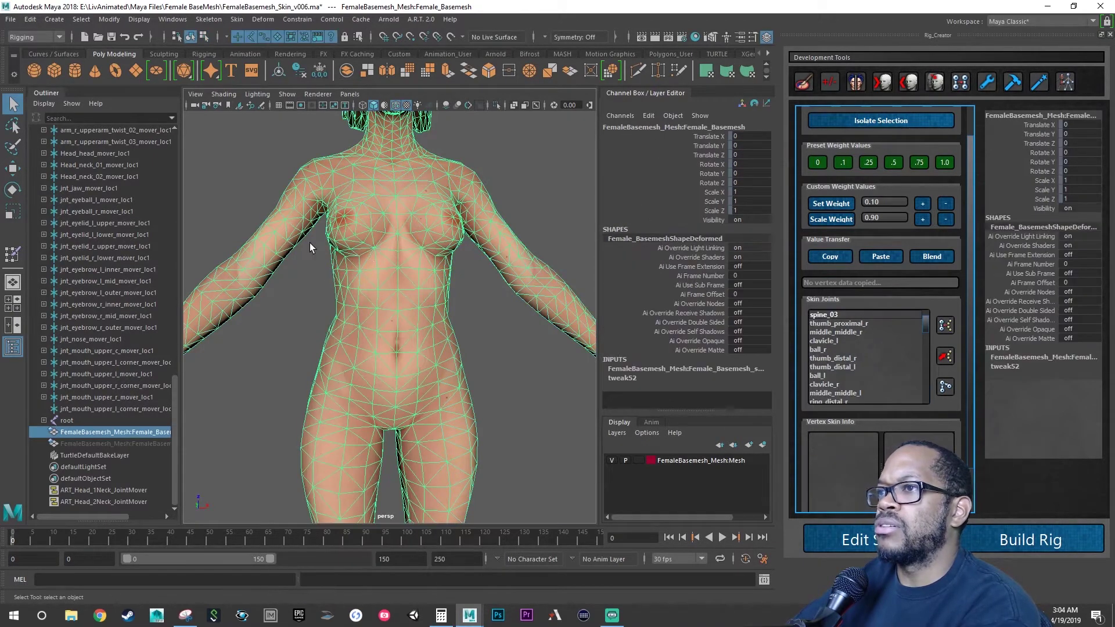
pyautogui.keyDown('alt'); pyautogui.moveTo(309, 243); pyautogui.dragTo(410, 299, button='right'); pyautogui.keyUp('alt')
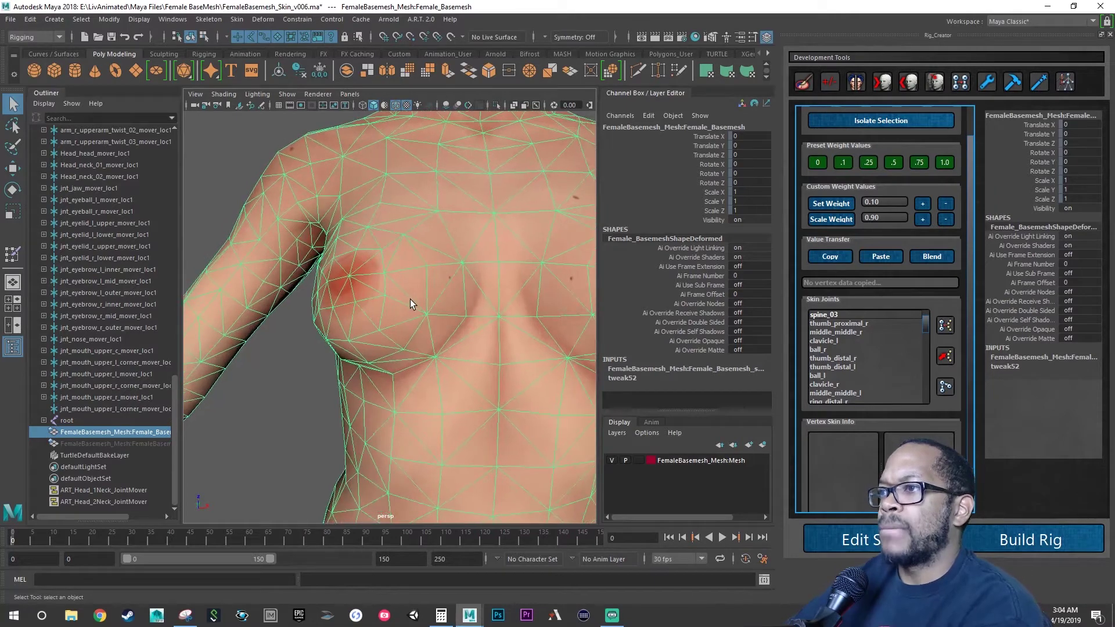
pyautogui.press('3')
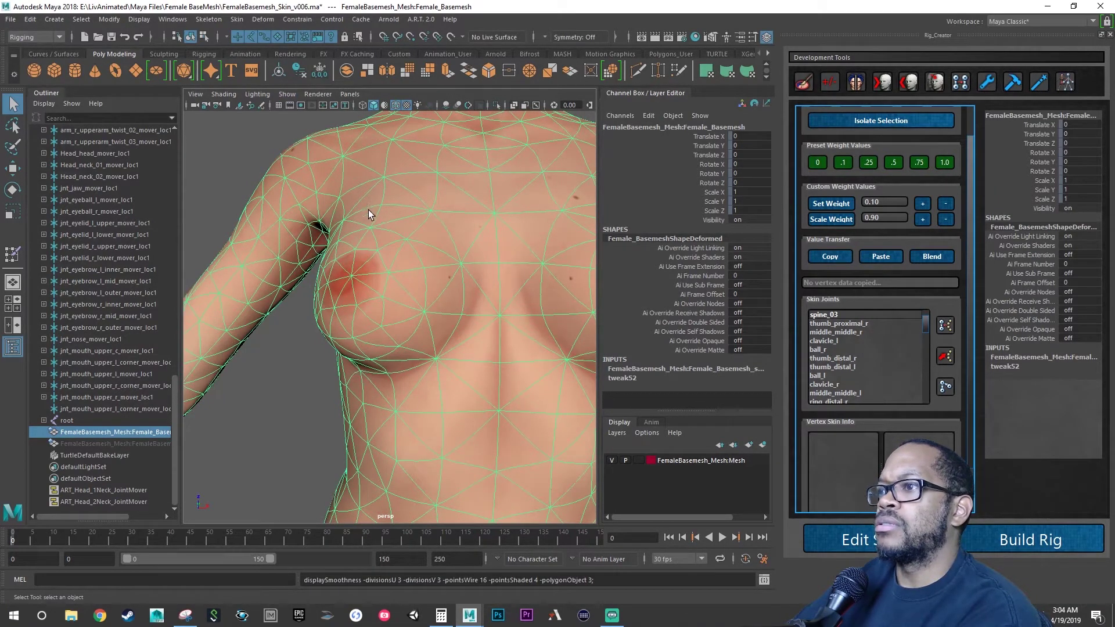
pyautogui.press('2')
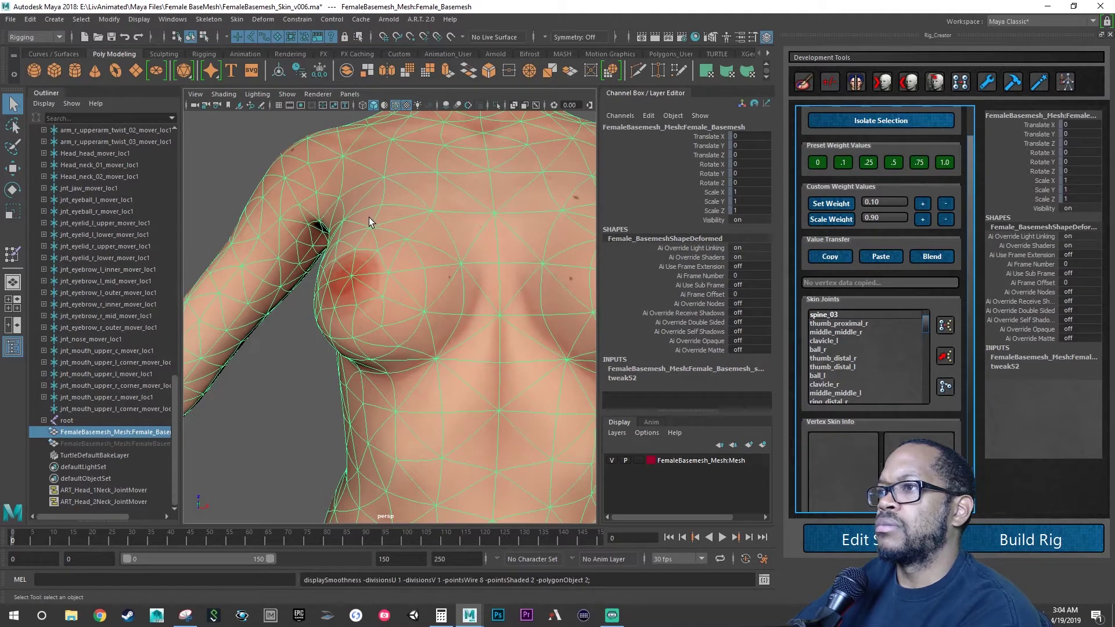
pyautogui.press('3')
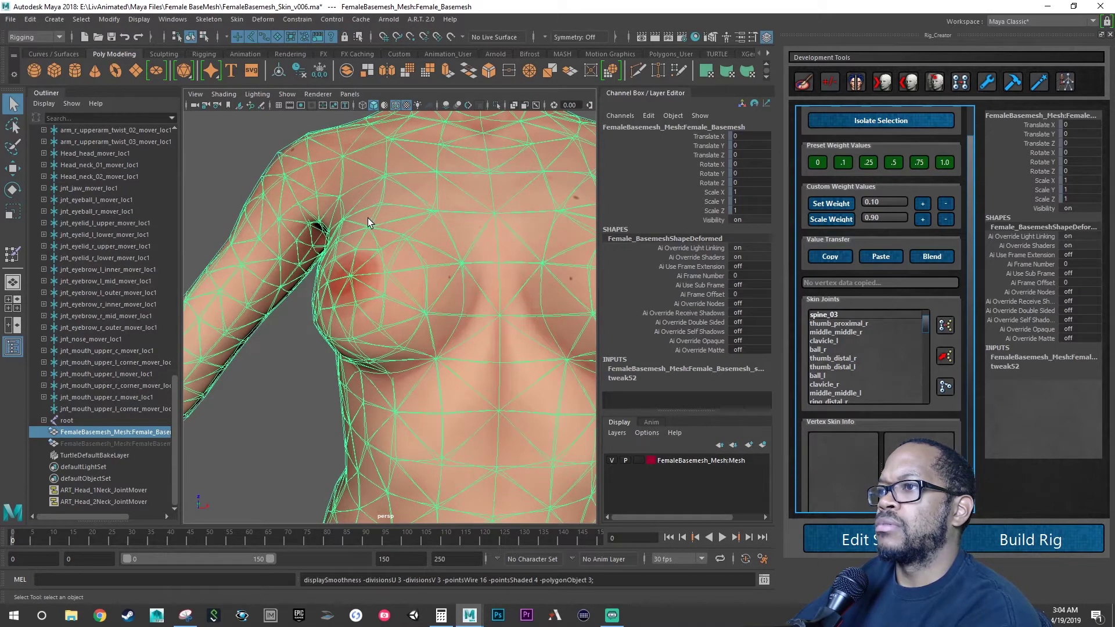
pyautogui.press('4')
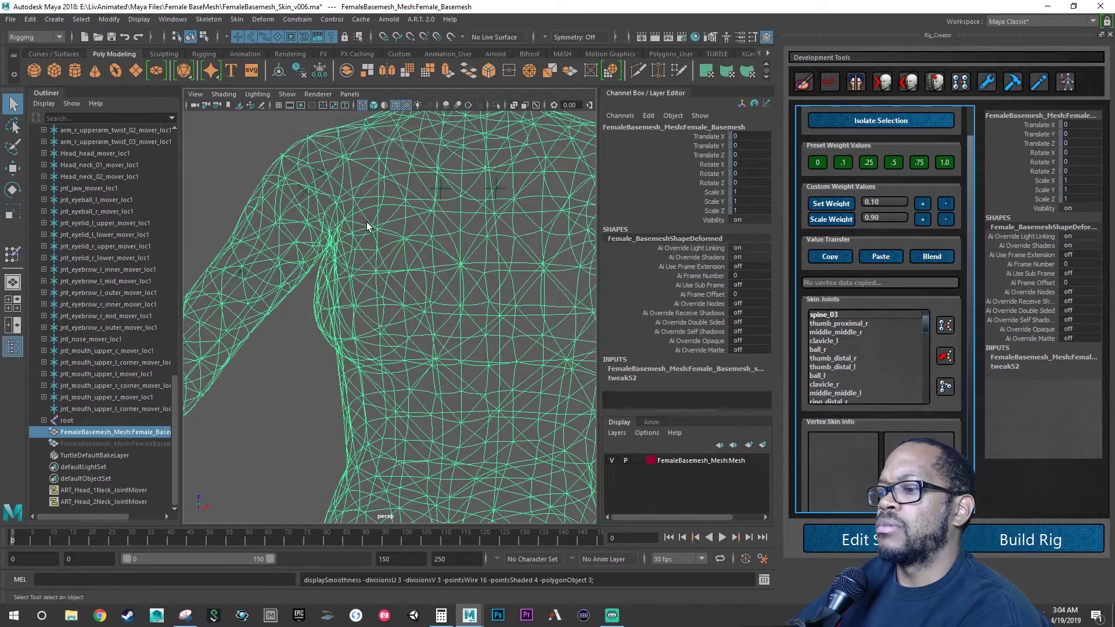
pyautogui.press('1')
pyautogui.keyDown('alt'); pyautogui.moveTo(396, 342); pyautogui.dragTo(381, 299); pyautogui.keyUp('alt')
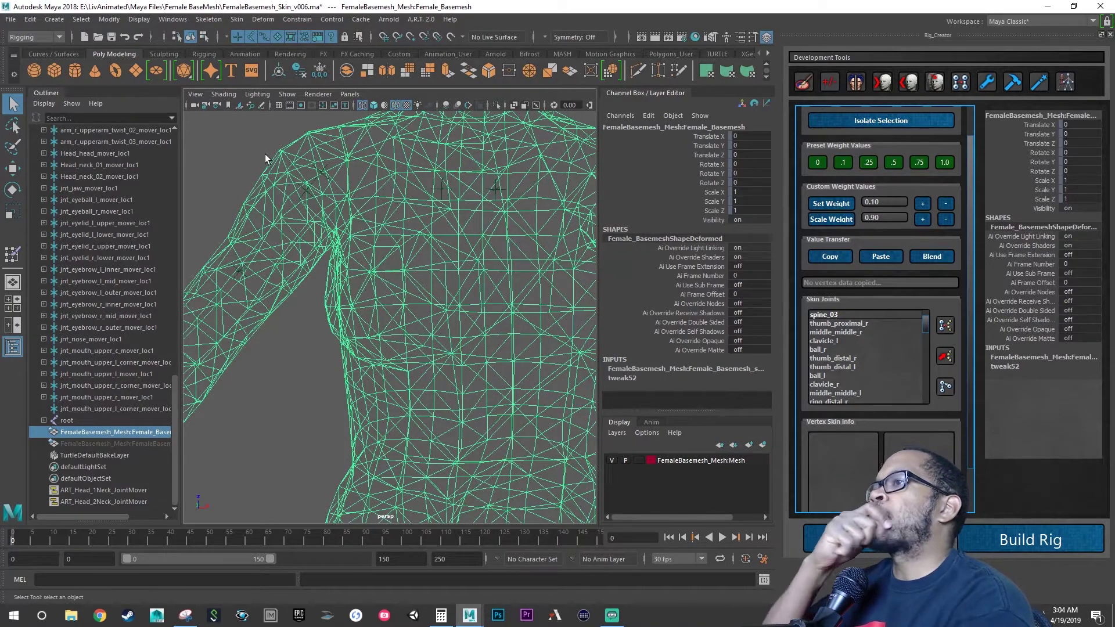
pyautogui.keyDown('alt'); pyautogui.moveTo(361, 297); pyautogui.dragTo(405, 251); pyautogui.keyUp('alt')
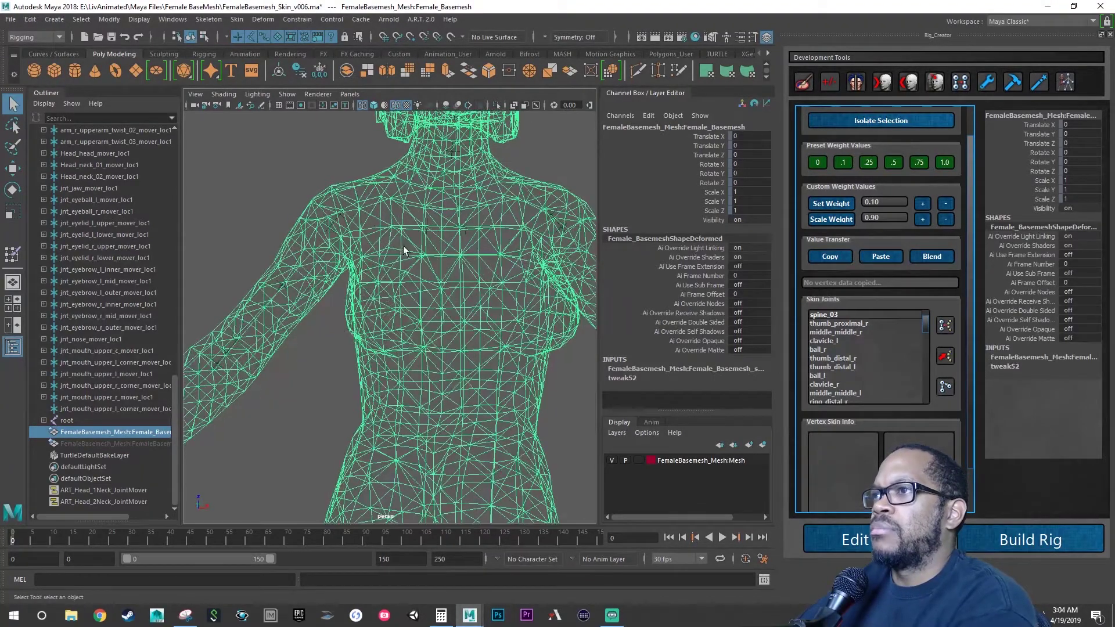
# - Show joints in the viewport and select jnt_breast_r
pyautogui.click(285, 94)
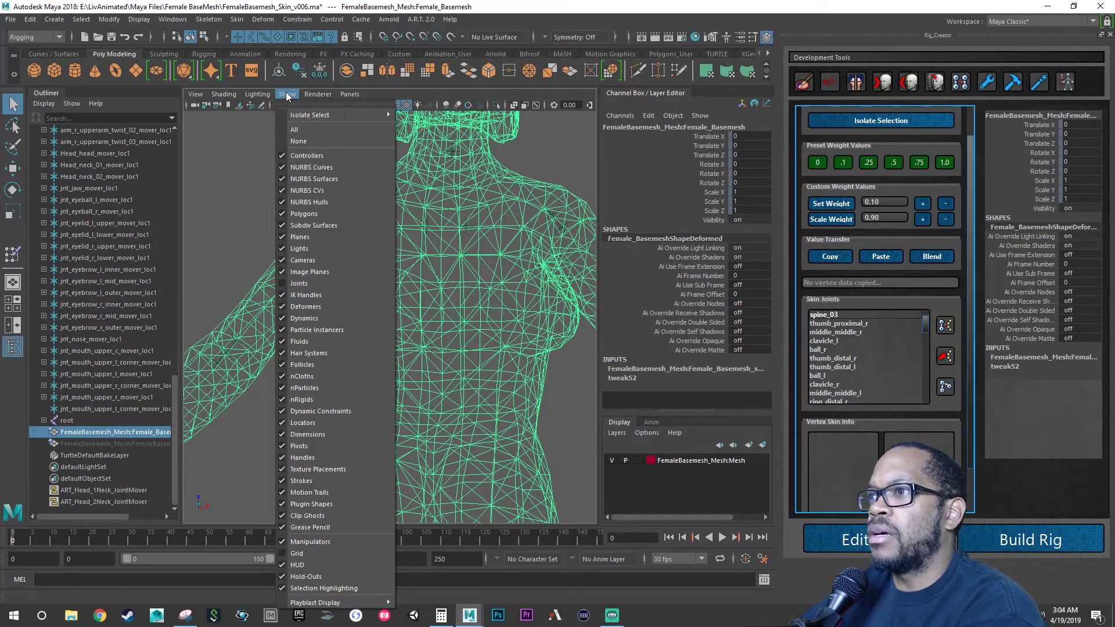
pyautogui.click(296, 283)
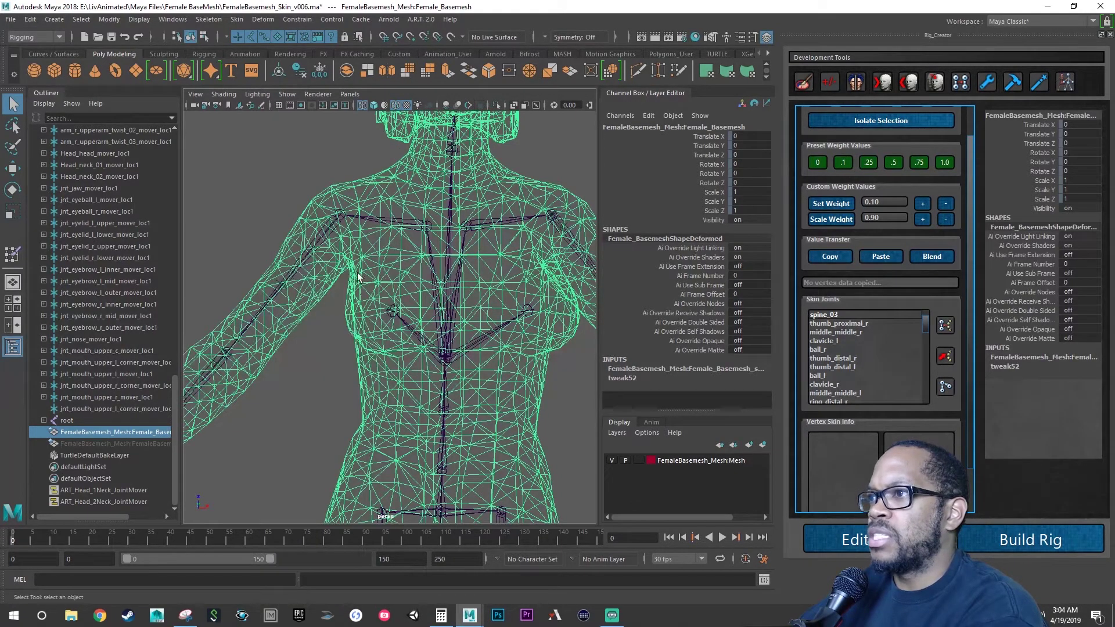
pyautogui.click(389, 310)
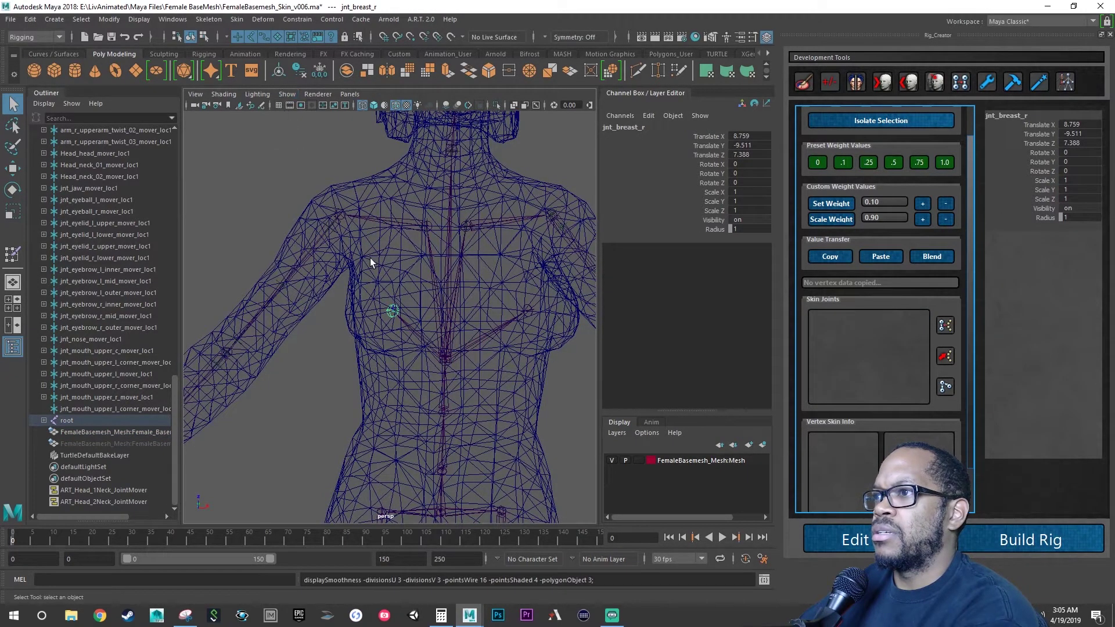
# - Test-rotate jnt_breast_r in shaded-with-wireframe display, then undo the rotation
pyautogui.press('1')
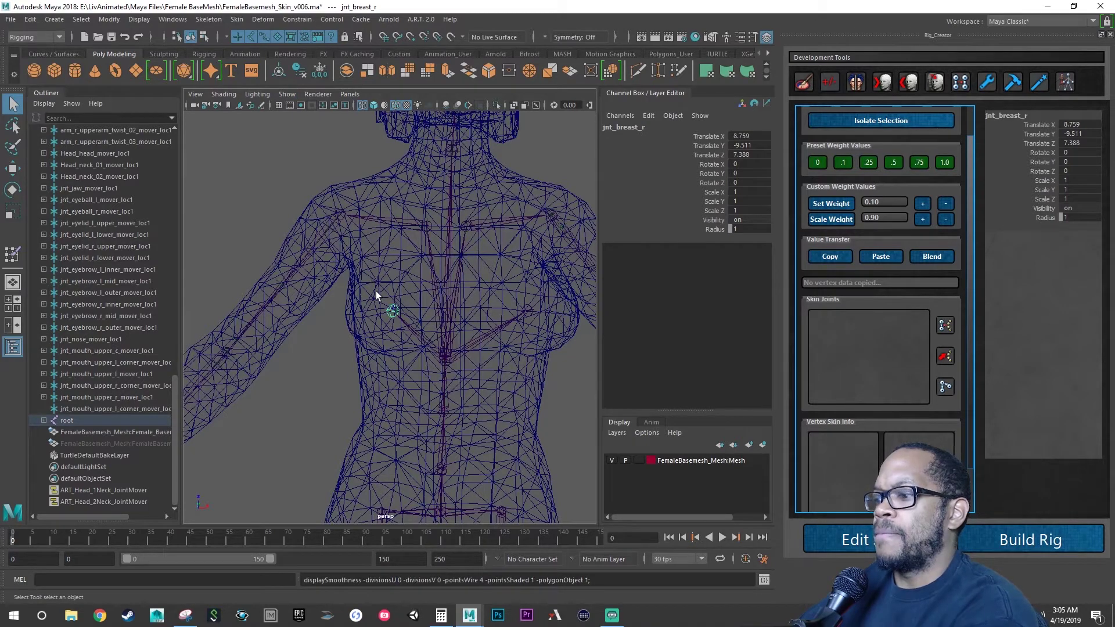
pyautogui.press('w')
pyautogui.press('e')
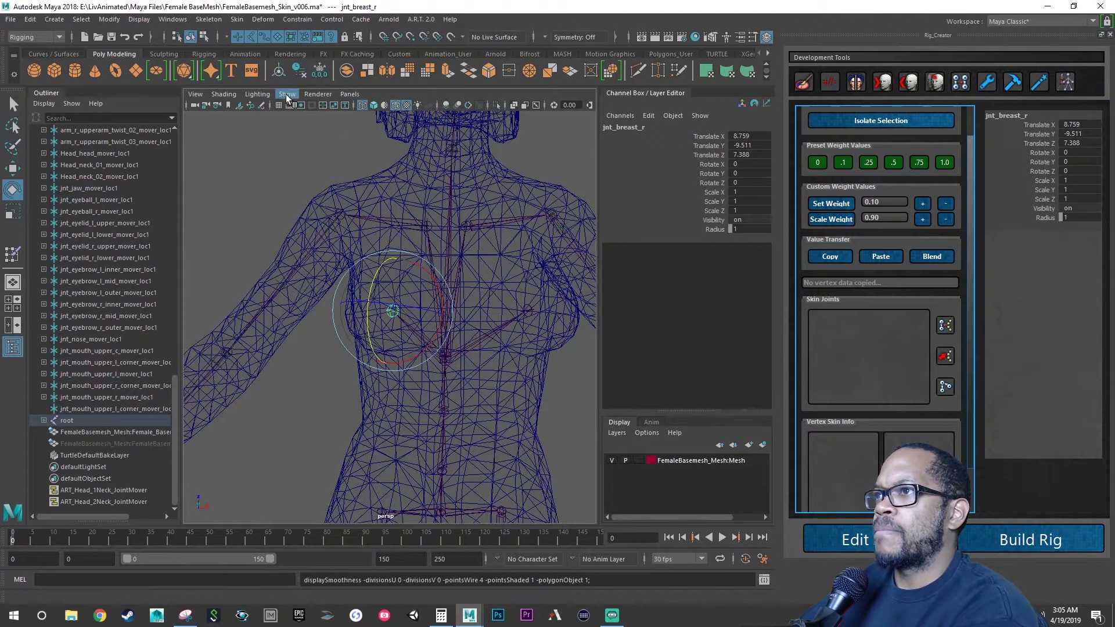
pyautogui.click(372, 104)
pyautogui.moveTo(354, 299)
pyautogui.keyDown('alt'); pyautogui.mouseDown()
pyautogui.moveTo(416, 270)
pyautogui.moveTo(426, 279)
pyautogui.moveTo(405, 280)
pyautogui.mouseUp(); pyautogui.keyUp('alt')
pyautogui.hotkey('ctrl', 'z')
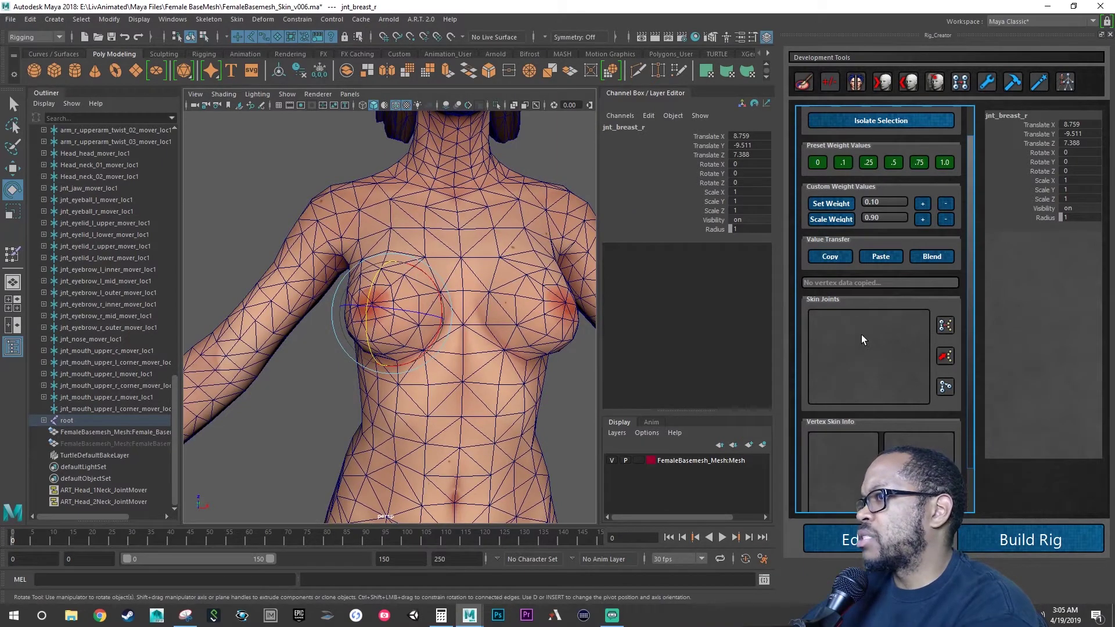
# - Switch the mesh to wireframe and briefly select the spine_02 and right breast joints from the front
pyautogui.click(465, 376)
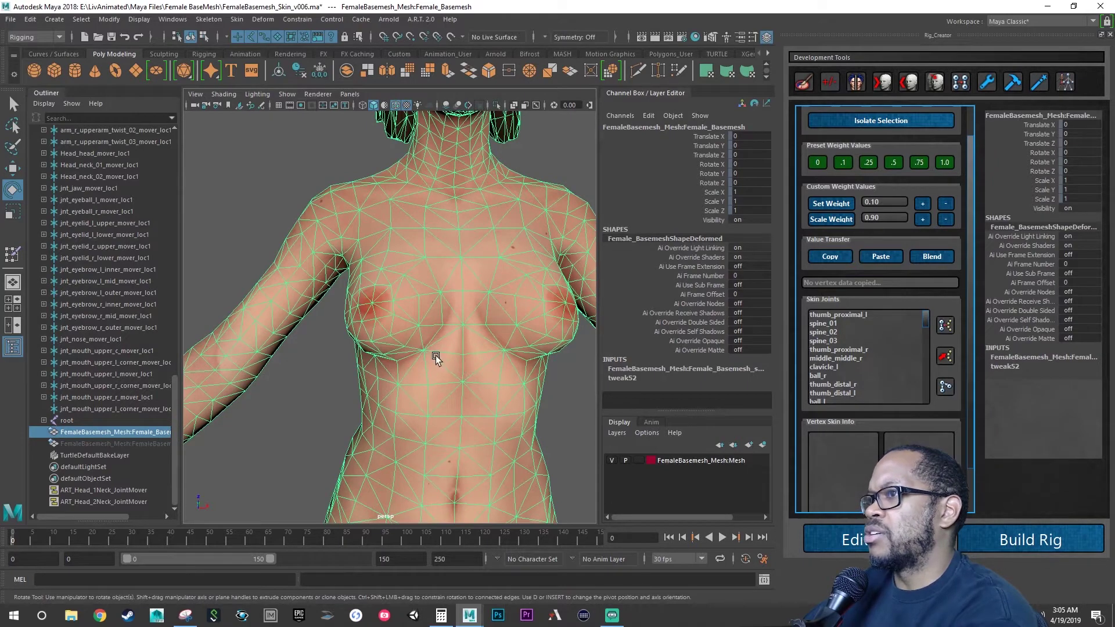
pyautogui.press('4')
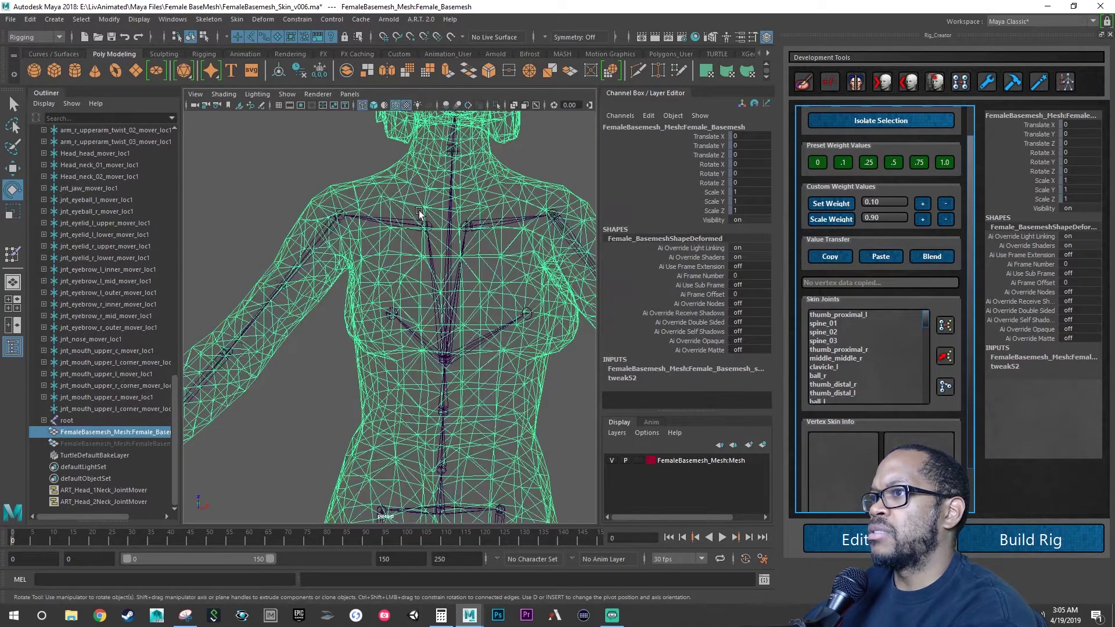
pyautogui.click(445, 408)
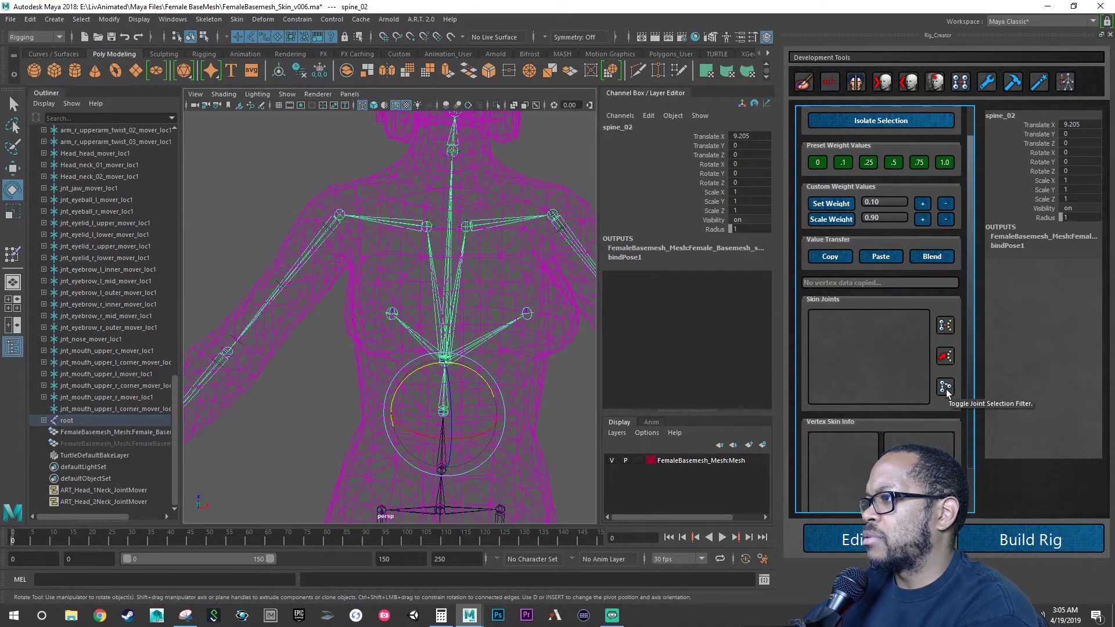
pyautogui.keyDown('alt'); pyautogui.moveTo(376, 369); pyautogui.dragTo(358, 330); pyautogui.keyUp('alt')
pyautogui.click(347, 326)
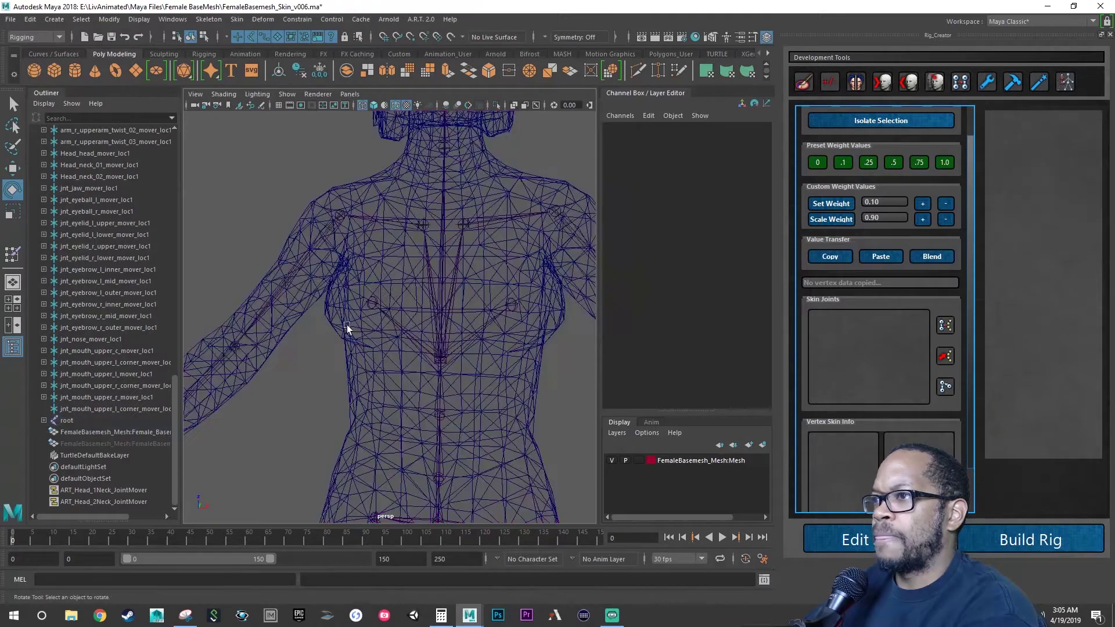
pyautogui.click(370, 299)
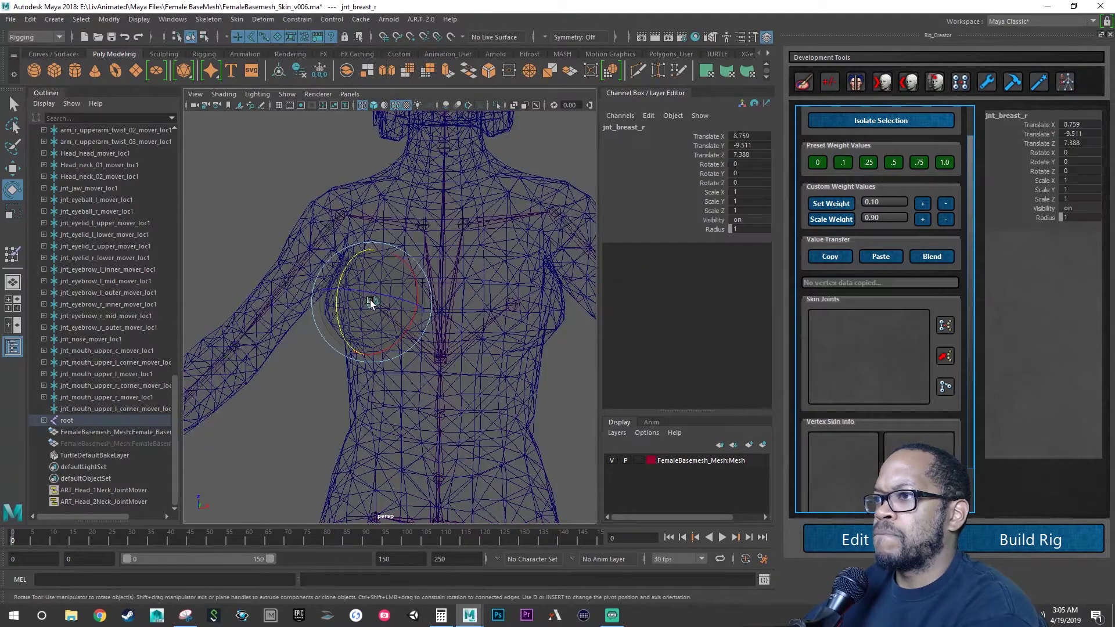
pyautogui.click(297, 380)
# - Reselect the body mesh and select the vertices weighted to spine_03
pyautogui.click(335, 305)
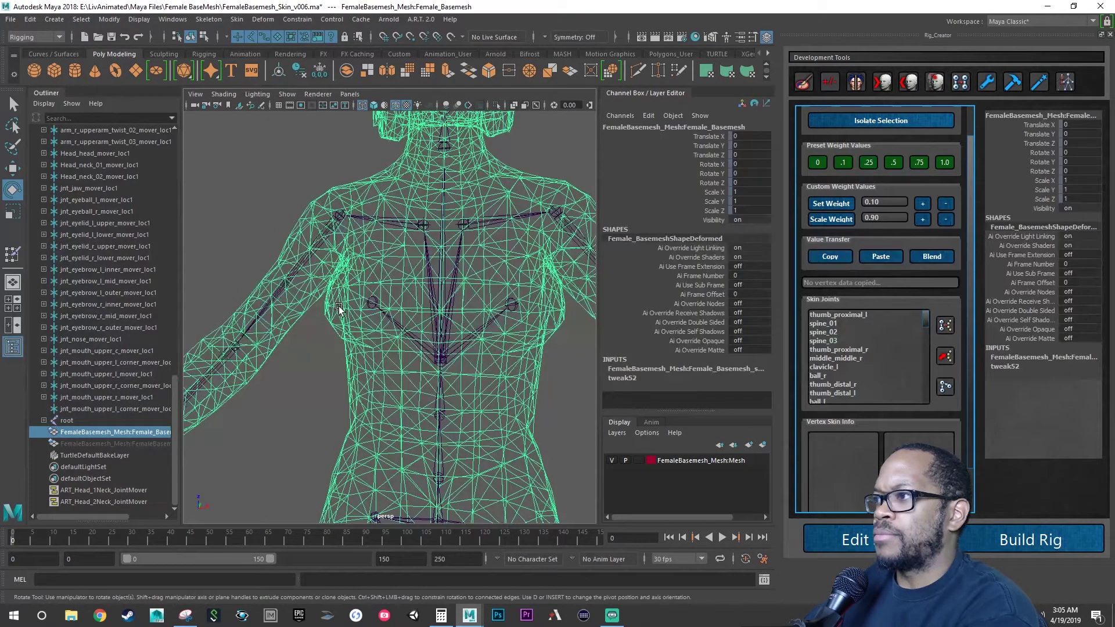
pyautogui.click(837, 340)
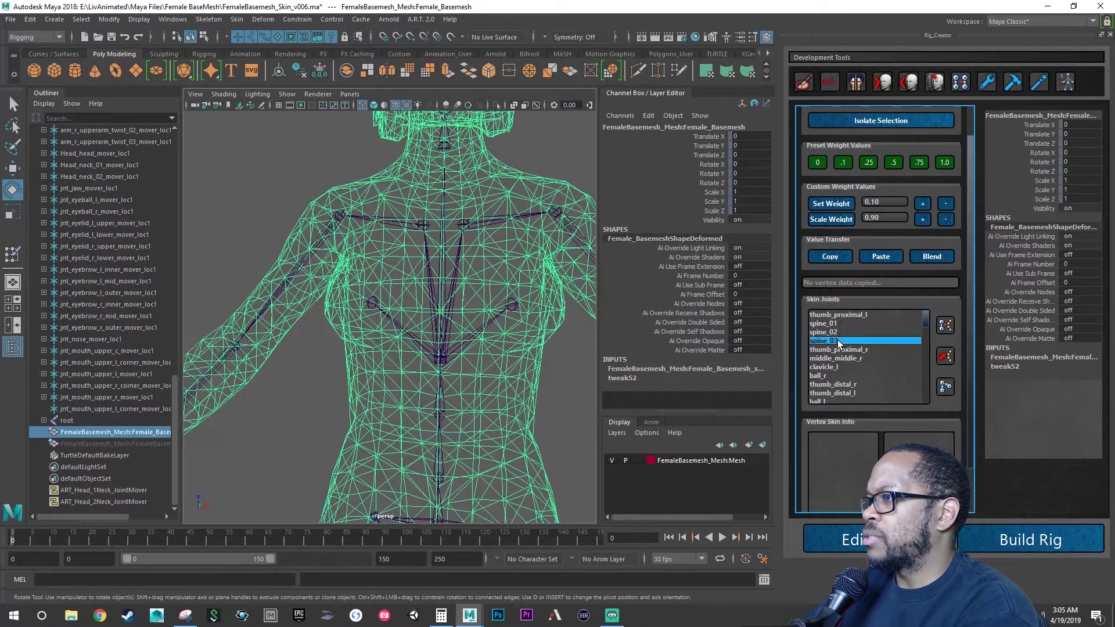
pyautogui.click(944, 332)
pyautogui.keyDown('alt'); pyautogui.moveTo(406, 301); pyautogui.dragTo(376, 300); pyautogui.keyUp('alt')
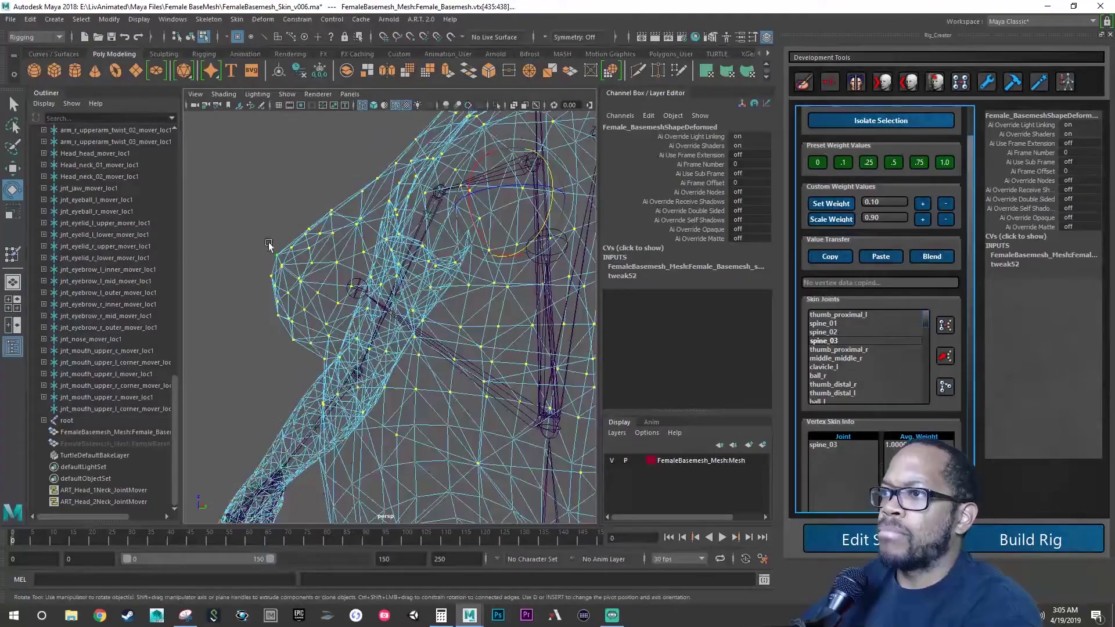
# - Marquee-select a few breast vertices and activate Paint Skin Weights from Development Tools
pyautogui.moveTo(241, 229); pyautogui.dragTo(323, 254)
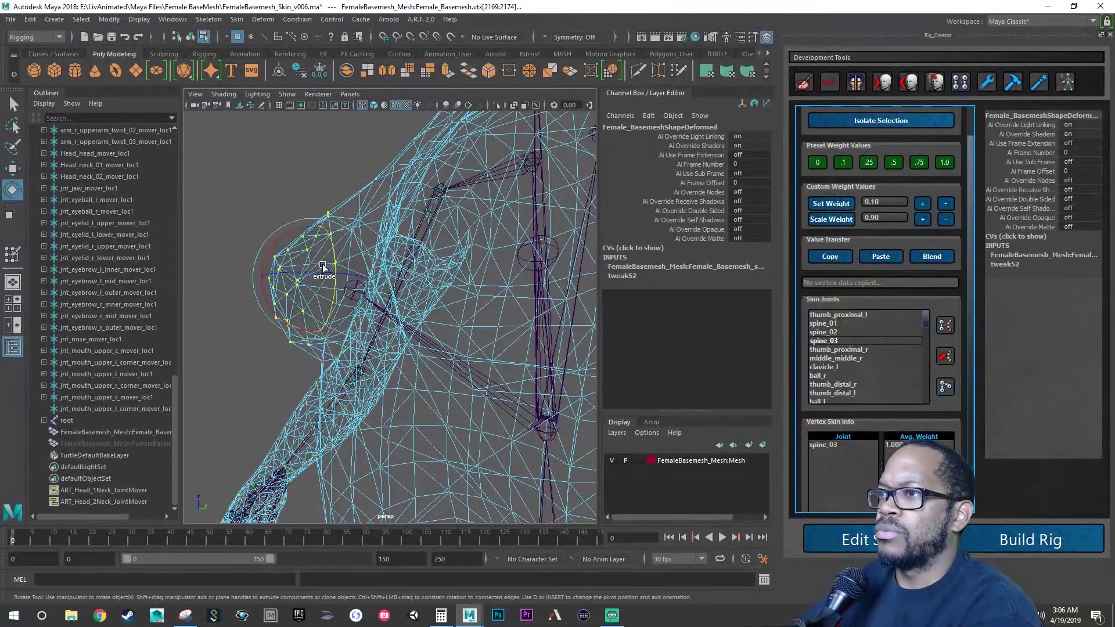
pyautogui.press('w')
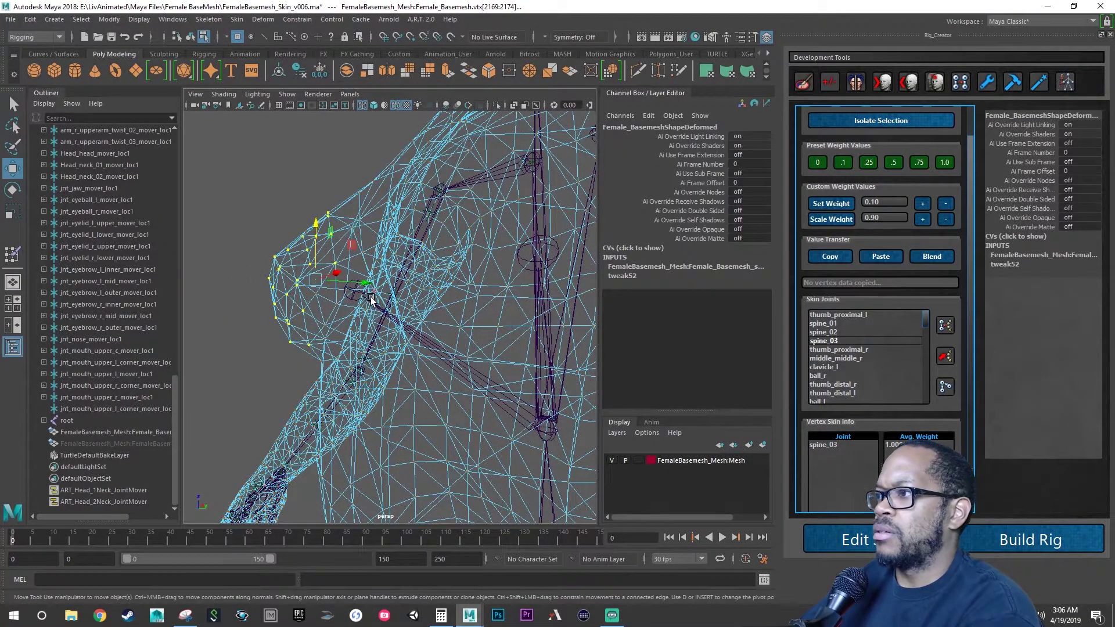
pyautogui.moveTo(335, 296)
pyautogui.keyDown('alt'); pyautogui.mouseDown()
pyautogui.moveTo(366, 293)
pyautogui.moveTo(335, 294)
pyautogui.mouseUp(); pyautogui.keyUp('alt')
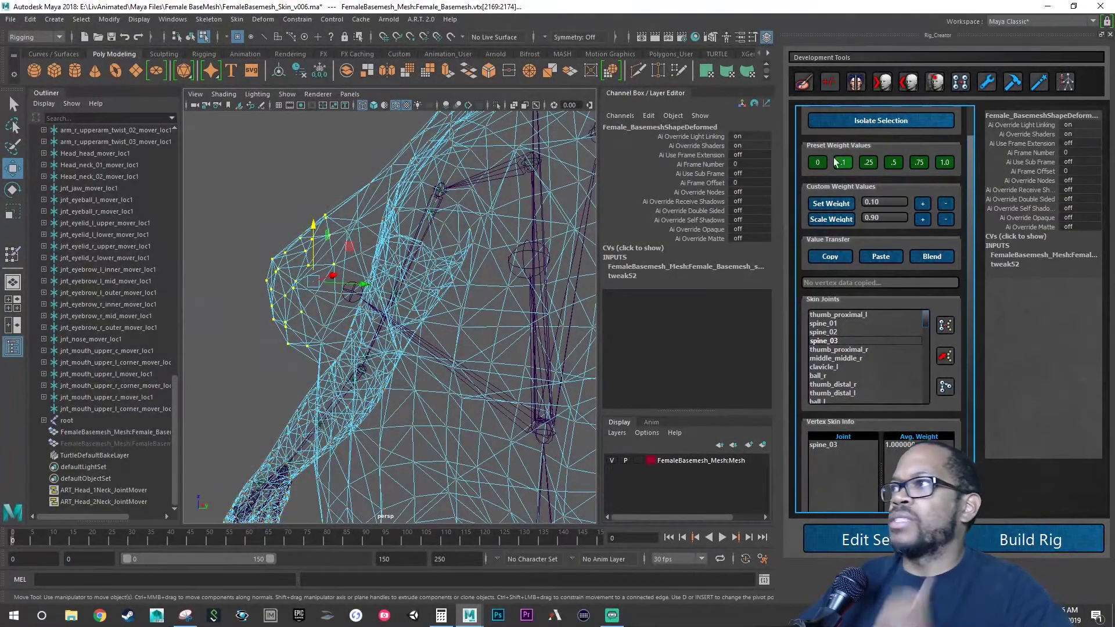
pyautogui.click(805, 83)
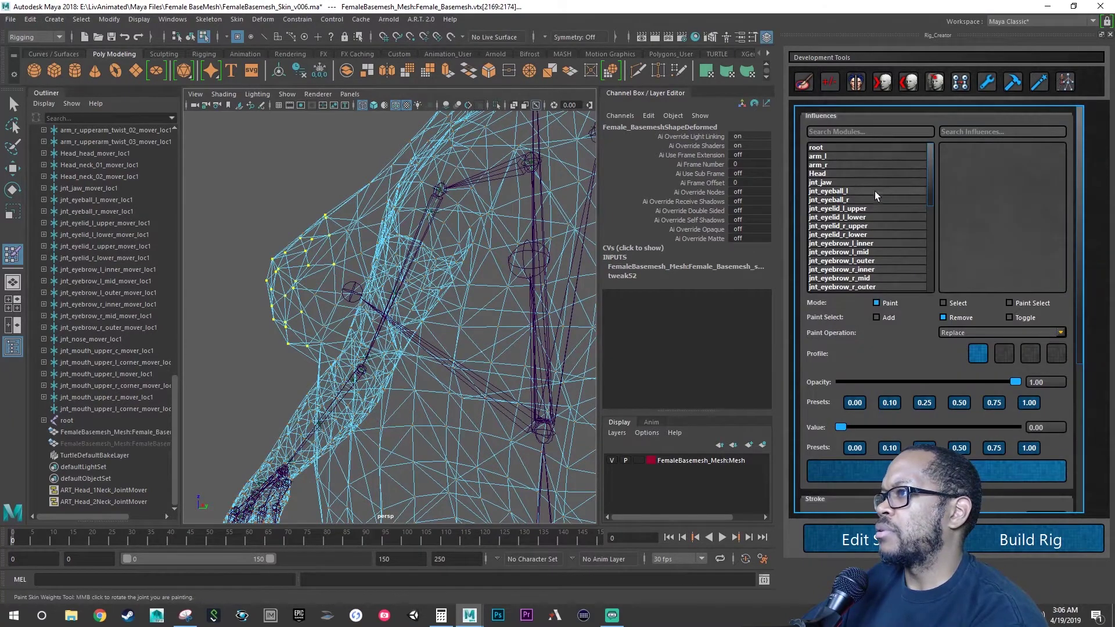
# - Scroll the Influences list toward the breast joints and bring the torso and arm into view
pyautogui.scroll(-5, 871, 200)
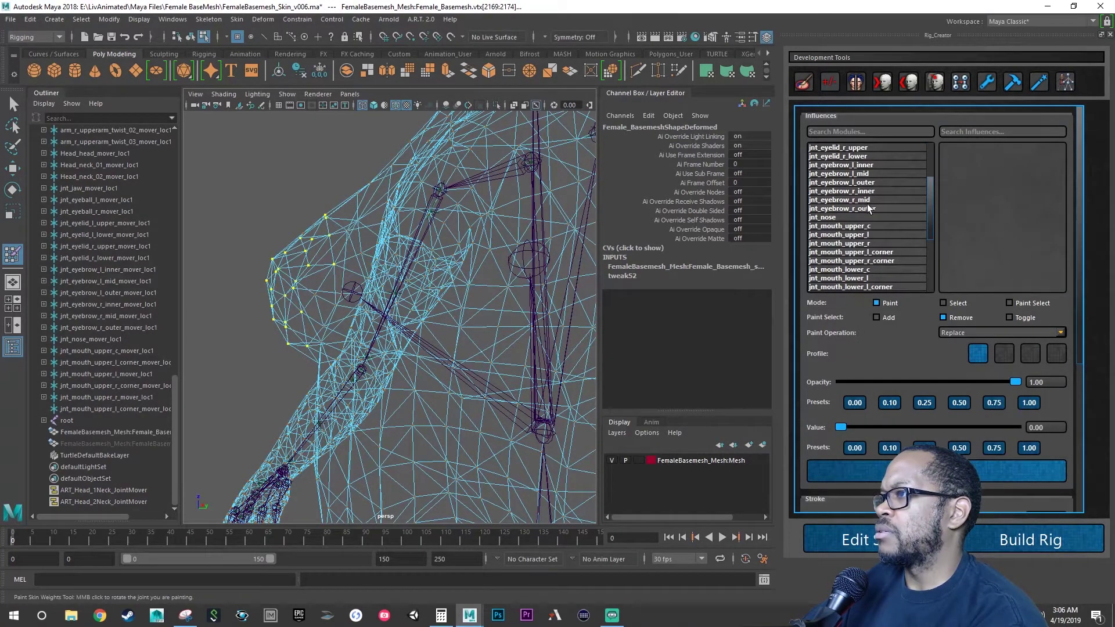
pyautogui.scroll(-1, 864, 208)
pyautogui.scroll(-1, 861, 210)
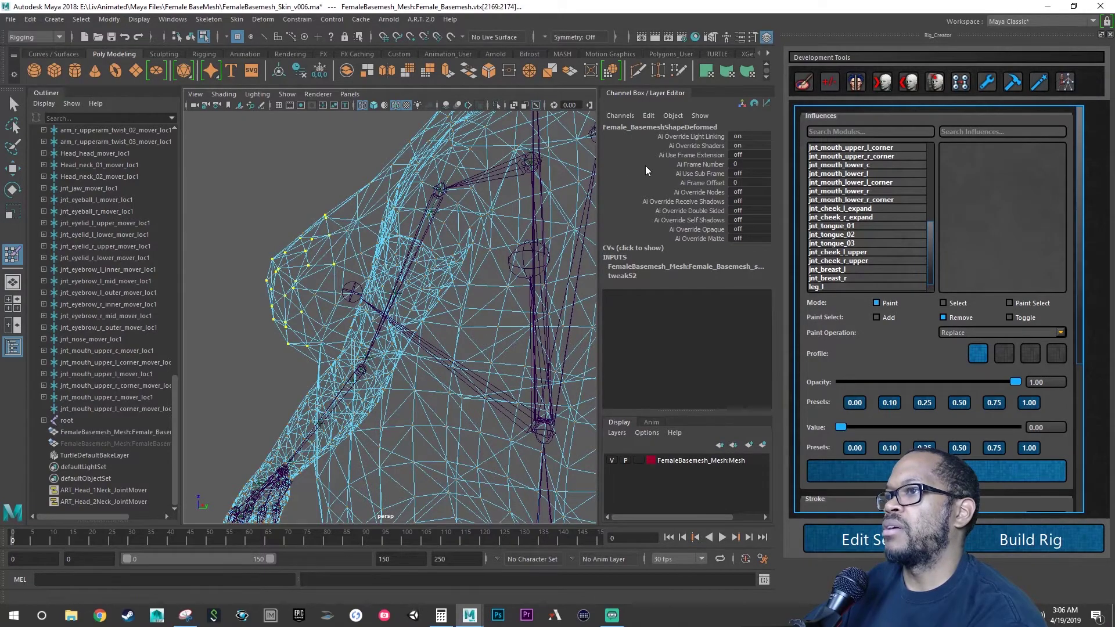
pyautogui.keyDown('alt'); pyautogui.moveTo(499, 197); pyautogui.dragTo(435, 251, button='right'); pyautogui.keyUp('alt')
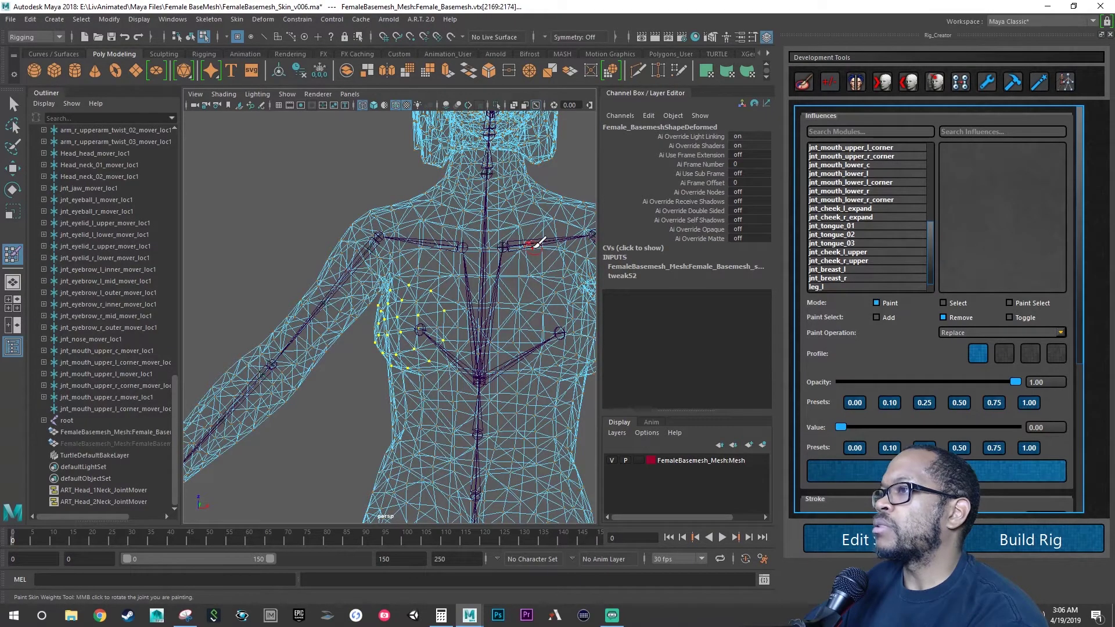
# - Leave weight painting with W and select every vertex influenced by spine_03
pyautogui.press('w')
pyautogui.keyDown('alt'); pyautogui.moveTo(500, 274); pyautogui.dragTo(377, 353); pyautogui.keyUp('alt')
pyautogui.click(372, 355)
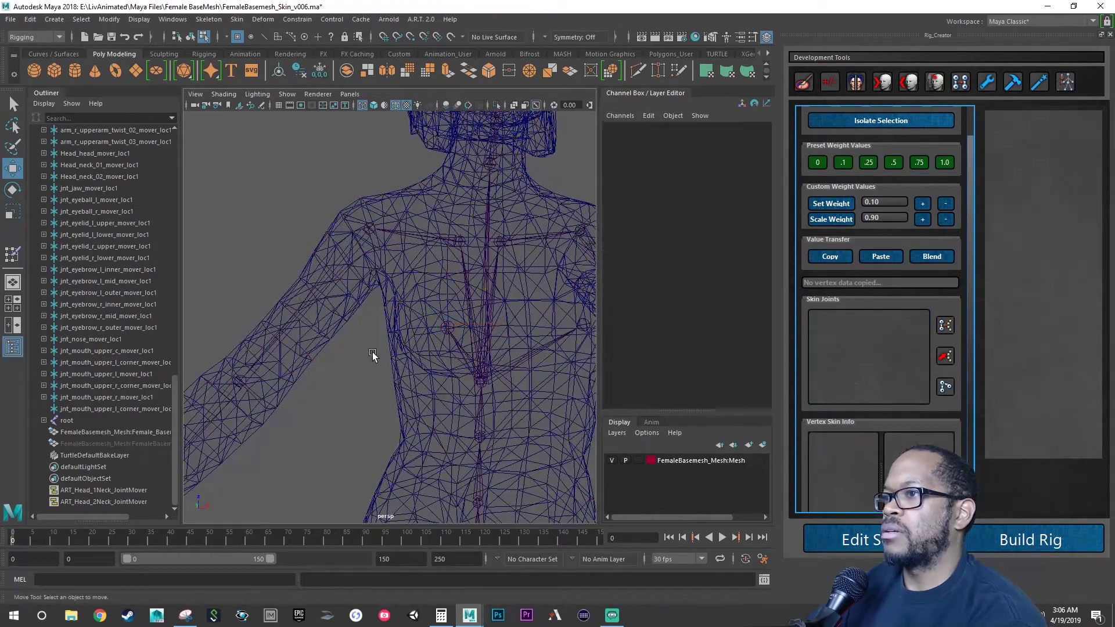
pyautogui.click(420, 328)
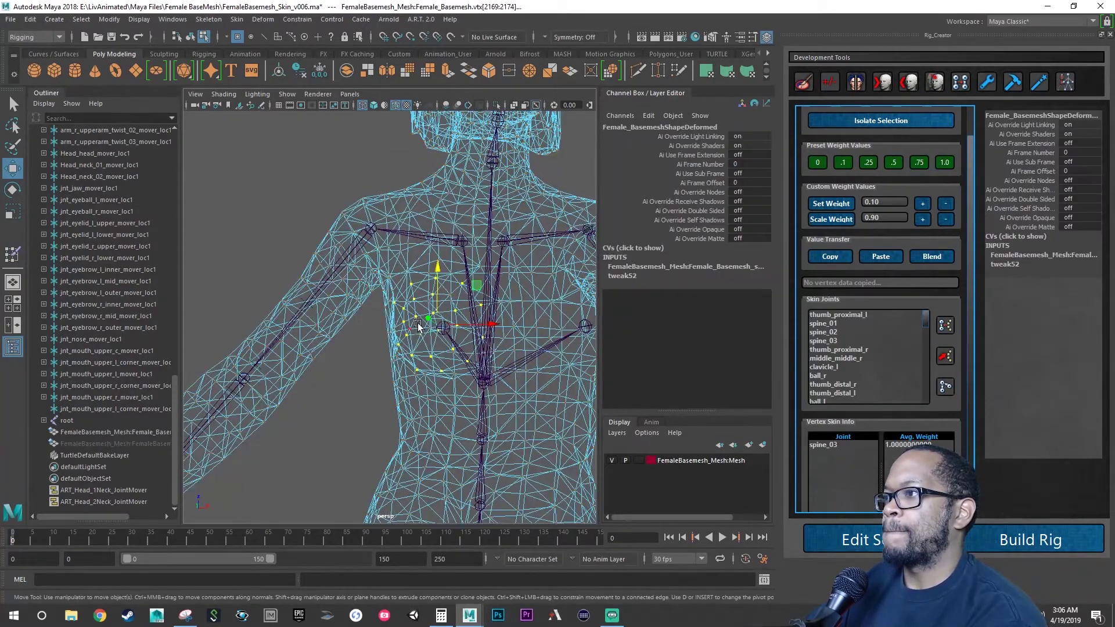
pyautogui.keyDown('alt'); pyautogui.moveTo(418, 326); pyautogui.dragTo(433, 325); pyautogui.keyUp('alt')
pyautogui.click(822, 341)
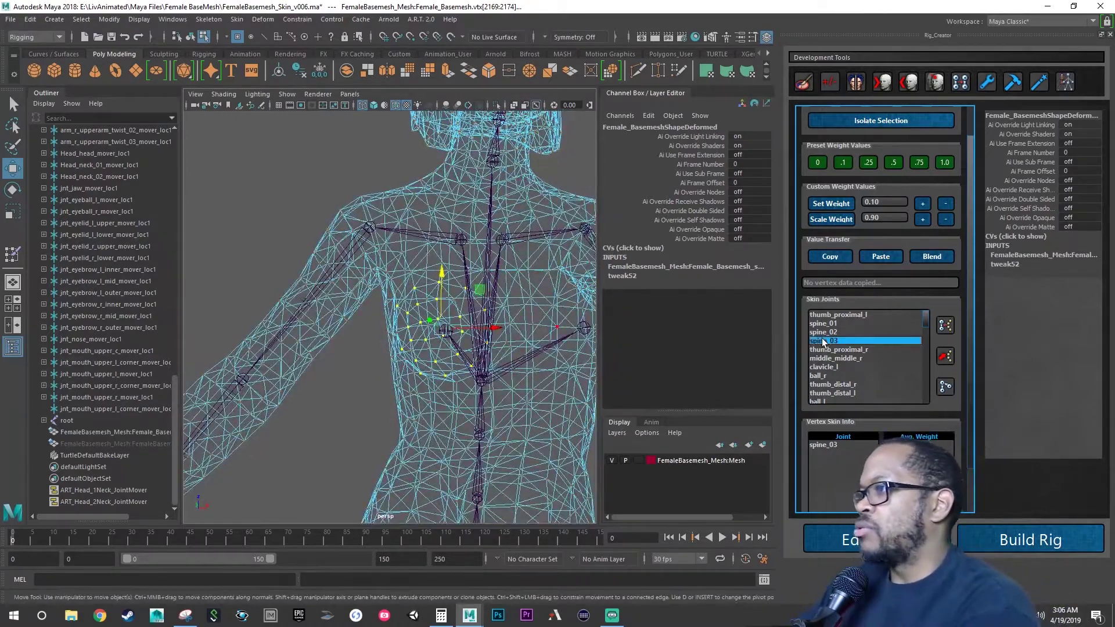
pyautogui.click(944, 326)
# - Frame the selection, hide the Outliner, zoom onto the shoulder and open the viewport Show menu
pyautogui.press('f')
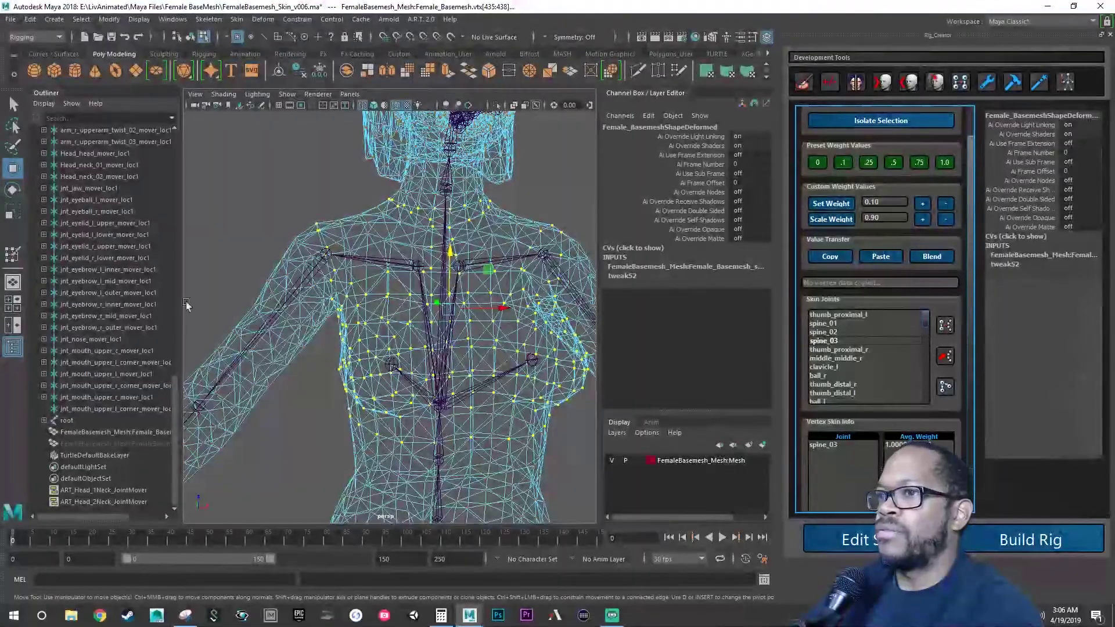
pyautogui.click(13, 347)
pyautogui.keyDown('alt'); pyautogui.moveTo(299, 305); pyautogui.dragTo(296, 306); pyautogui.keyUp('alt')
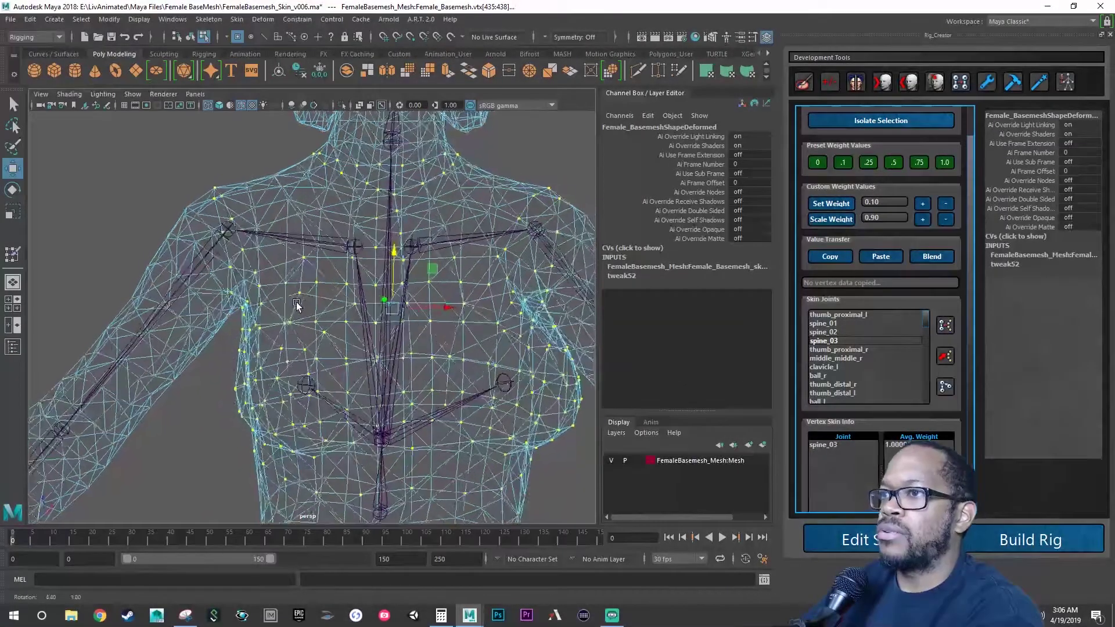
pyautogui.scroll(5, 297, 305)
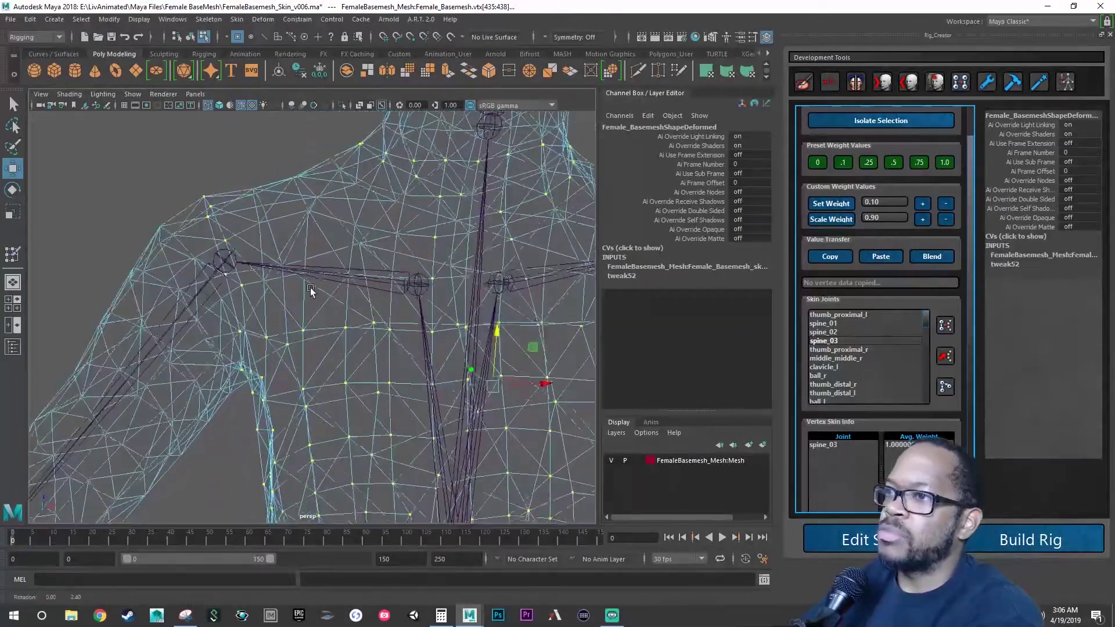
pyautogui.scroll(4, 310, 287)
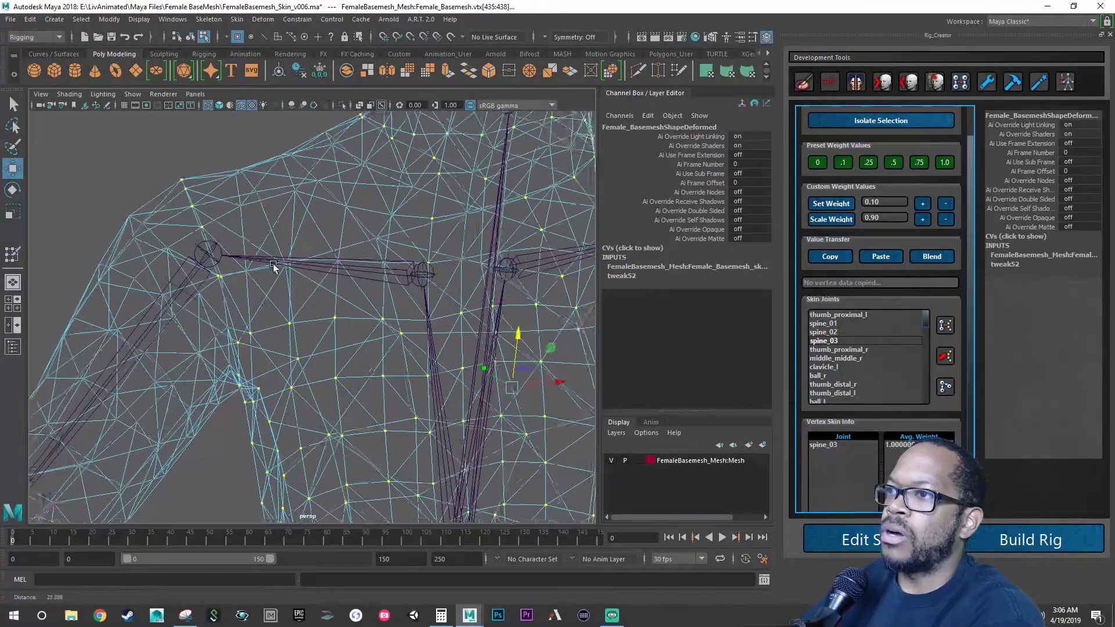
pyautogui.scroll(1, 273, 264)
pyautogui.click(133, 93)
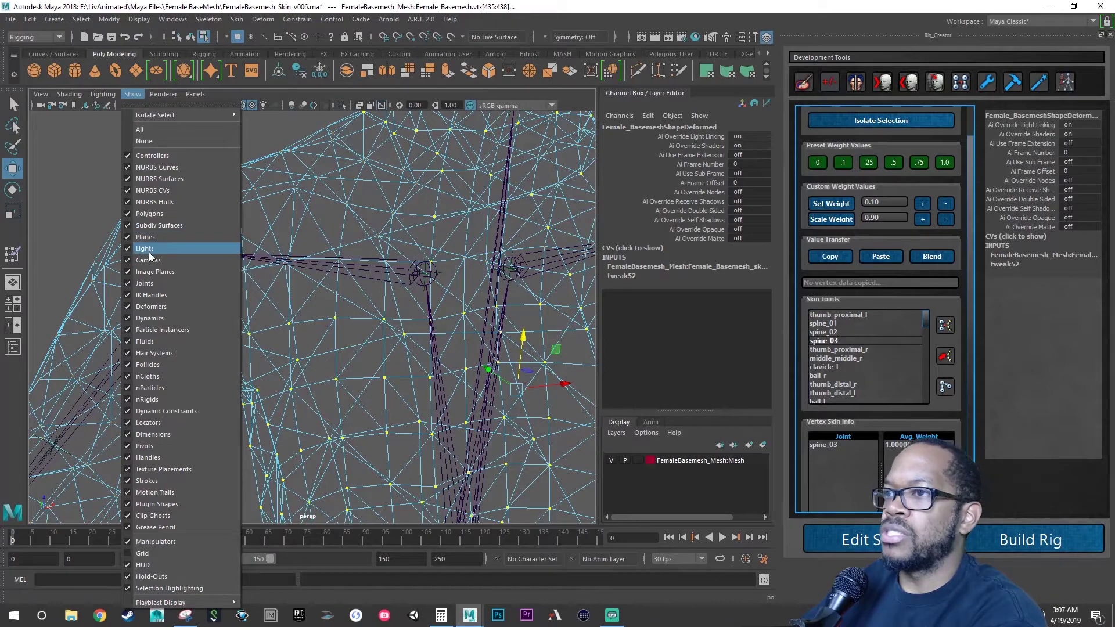
# - Hide joints in the viewport and marquee-select the right shoulder-edge vertices
pyautogui.click(145, 284)
pyautogui.keyDown('alt'); pyautogui.moveTo(238, 273); pyautogui.dragTo(245, 274); pyautogui.keyUp('alt')
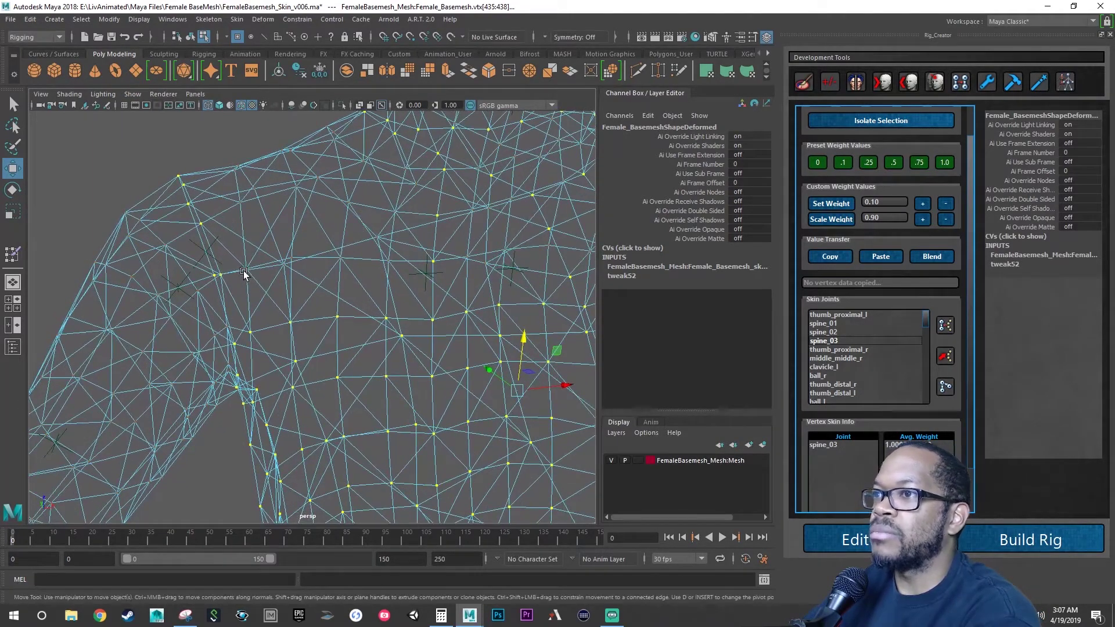
pyautogui.moveTo(173, 168); pyautogui.dragTo(212, 242)
pyautogui.keyDown('shift'); pyautogui.click(211, 283); pyautogui.keyUp('shift')
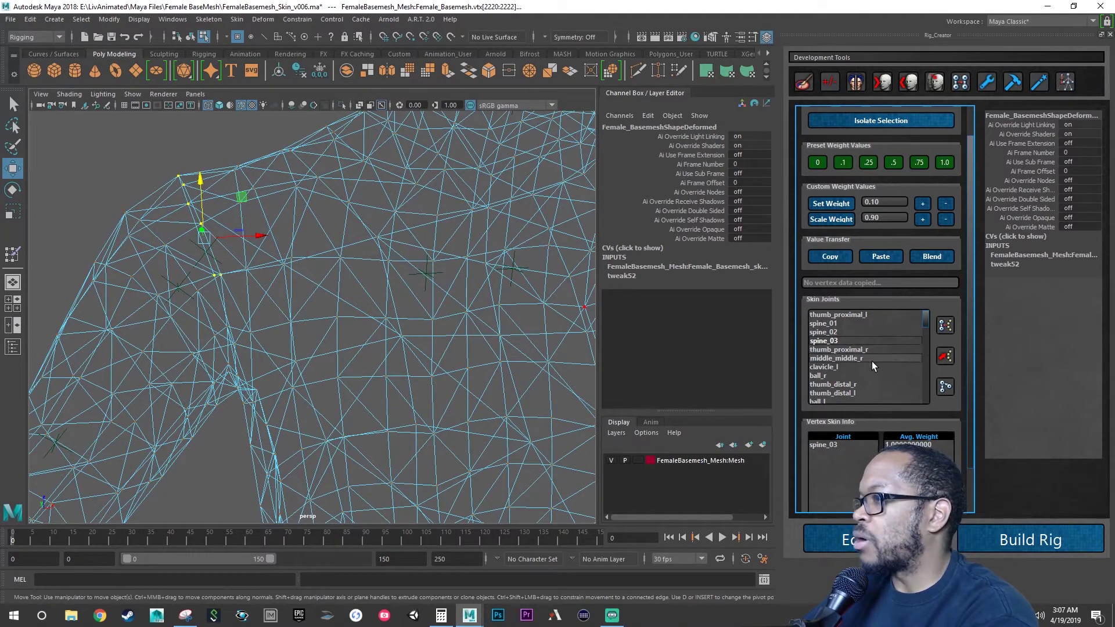
# - Weight the selected shoulder vertices 1.0 to upperarm_r
pyautogui.scroll(-6, 873, 362)
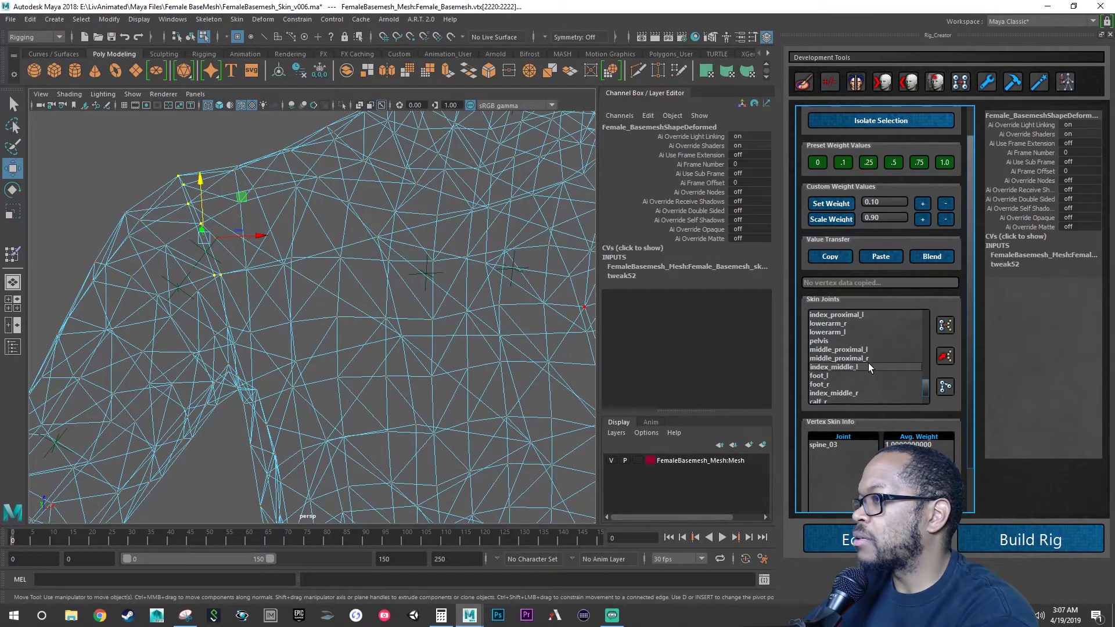
pyautogui.scroll(3, 866, 362)
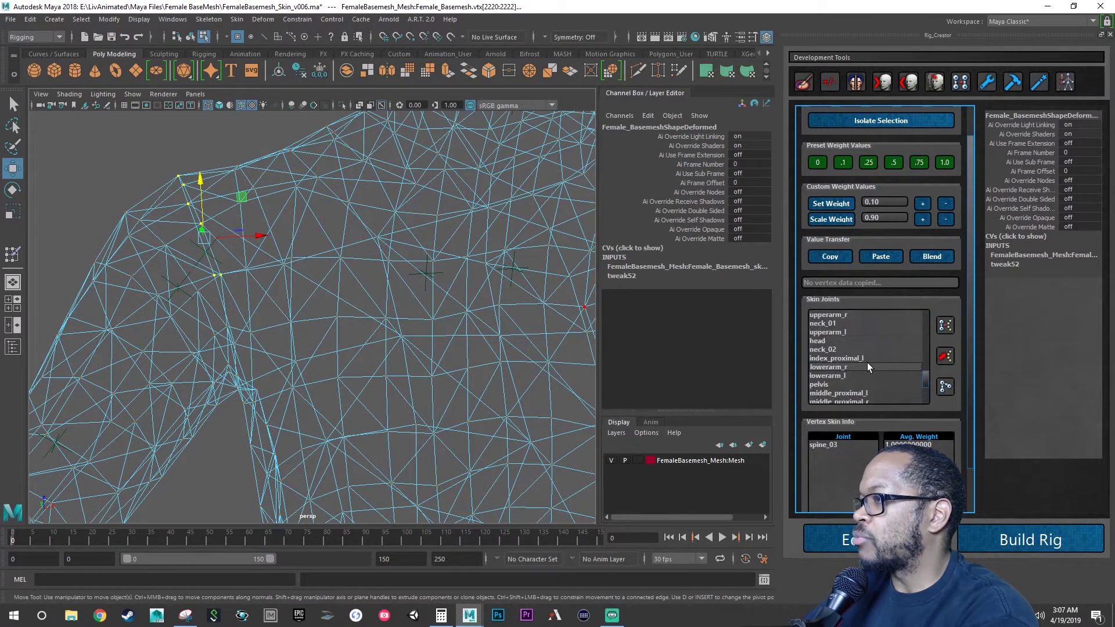
pyautogui.scroll(2, 867, 362)
pyautogui.click(841, 341)
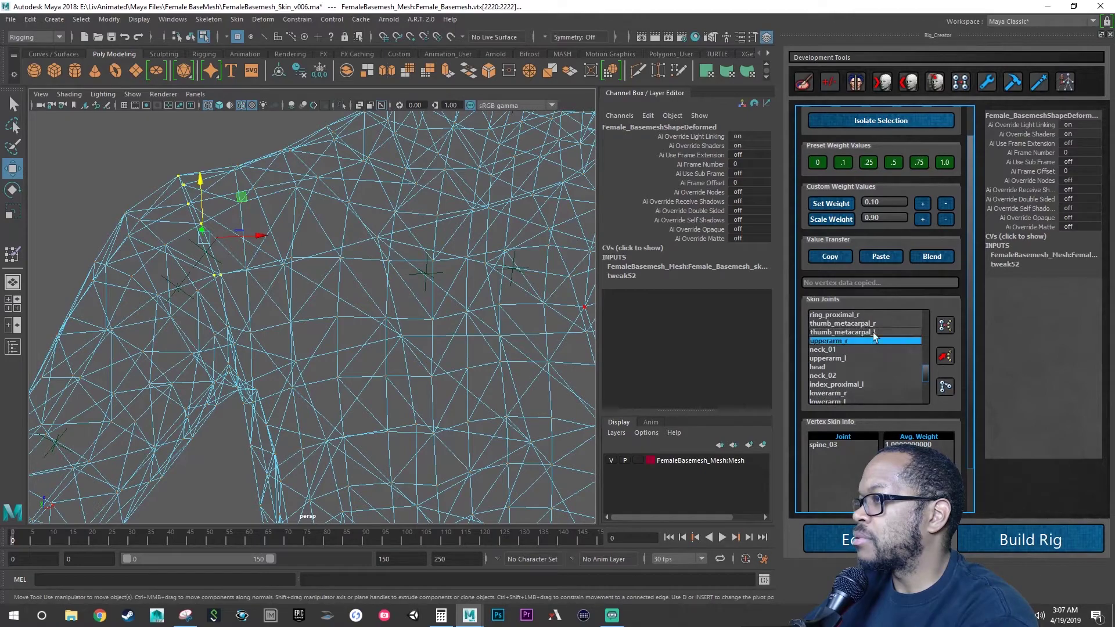
pyautogui.click(942, 165)
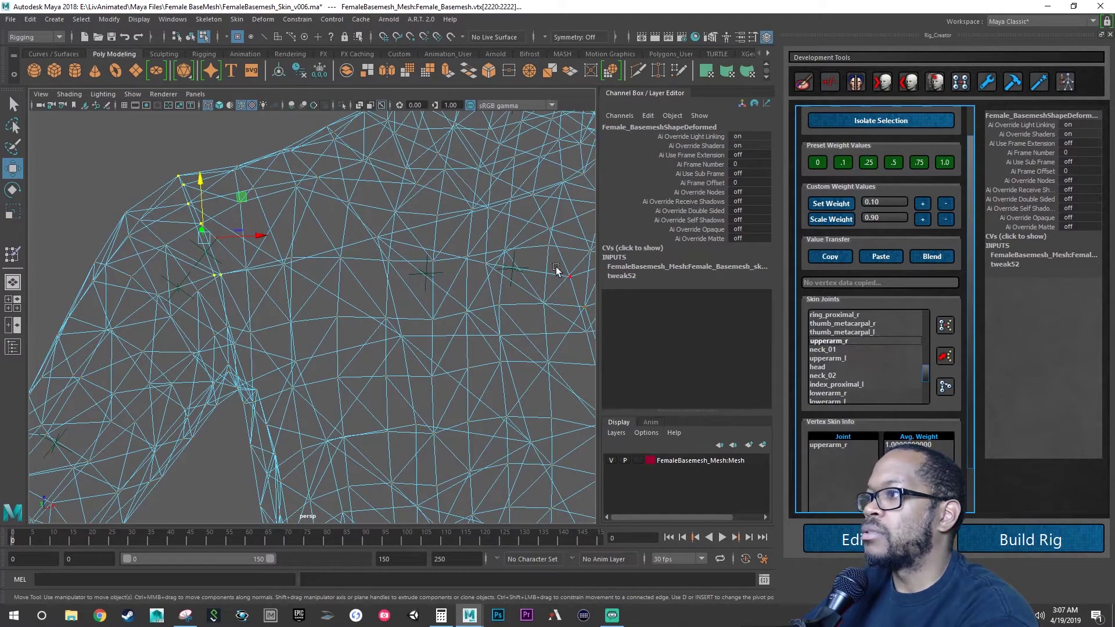
pyautogui.scroll(-10, 418, 264)
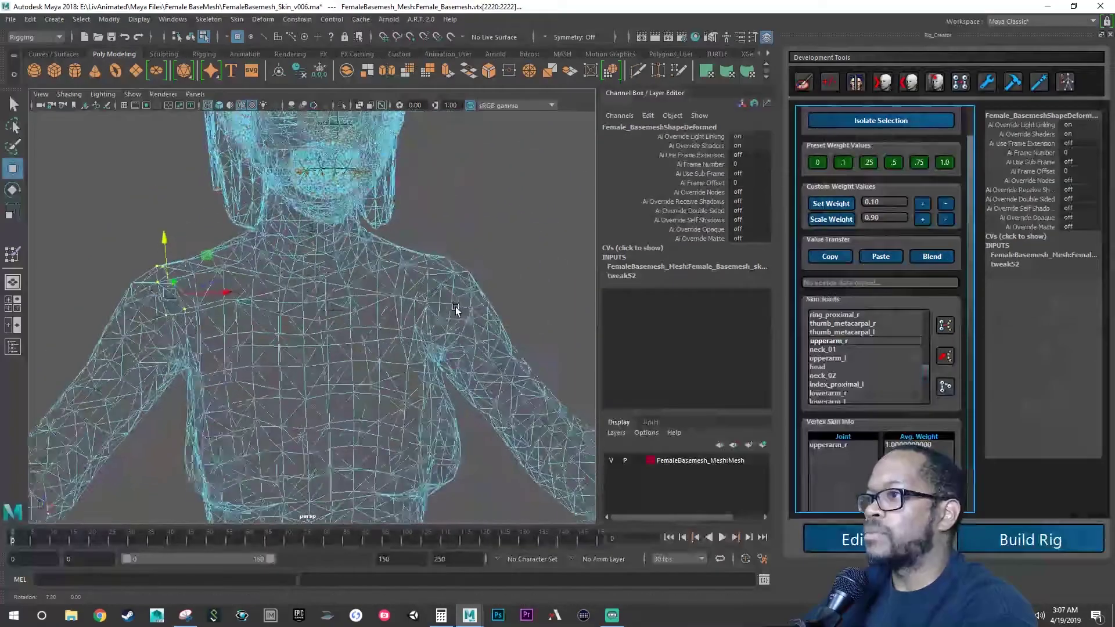
pyautogui.scroll(5, 883, 352)
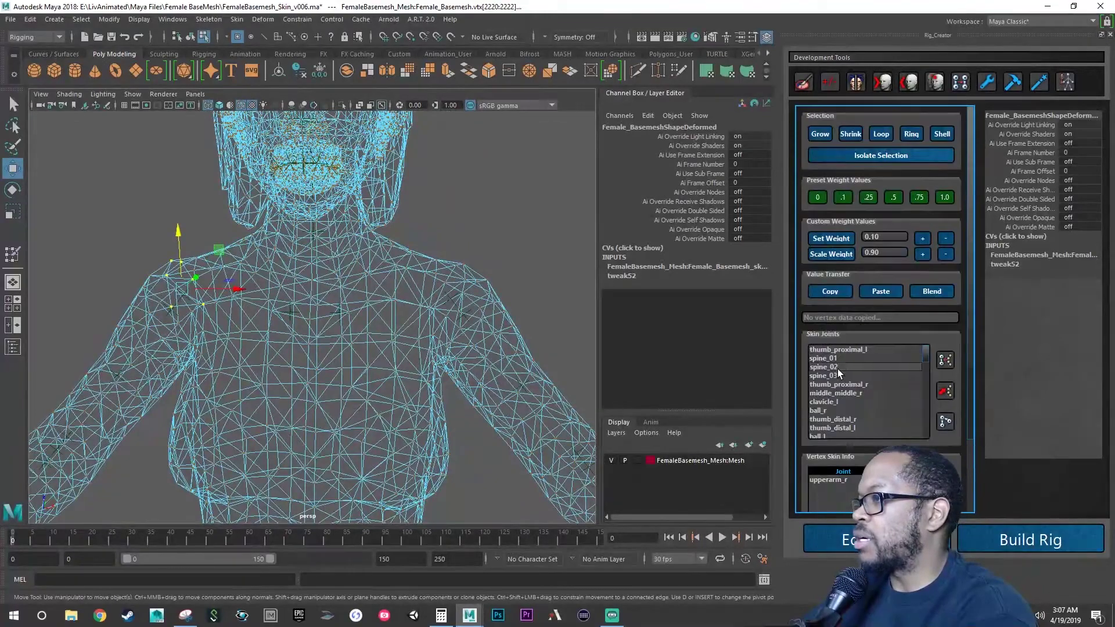
# - Select spine_03's vertices, zoom to the left shoulder, and select the stray vertices on top
pyautogui.click(846, 376)
pyautogui.click(945, 360)
pyautogui.scroll(3, 406, 279)
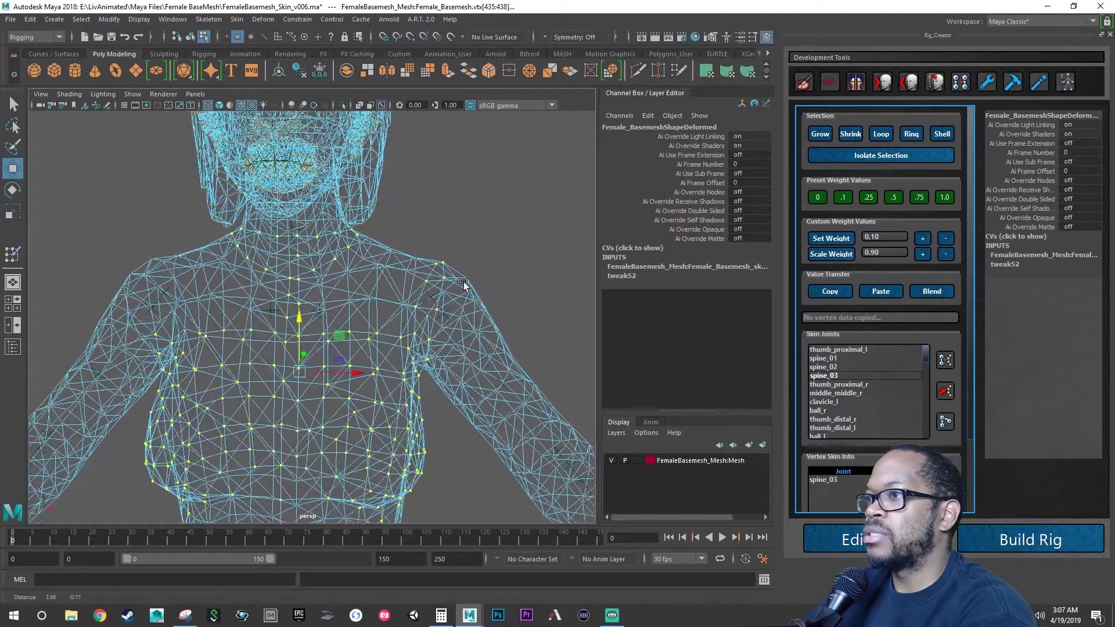
pyautogui.keyDown('alt'); pyautogui.moveTo(407, 279); pyautogui.dragTo(355, 276); pyautogui.keyUp('alt')
pyautogui.scroll(6, 355, 276)
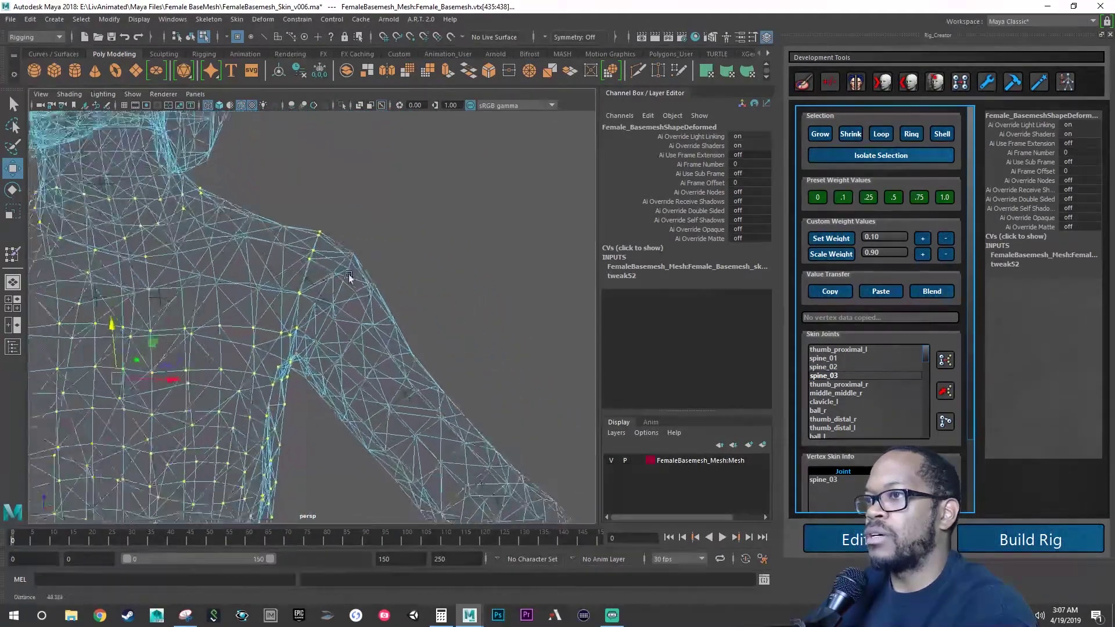
pyautogui.scroll(4, 406, 274)
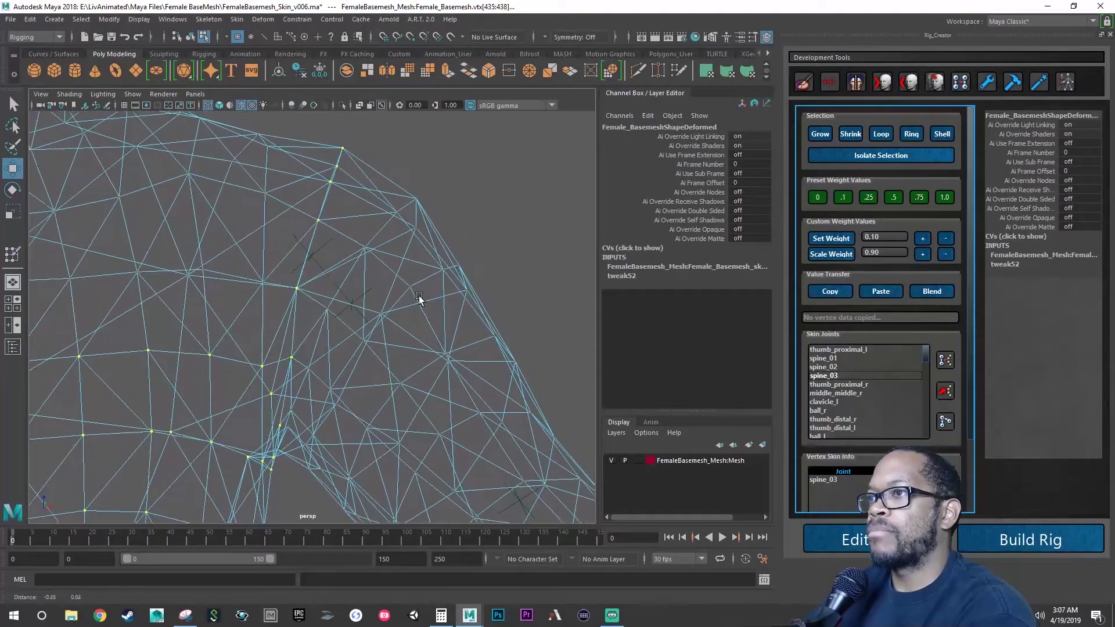
pyautogui.moveTo(357, 139); pyautogui.dragTo(330, 189)
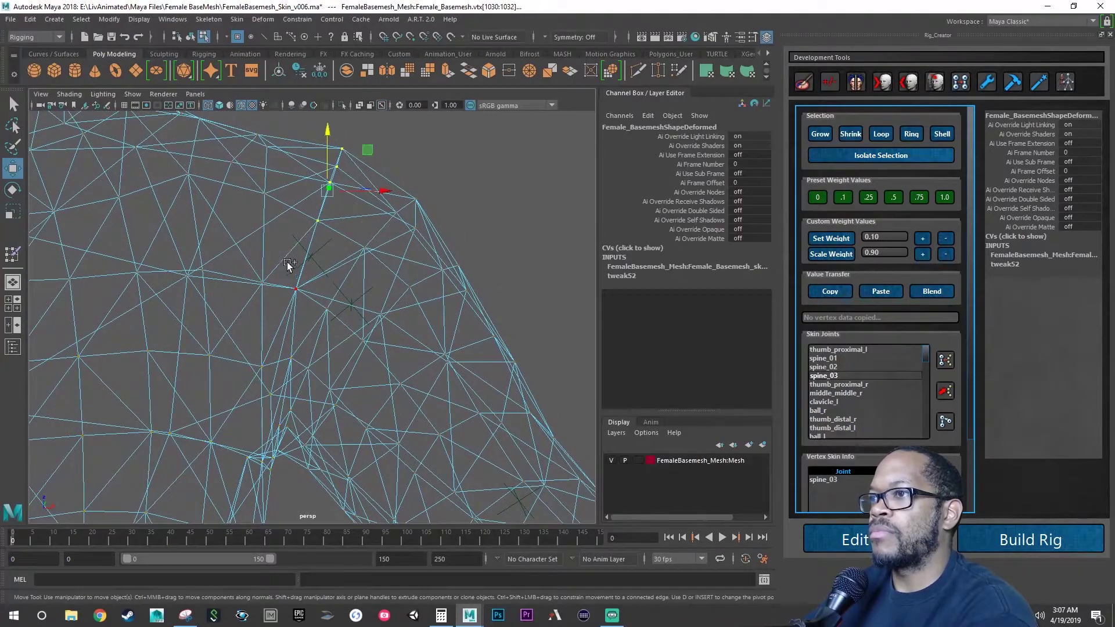
pyautogui.keyDown('shift'); pyautogui.moveTo(301, 302); pyautogui.dragTo(302, 303); pyautogui.keyUp('shift')
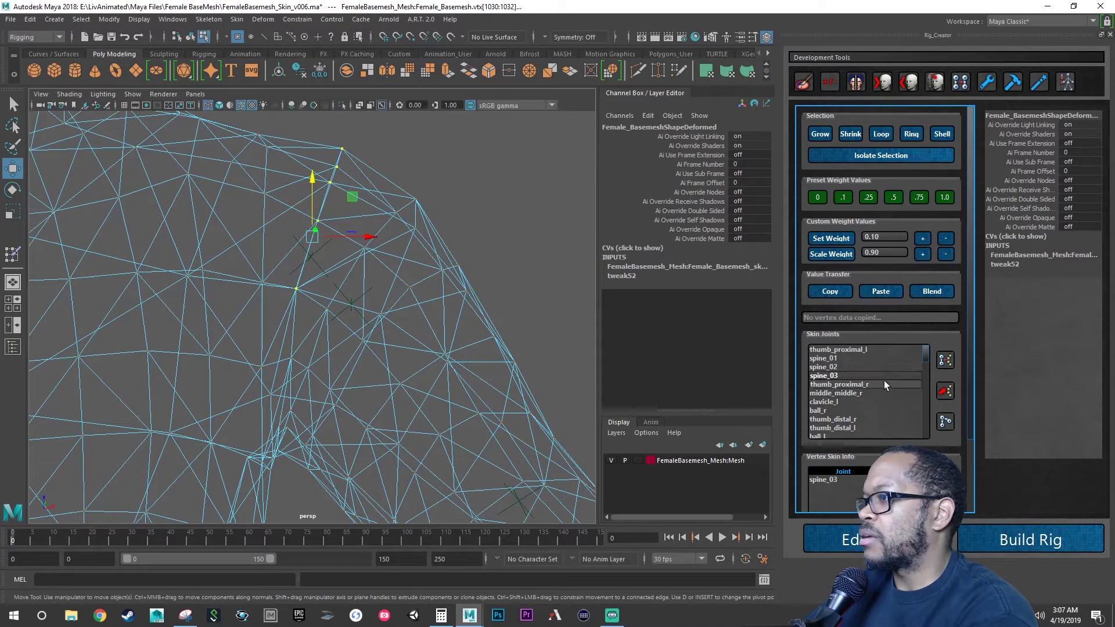
# - Weight the selected stray vertices 1.0 to upperarm_l
pyautogui.scroll(-6, 858, 386)
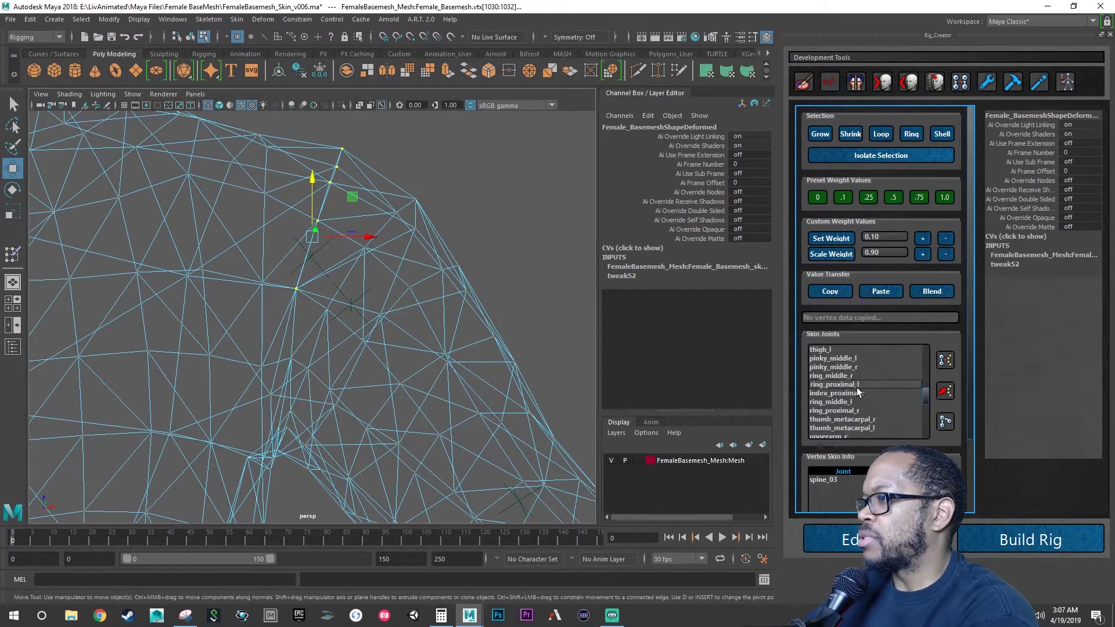
pyautogui.scroll(-3, 855, 388)
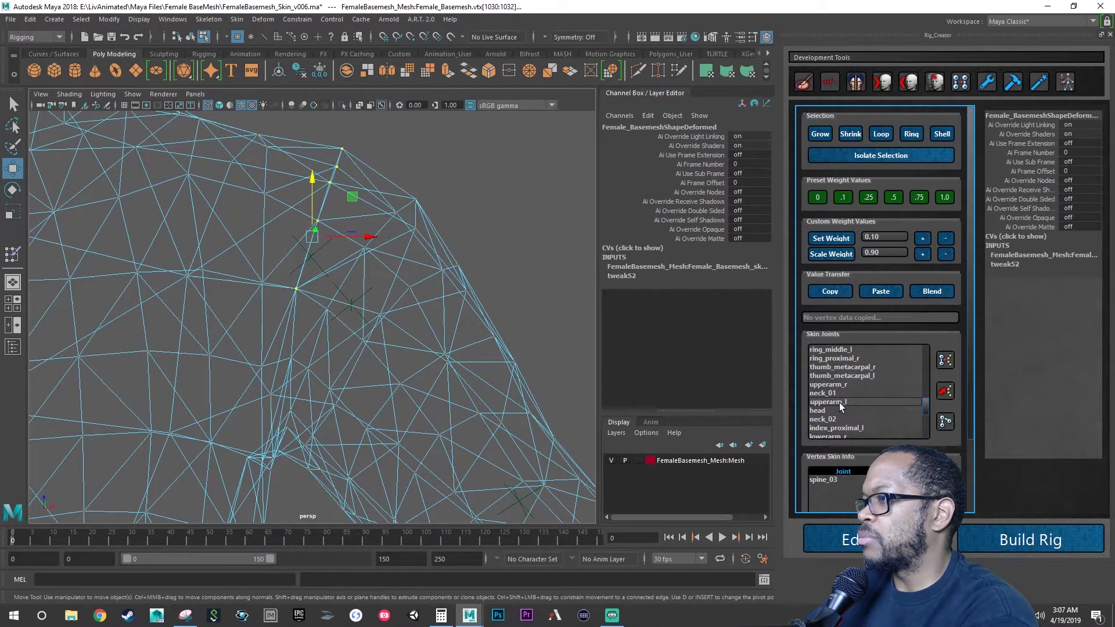
pyautogui.click(838, 402)
pyautogui.click(944, 197)
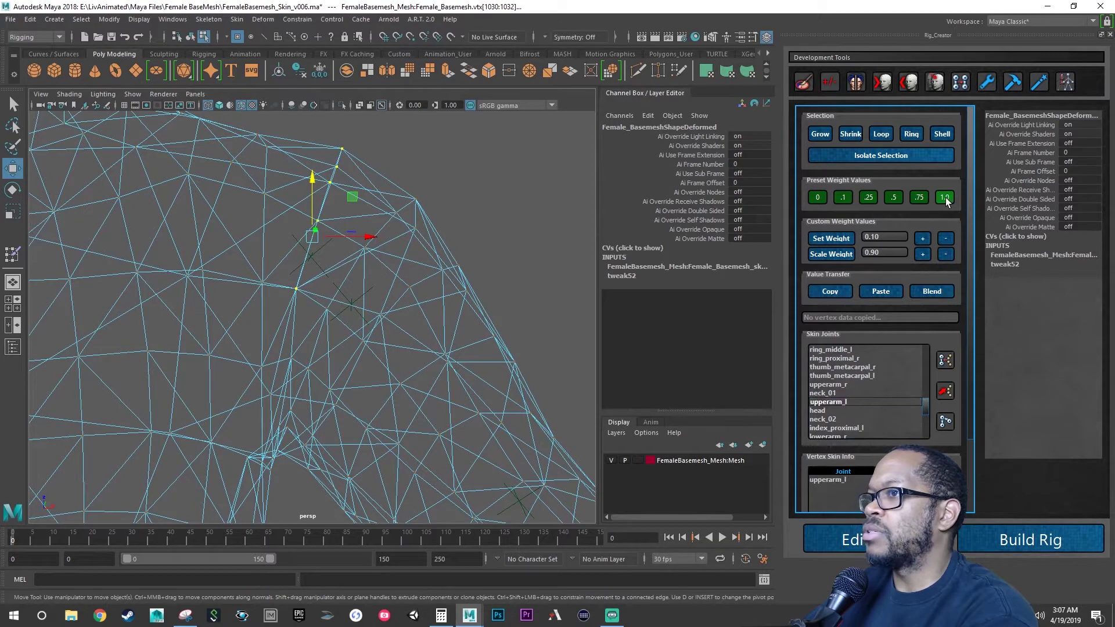
# - Orbit around the body to check both shoulders and bring up the selection-mode menu
pyautogui.scroll(-10, 302, 279)
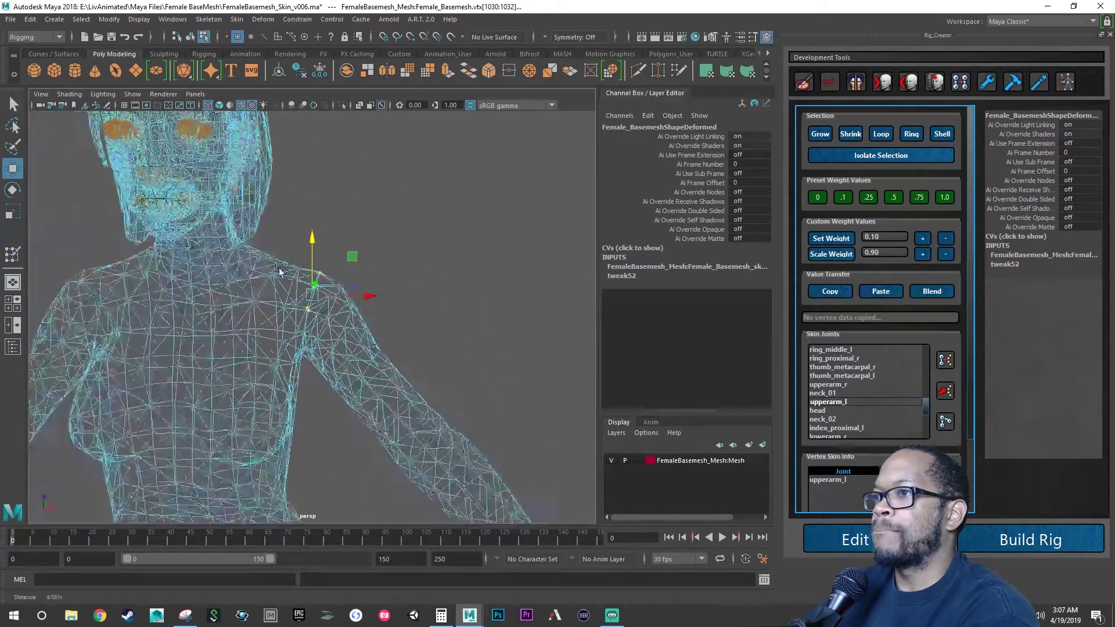
pyautogui.keyDown('alt'); pyautogui.moveTo(281, 280); pyautogui.dragTo(308, 293); pyautogui.keyUp('alt')
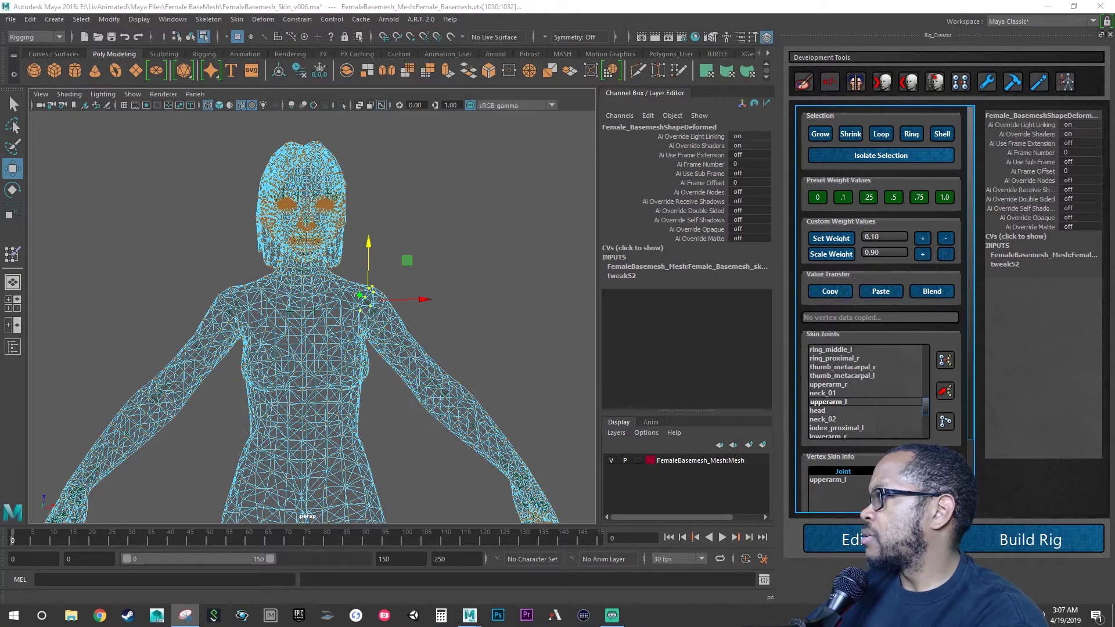
pyautogui.keyDown('alt'); pyautogui.moveTo(430, 237); pyautogui.dragTo(380, 258); pyautogui.keyUp('alt')
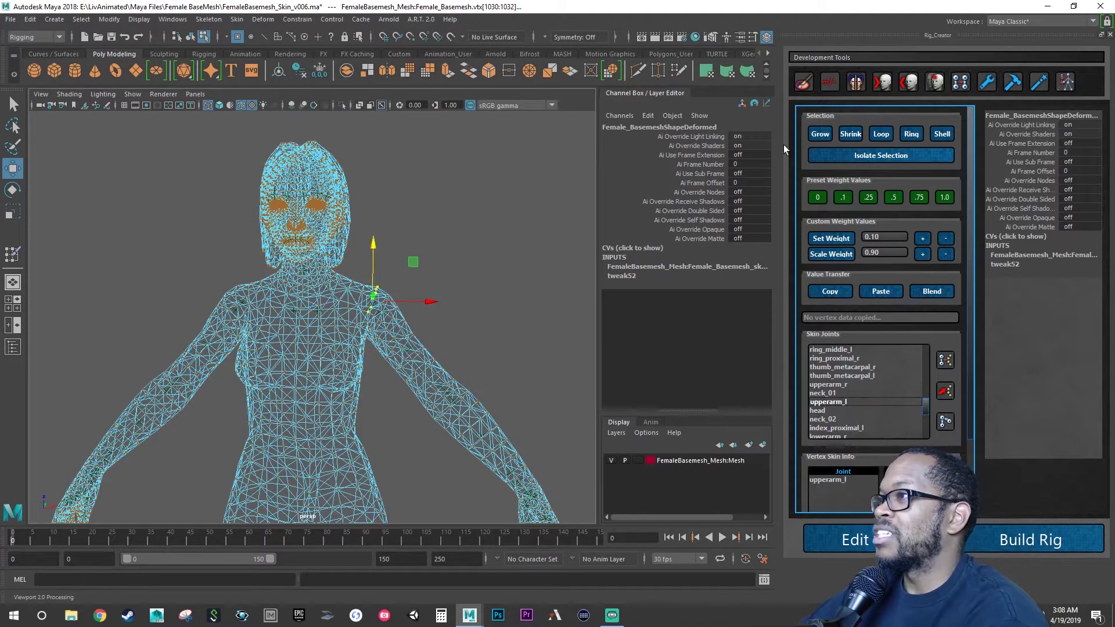
pyautogui.scroll(-2, 417, 327)
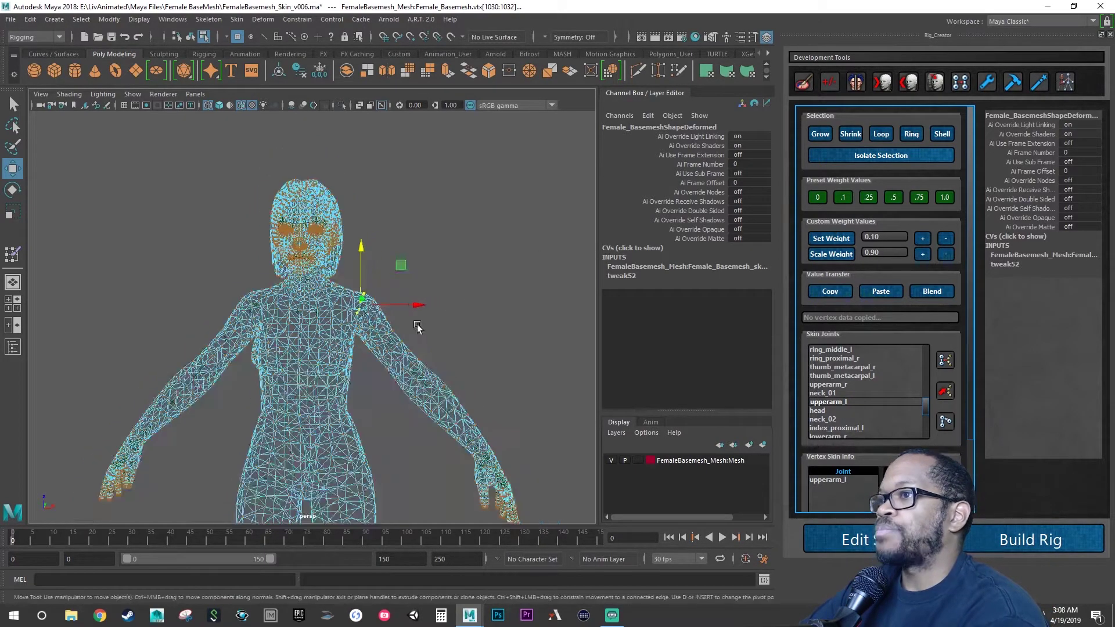
pyautogui.rightClick(386, 335)
# - Return to Object Mode, show joints in the viewport again, and deselect the mesh
pyautogui.click(433, 270)
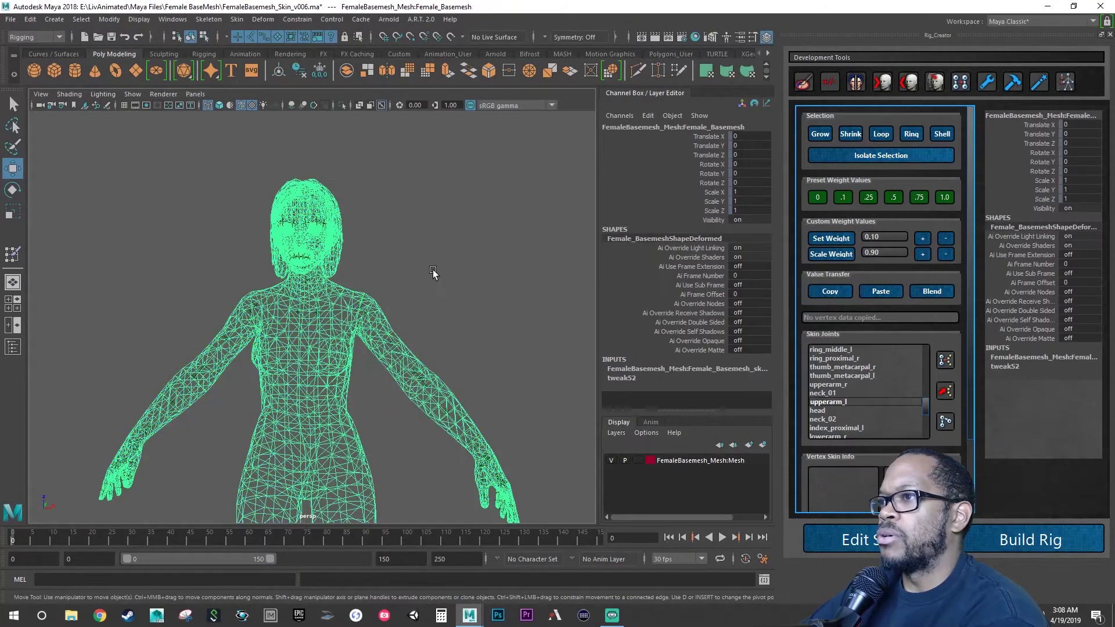
pyautogui.keyDown('alt'); pyautogui.moveTo(413, 303); pyautogui.dragTo(388, 347); pyautogui.keyUp('alt')
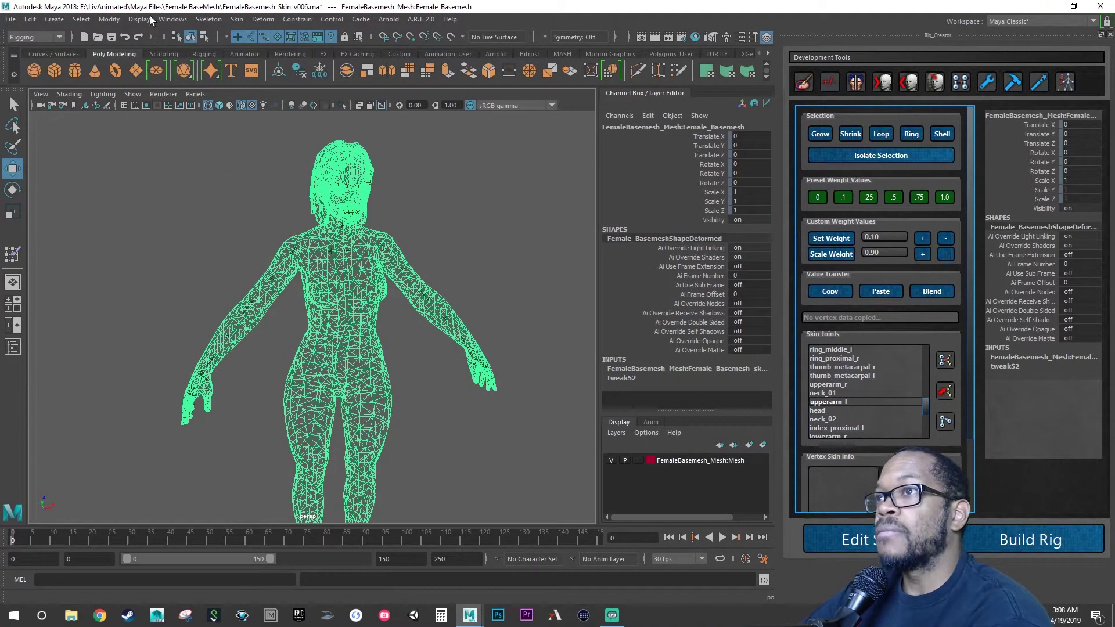
pyautogui.click(132, 94)
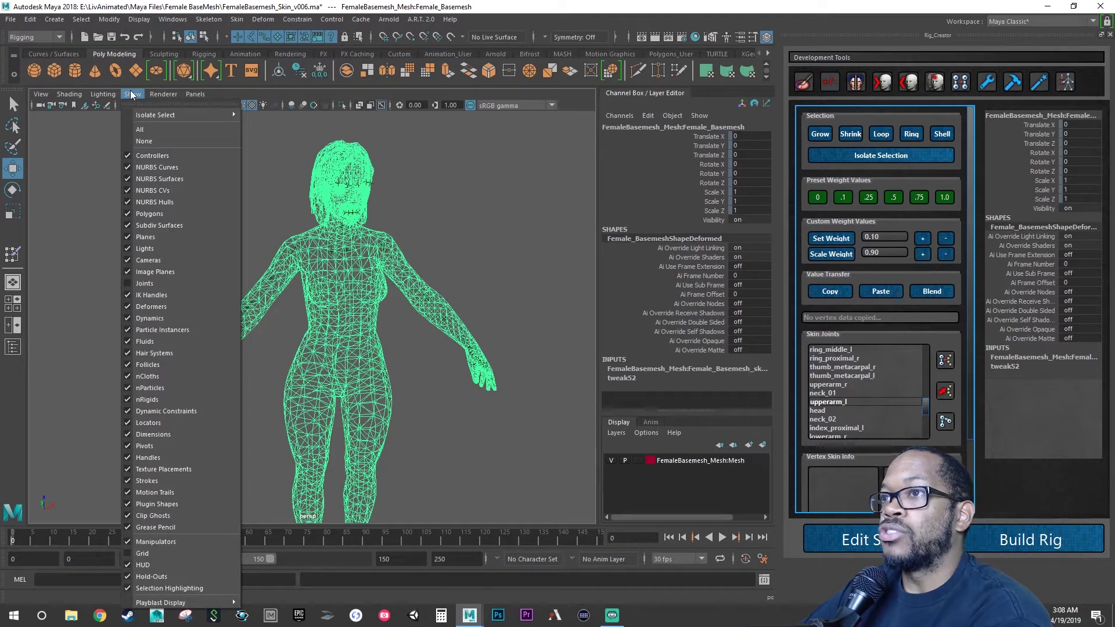
pyautogui.click(141, 285)
pyautogui.click(229, 193)
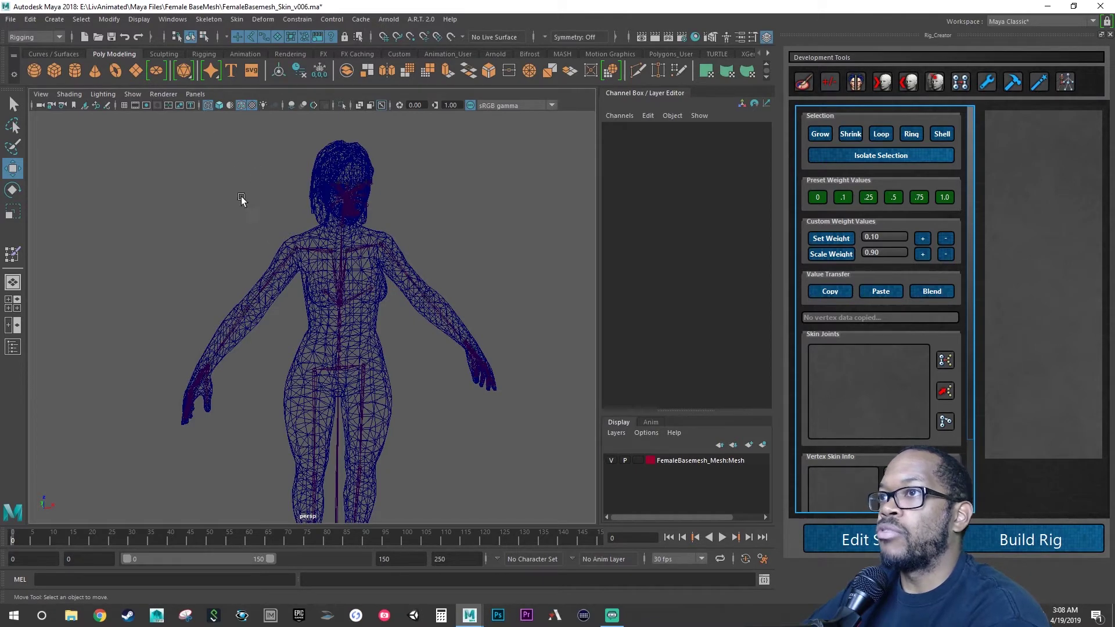
# - Switch the mesh to wireframe, dolly in on the torso, and select lowerarm_r
pyautogui.click(219, 105)
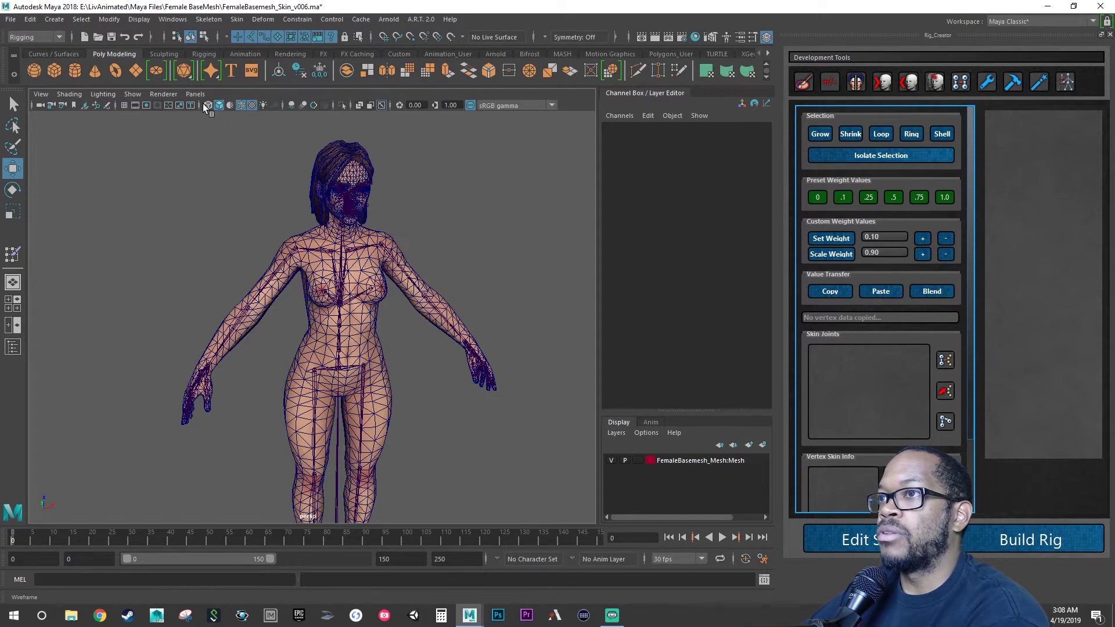
pyautogui.press('4')
pyautogui.keyDown('alt'); pyautogui.moveTo(272, 238); pyautogui.dragTo(210, 299, button='right'); pyautogui.keyUp('alt')
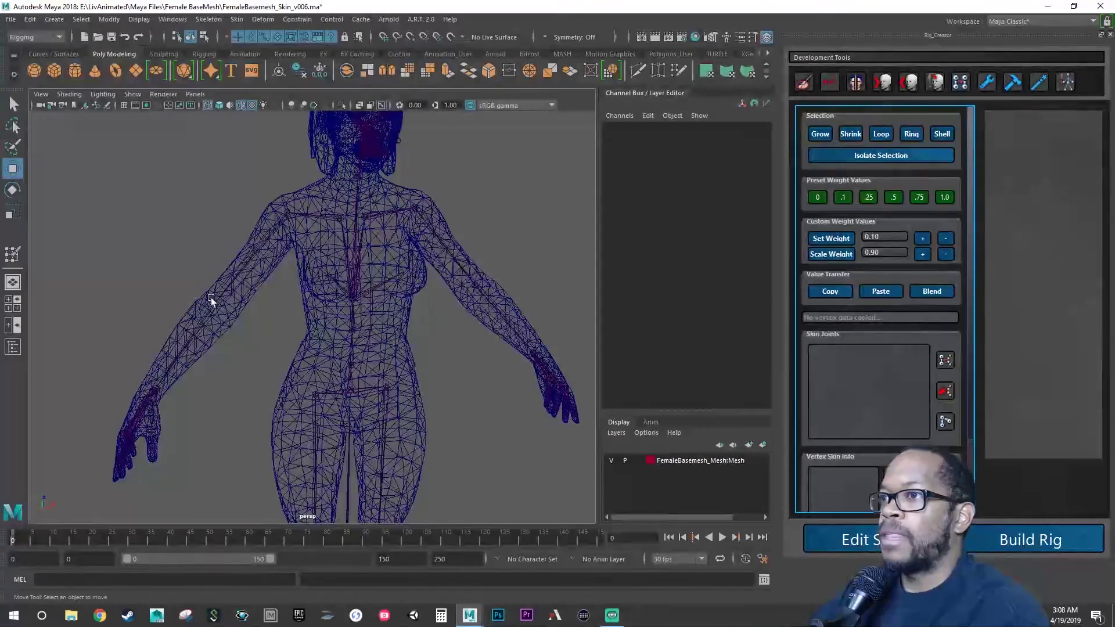
pyautogui.click(206, 323)
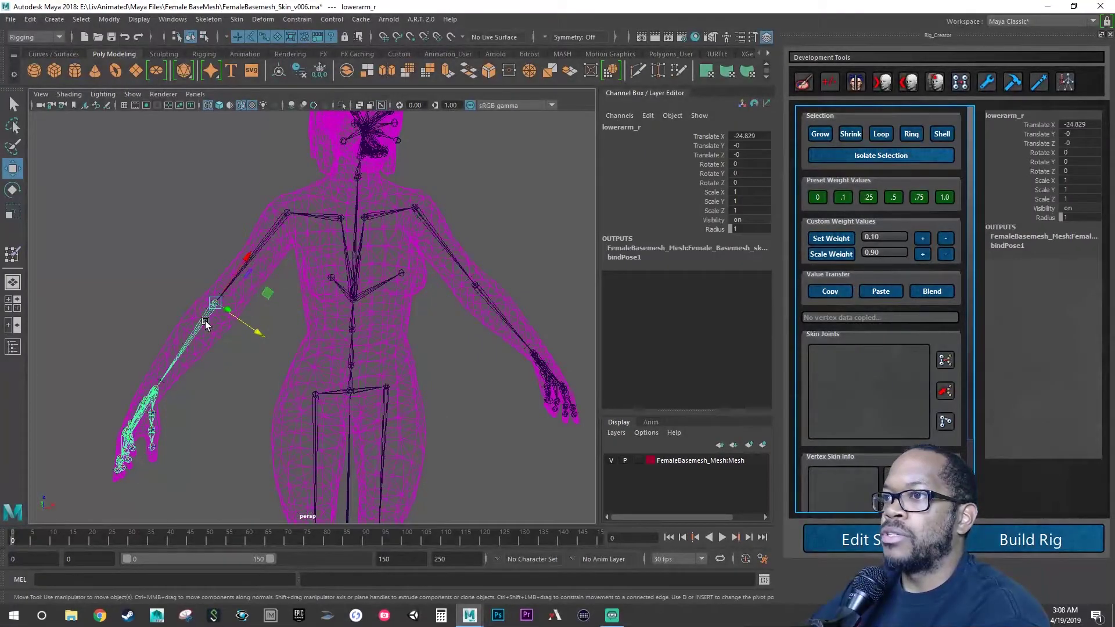
# - Key lowerarm_l straight at frame 0, then go to frame 10 in smooth shading
pyautogui.click(486, 297)
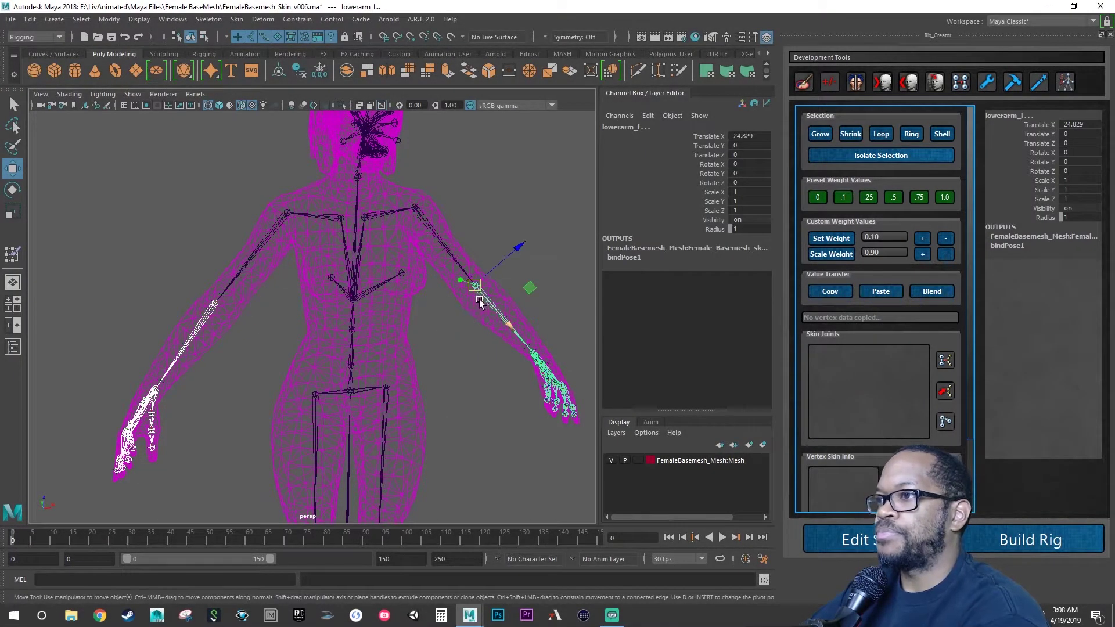
pyautogui.press('e')
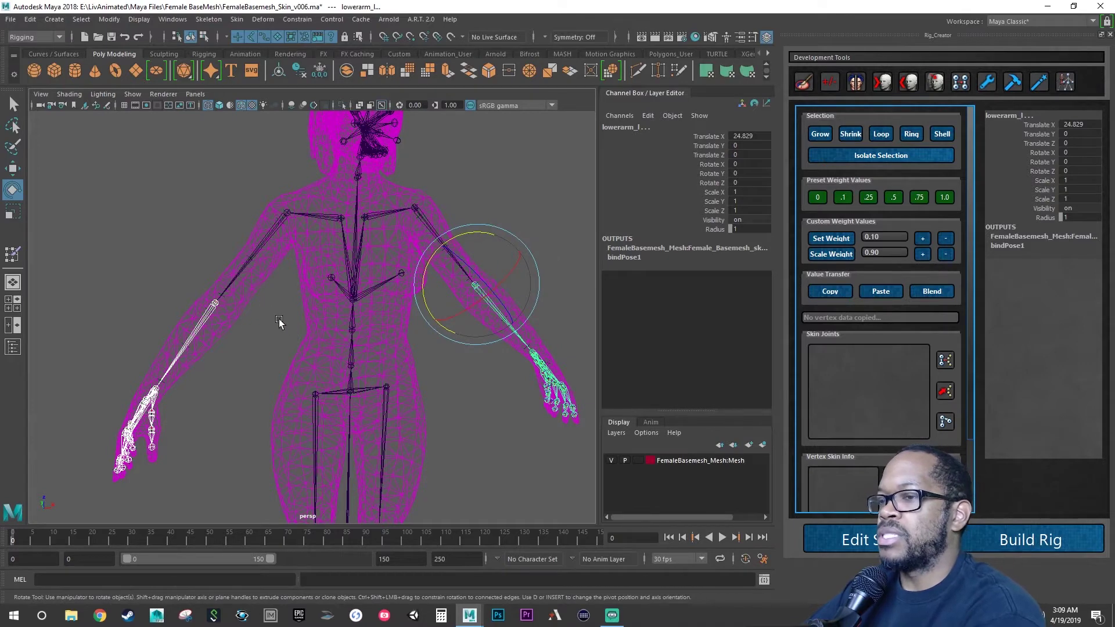
pyautogui.press('s')
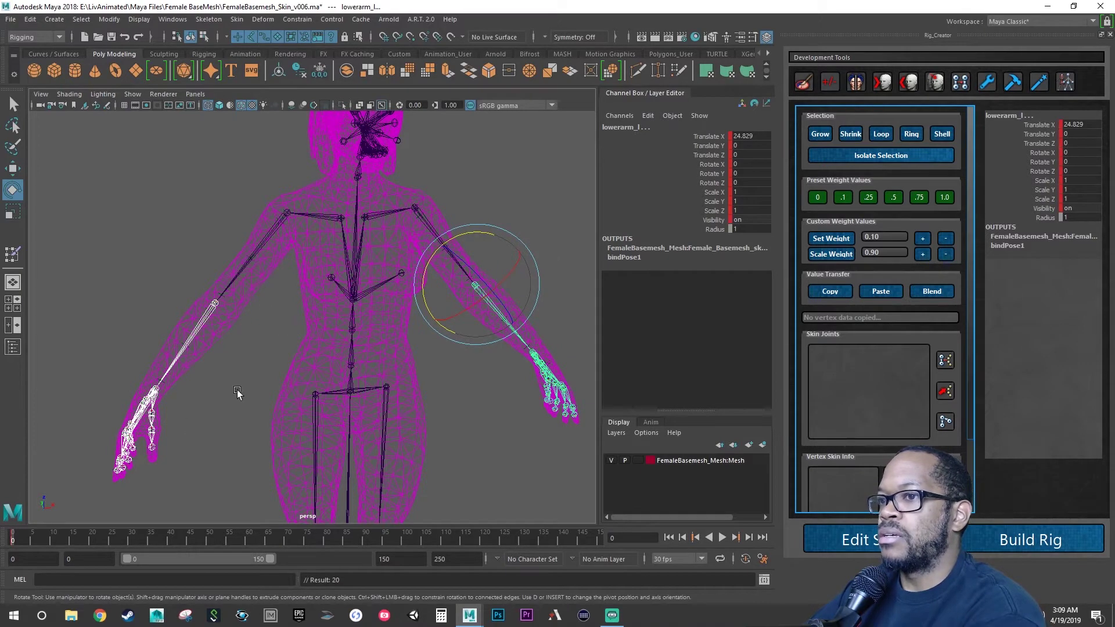
pyautogui.click(52, 542)
pyautogui.keyDown('alt'); pyautogui.moveTo(168, 268); pyautogui.dragTo(192, 212); pyautogui.keyUp('alt')
pyautogui.press('5')
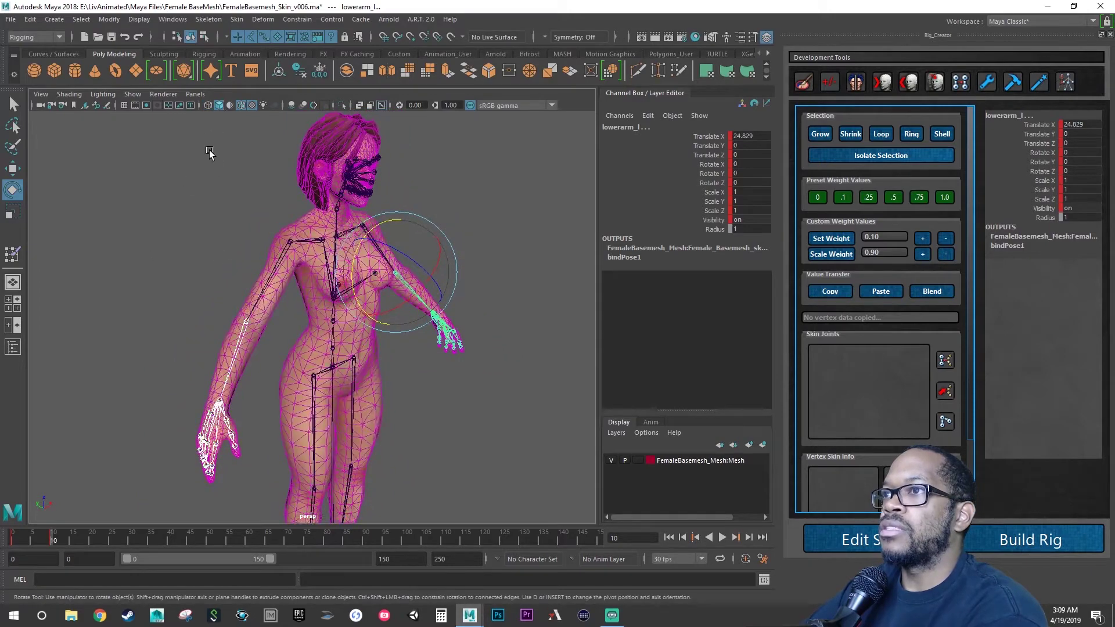
# - Bend the left forearm up to Rotate Z -77.693 and review it from several angles
pyautogui.moveTo(209, 150)
pyautogui.keyDown('alt'); pyautogui.mouseDown()
pyautogui.moveTo(212, 191)
pyautogui.moveTo(247, 231)
pyautogui.mouseUp(); pyautogui.keyUp('alt')
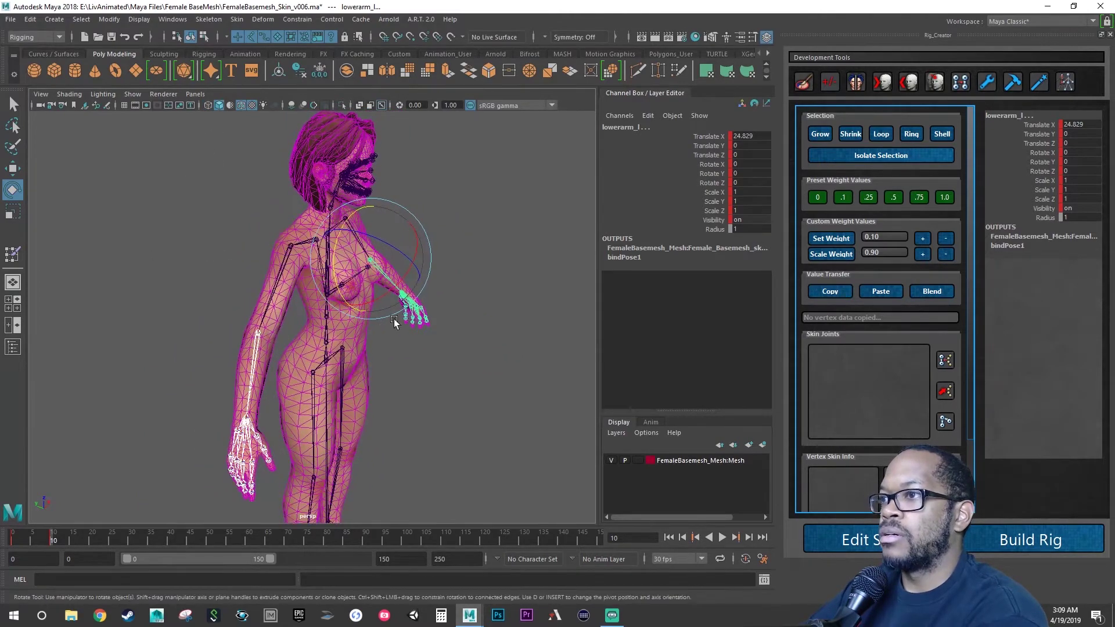
pyautogui.keyDown('alt'); pyautogui.moveTo(394, 319); pyautogui.dragTo(209, 311); pyautogui.keyUp('alt')
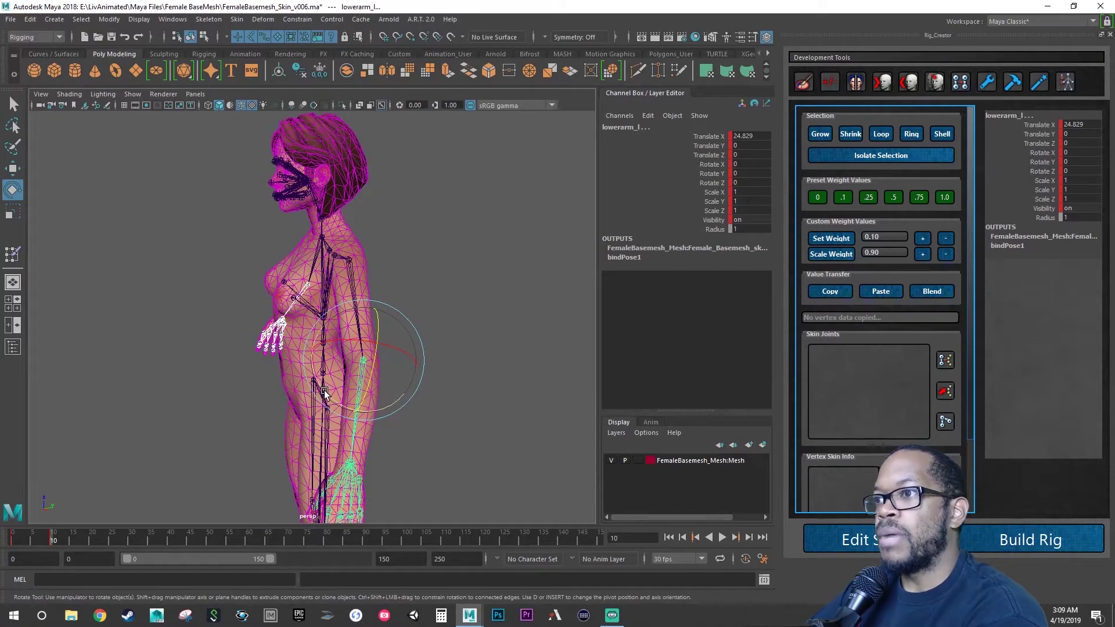
pyautogui.moveTo(324, 393); pyautogui.dragTo(509, 365)
pyautogui.keyDown('alt'); pyautogui.moveTo(510, 366); pyautogui.dragTo(590, 350, button='right'); pyautogui.keyUp('alt')
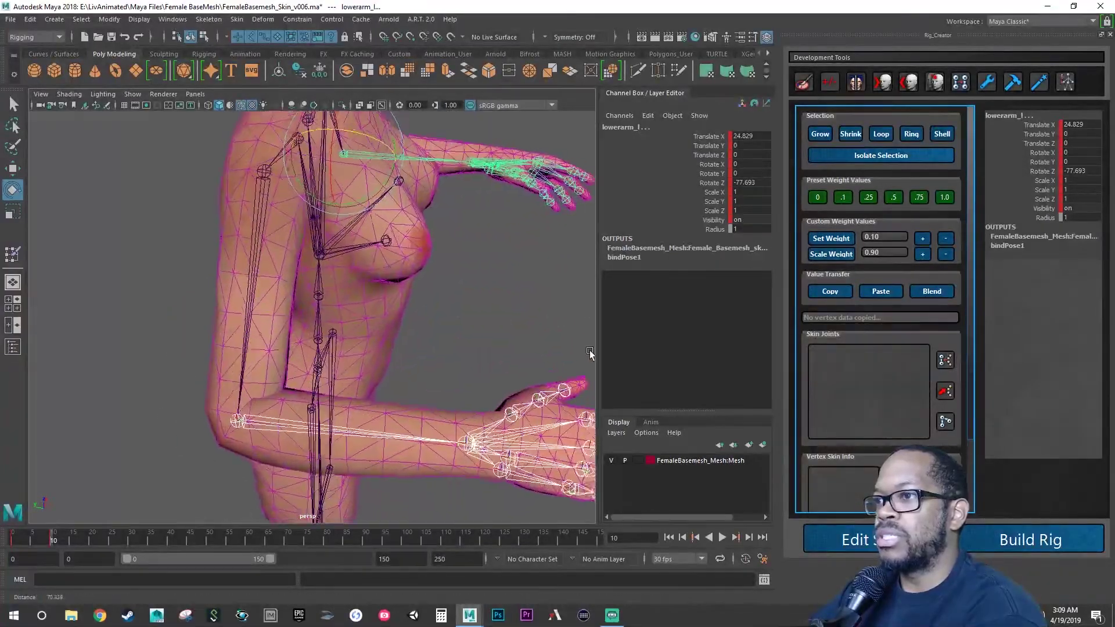
pyautogui.keyDown('alt'); pyautogui.moveTo(590, 350); pyautogui.dragTo(361, 397); pyautogui.keyUp('alt')
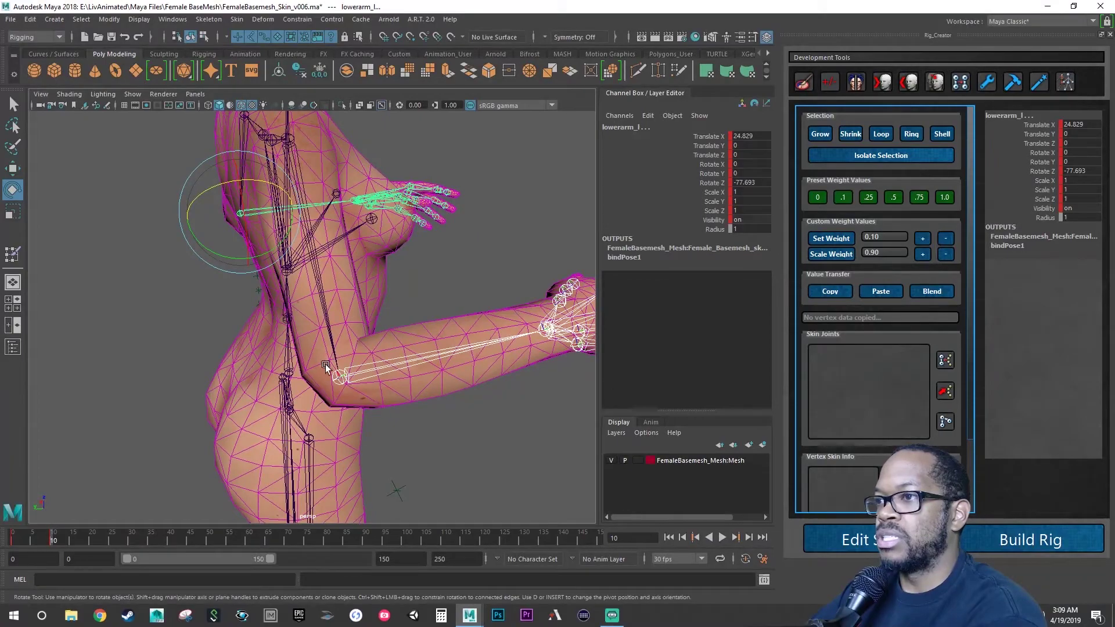
pyautogui.keyDown('alt'); pyautogui.moveTo(399, 390); pyautogui.dragTo(395, 346); pyautogui.keyUp('alt')
pyautogui.keyDown('alt'); pyautogui.moveTo(395, 346); pyautogui.dragTo(368, 291, button='right'); pyautogui.keyUp('alt')
# - Select the calf joint and step from frame 0 to frame 10, orbiting to a side view
pyautogui.keyDown('alt'); pyautogui.moveTo(368, 291); pyautogui.dragTo(364, 209, button='middle'); pyautogui.keyUp('alt')
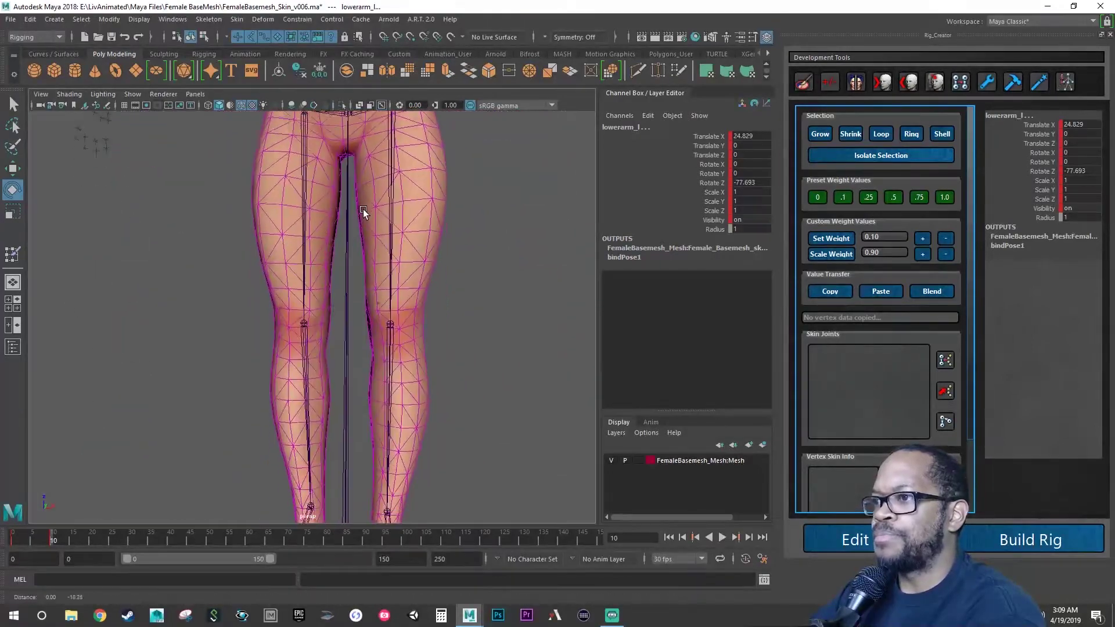
pyautogui.keyDown('alt'); pyautogui.moveTo(363, 209); pyautogui.dragTo(383, 313); pyautogui.keyUp('alt')
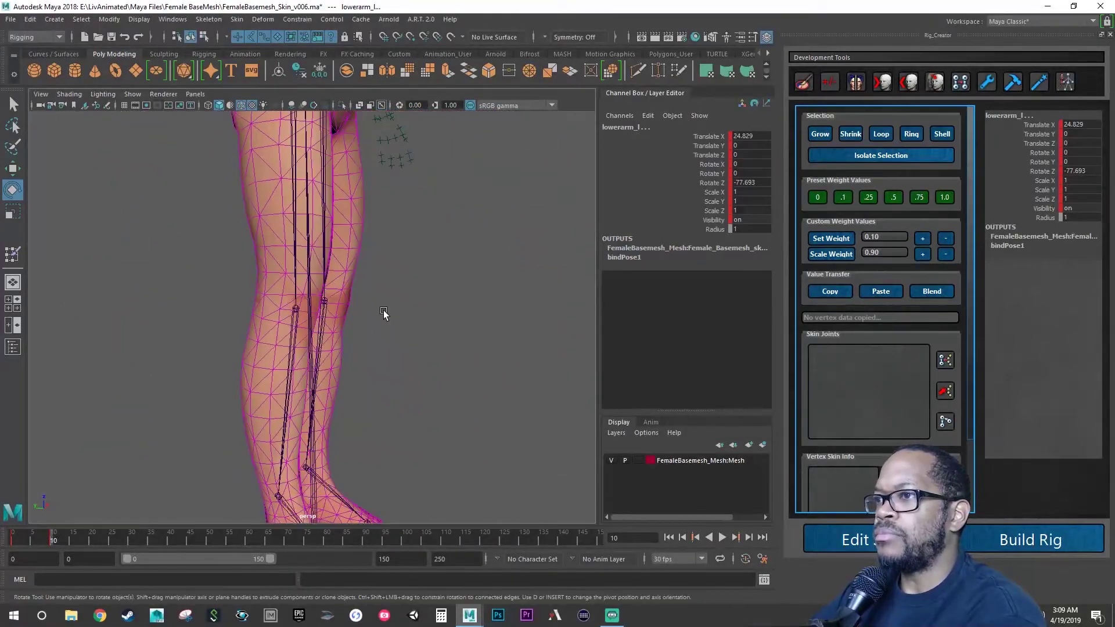
pyautogui.click(296, 322)
pyautogui.keyDown('alt'); pyautogui.moveTo(320, 333); pyautogui.dragTo(344, 356); pyautogui.keyUp('alt')
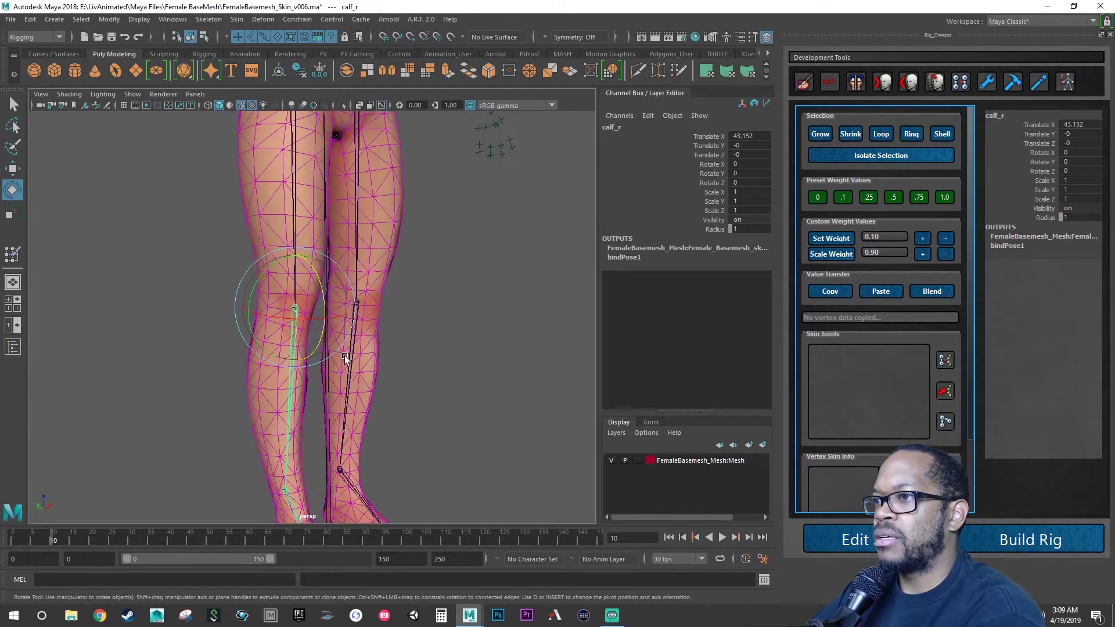
pyautogui.keyDown('shift'); pyautogui.click(353, 353); pyautogui.keyUp('shift')
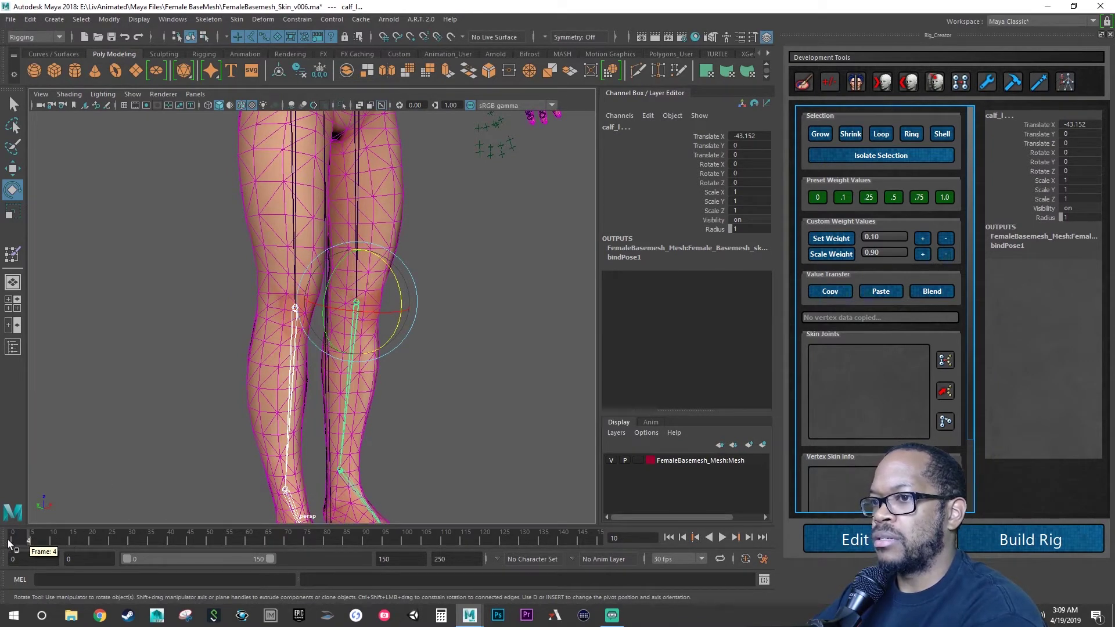
pyautogui.click(11, 540)
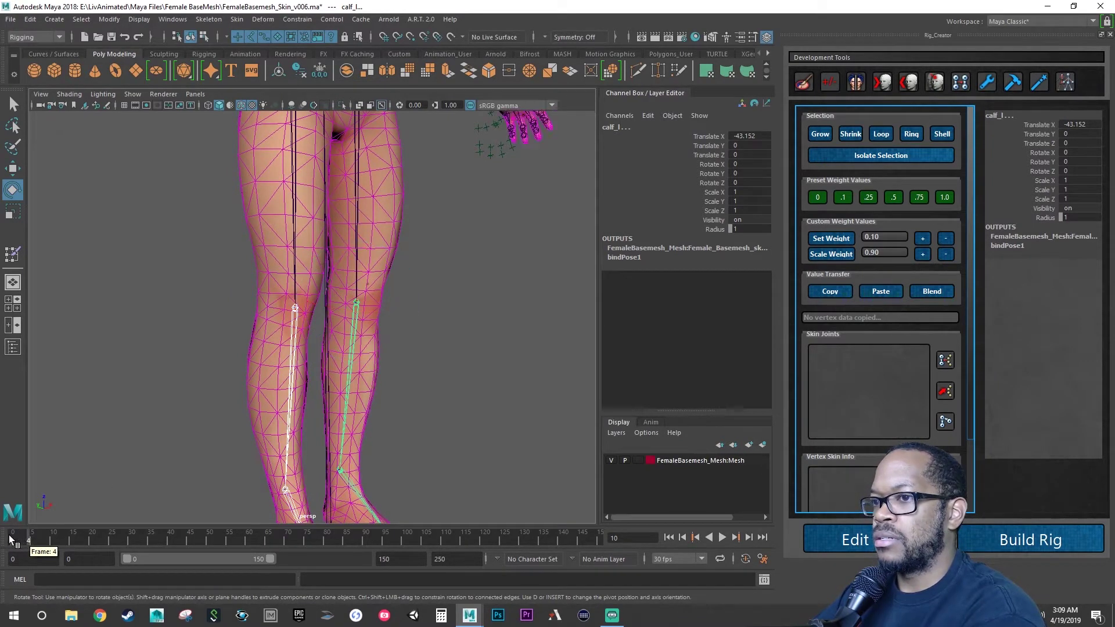
pyautogui.click(53, 541)
pyautogui.keyDown('alt'); pyautogui.moveTo(248, 421); pyautogui.dragTo(253, 309); pyautogui.keyUp('alt')
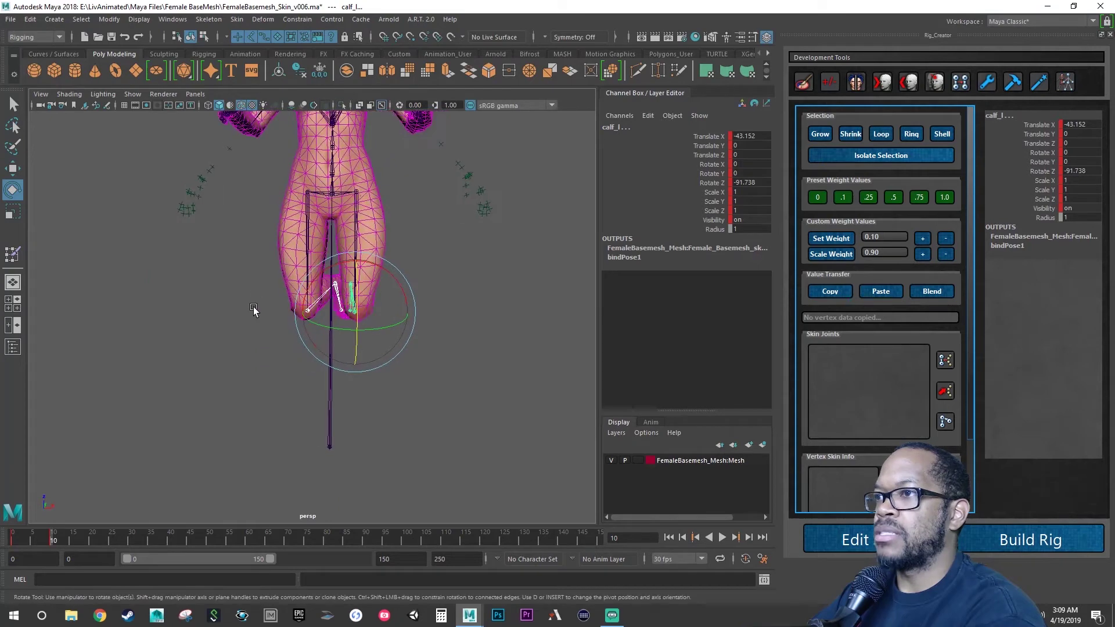
# - Key thigh_l at frame 0, then move to frame 10
pyautogui.click(13, 538)
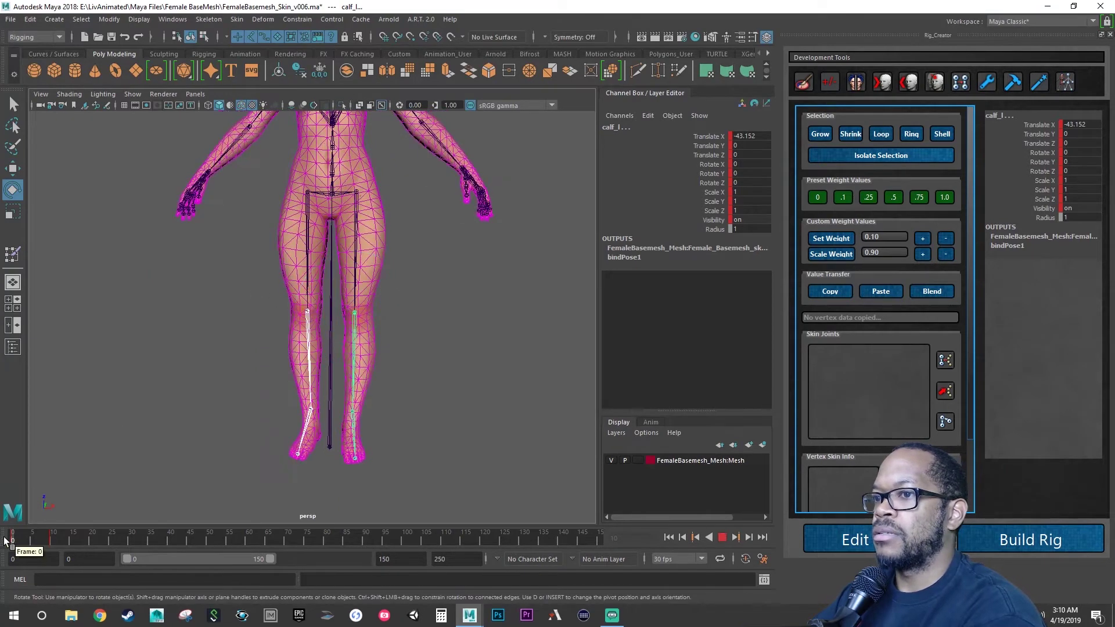
pyautogui.click(309, 221)
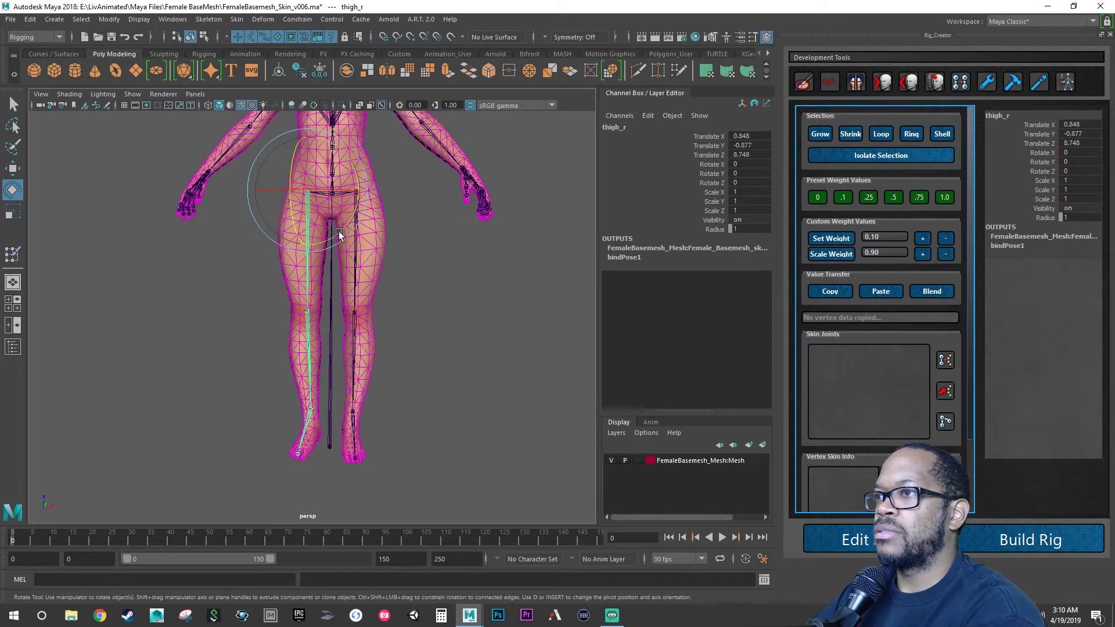
pyautogui.click(353, 264)
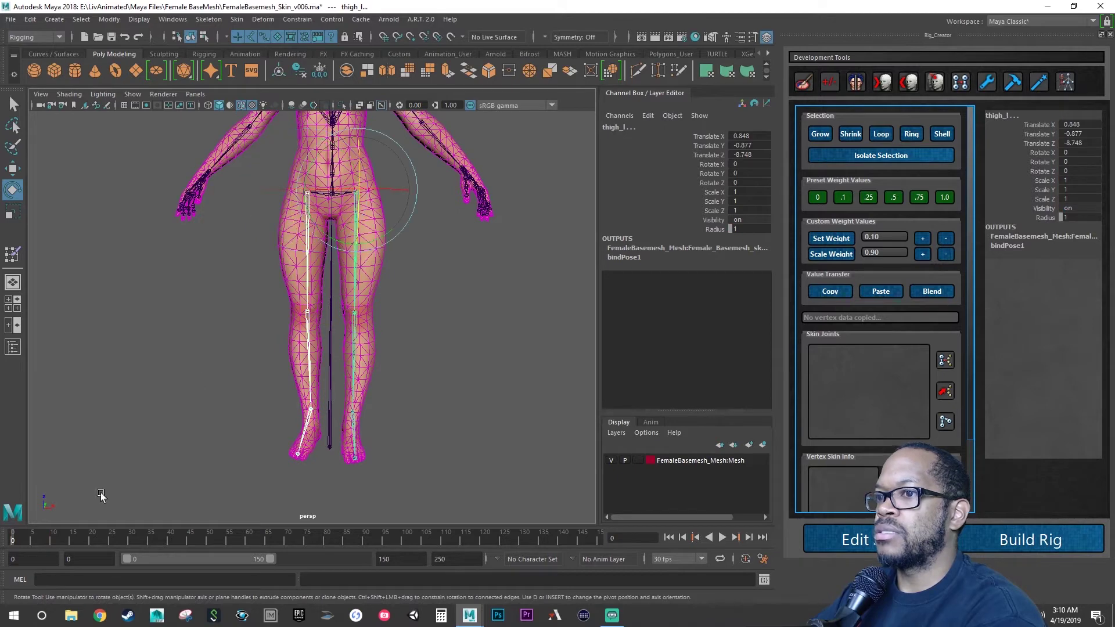
pyautogui.press('s')
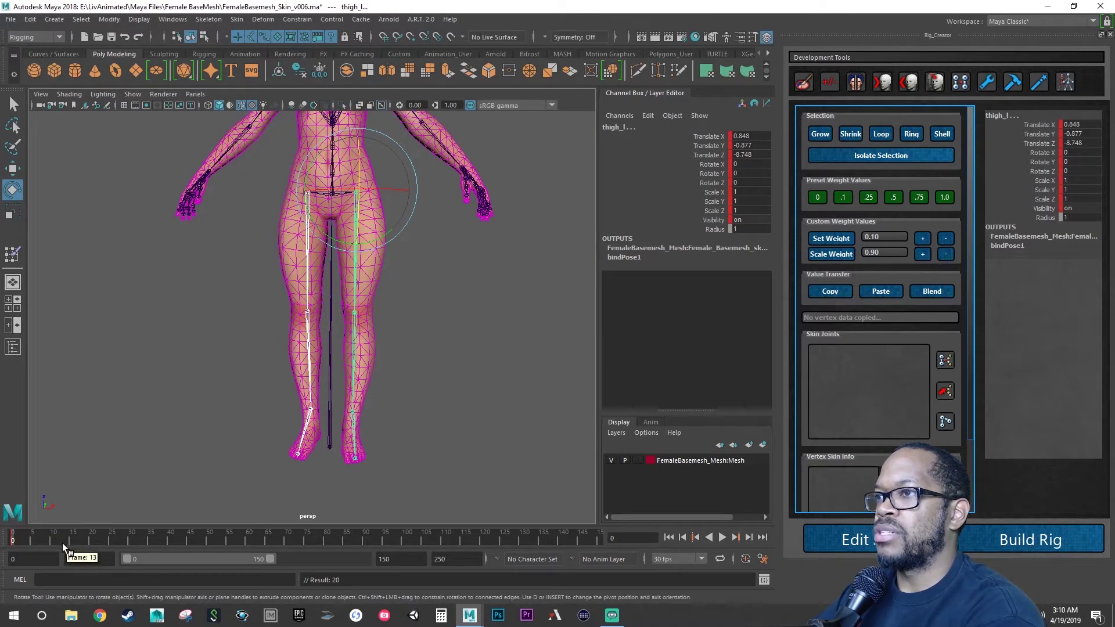
pyautogui.click(58, 542)
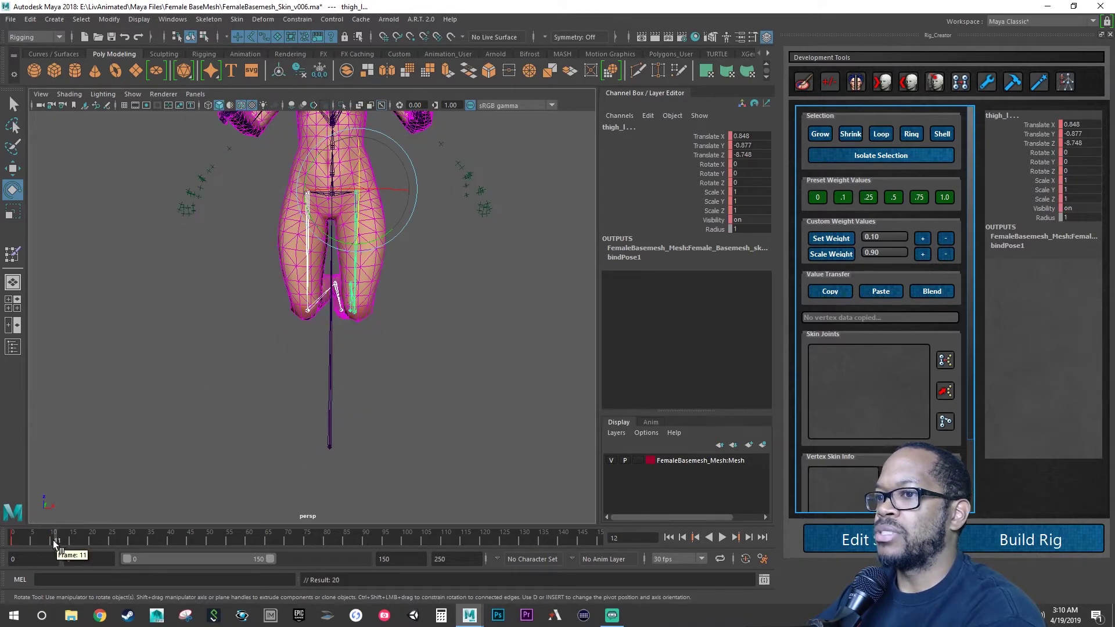
pyautogui.click(53, 540)
# - Splay the left thigh outward to Rotate Y -46.81 at frame 10
pyautogui.scroll(-3, 234, 398)
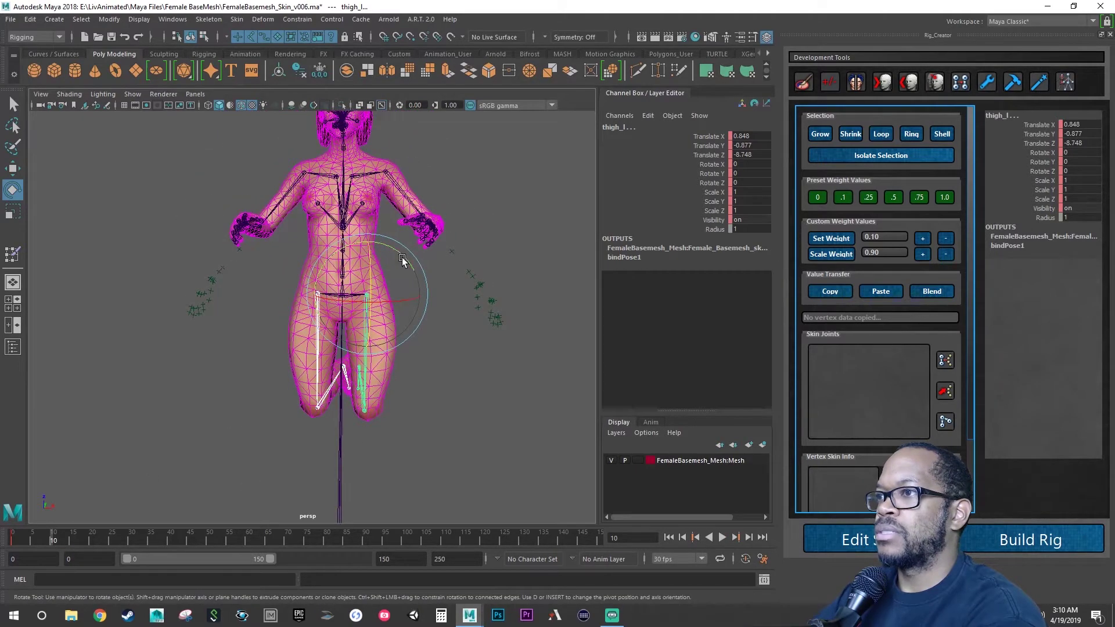
pyautogui.moveTo(403, 260); pyautogui.dragTo(416, 278)
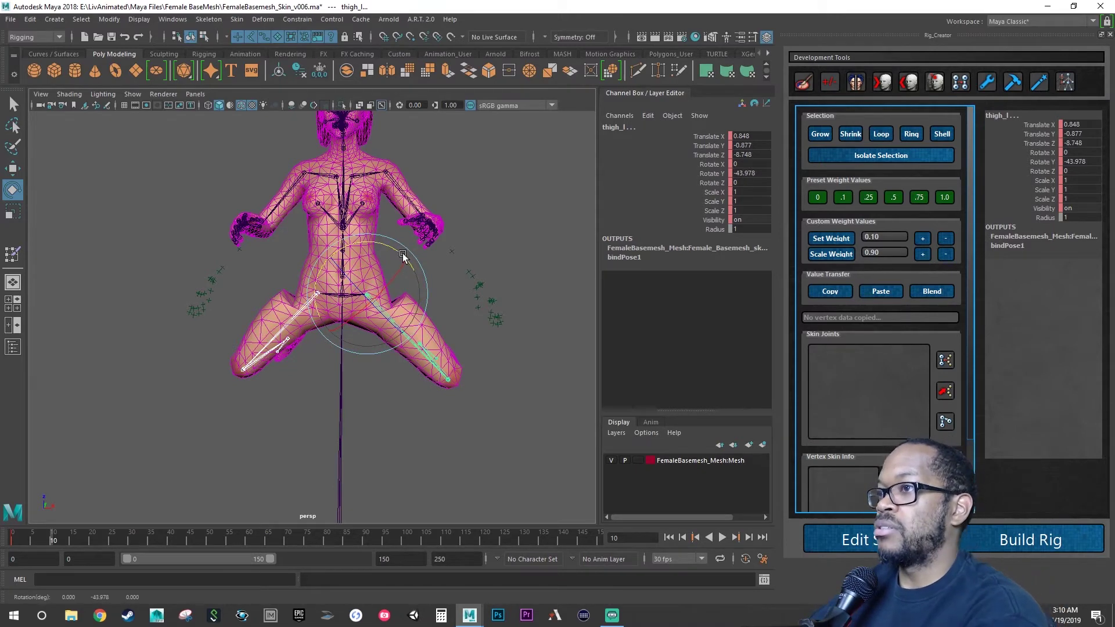
pyautogui.moveTo(403, 254); pyautogui.dragTo(394, 258)
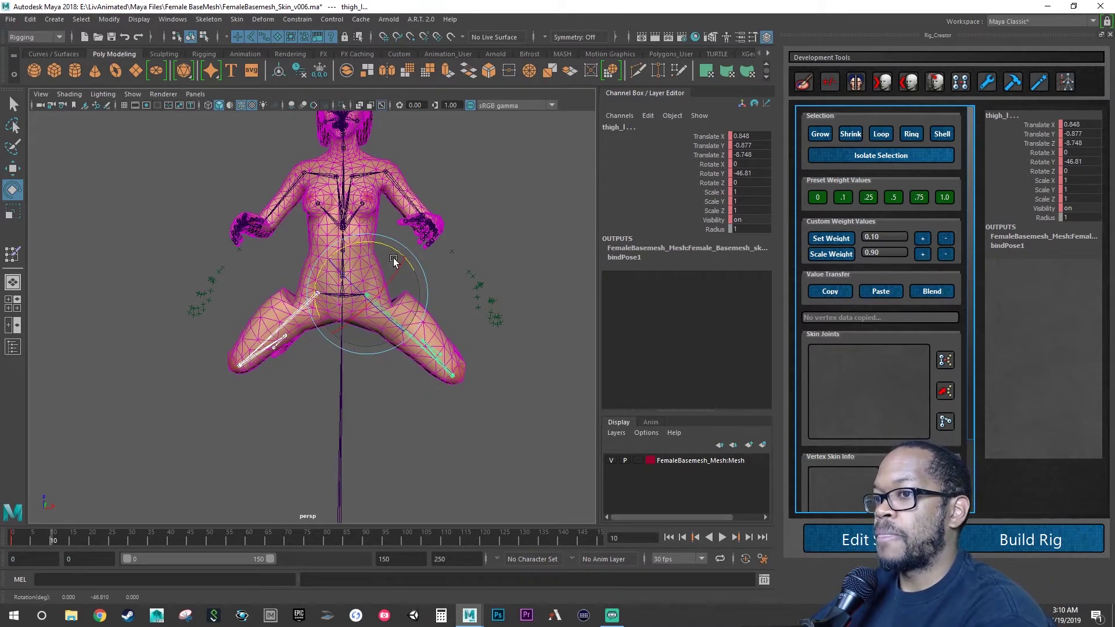
pyautogui.keyDown('alt'); pyautogui.moveTo(356, 305); pyautogui.dragTo(380, 308); pyautogui.keyUp('alt')
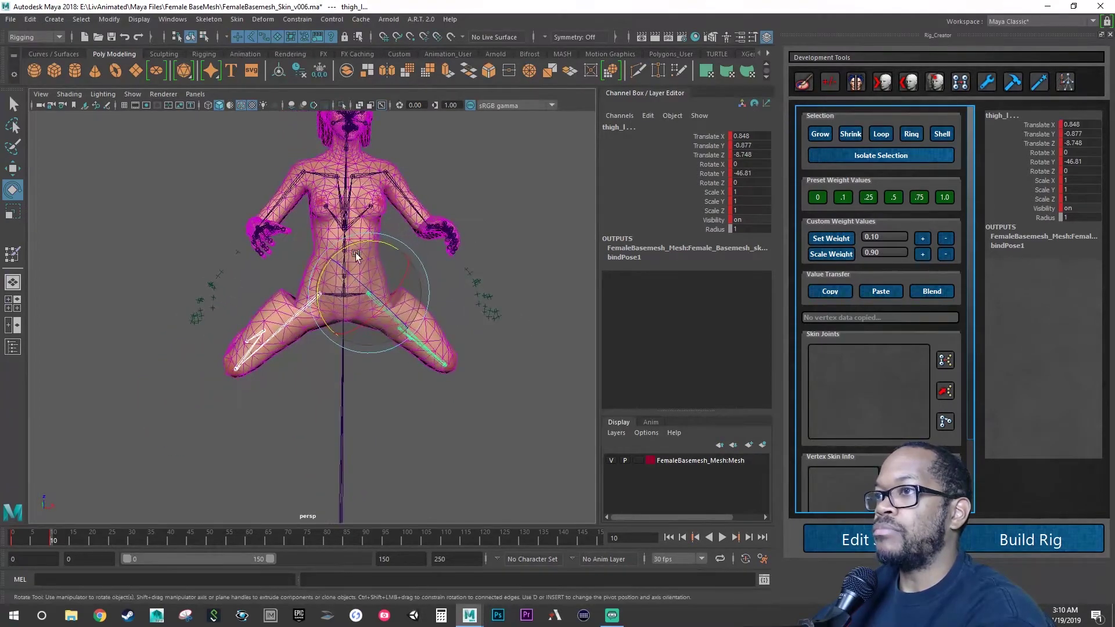
pyautogui.click(287, 193)
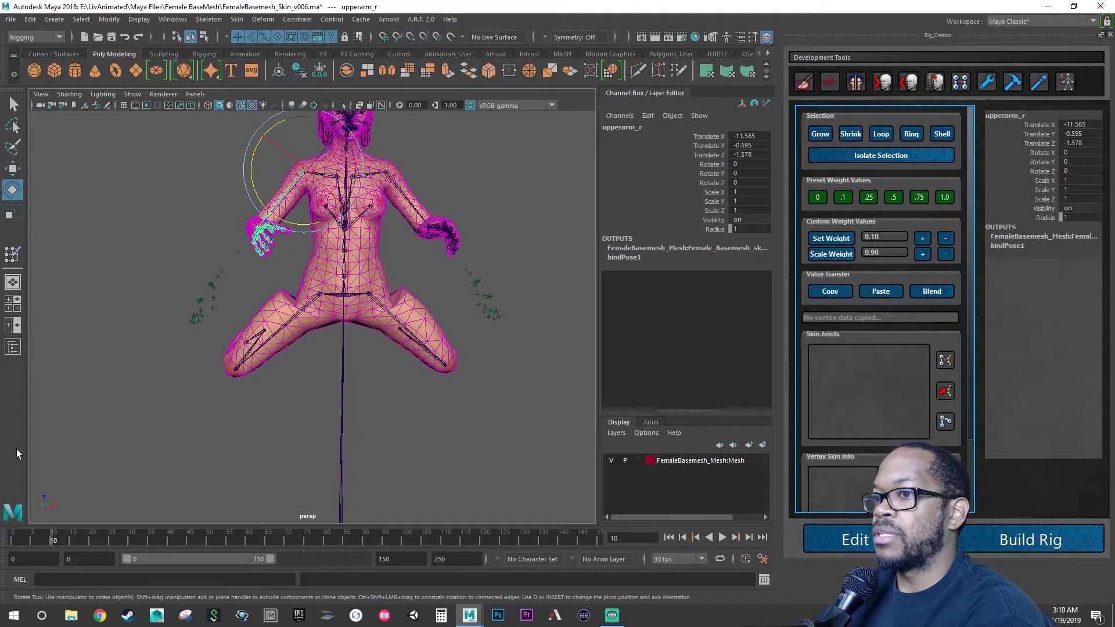
# - Key upperarm_l at frame 0 and raise the arms at frame 10
pyautogui.click(5, 537)
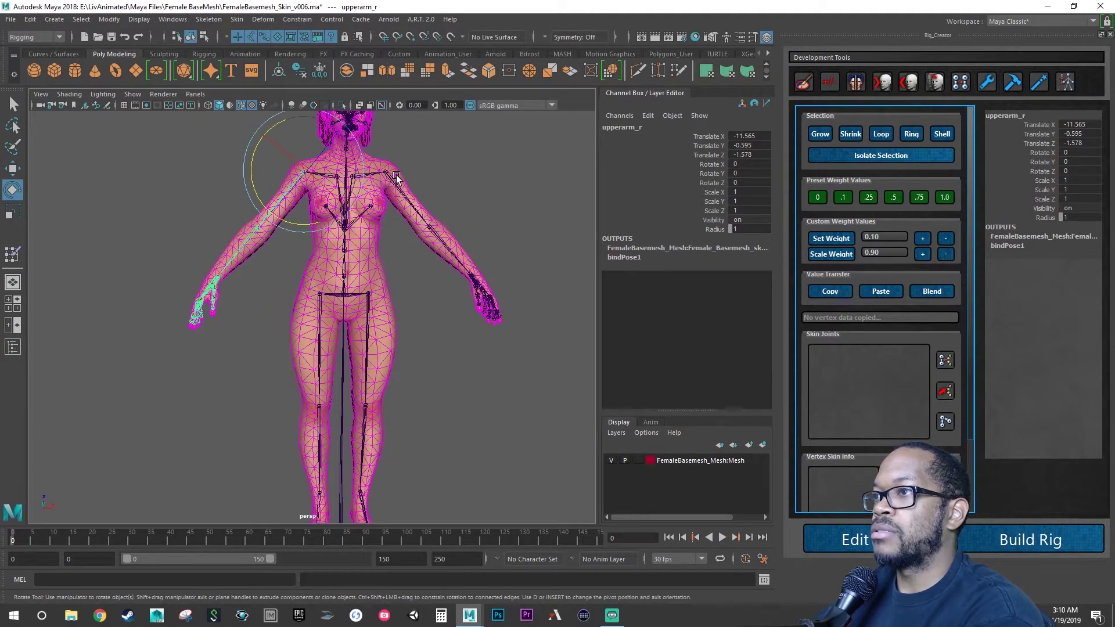
pyautogui.click(395, 189)
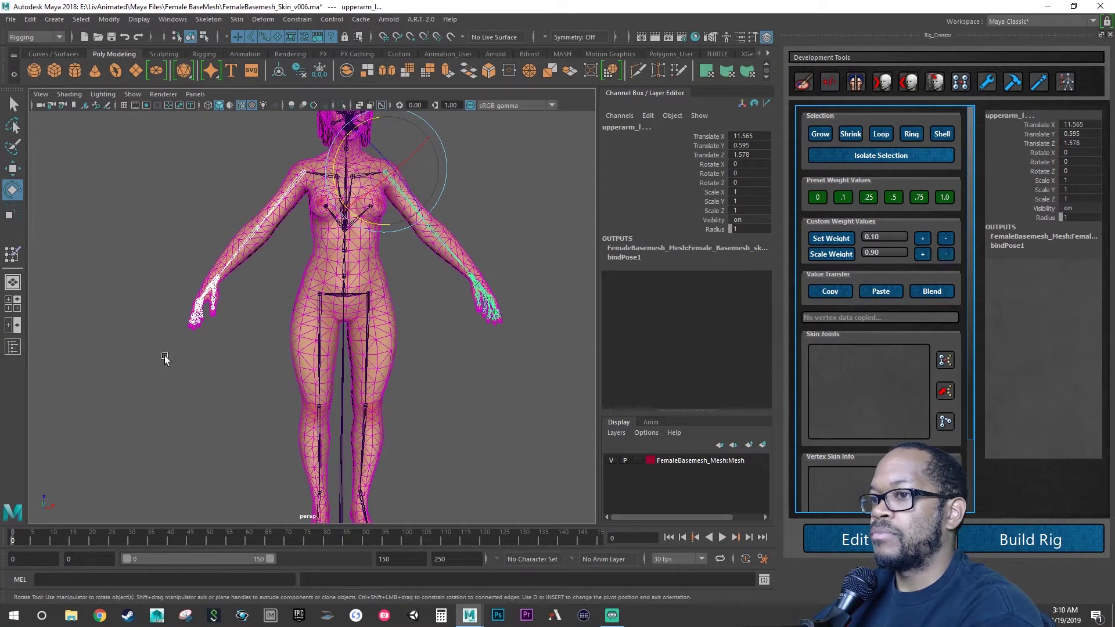
pyautogui.press('s')
pyautogui.click(52, 538)
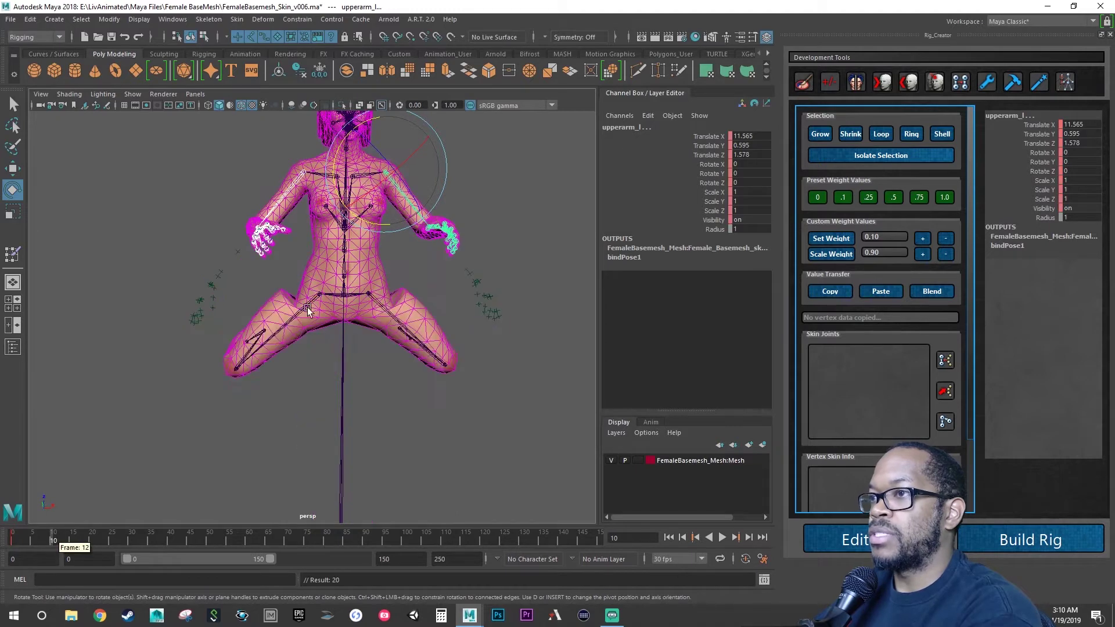
pyautogui.moveTo(365, 181); pyautogui.dragTo(323, 185)
# - Play back the animation to check deformation and return to frame 10
pyautogui.keyDown('alt'); pyautogui.moveTo(366, 221); pyautogui.dragTo(360, 295, button='middle'); pyautogui.keyUp('alt')
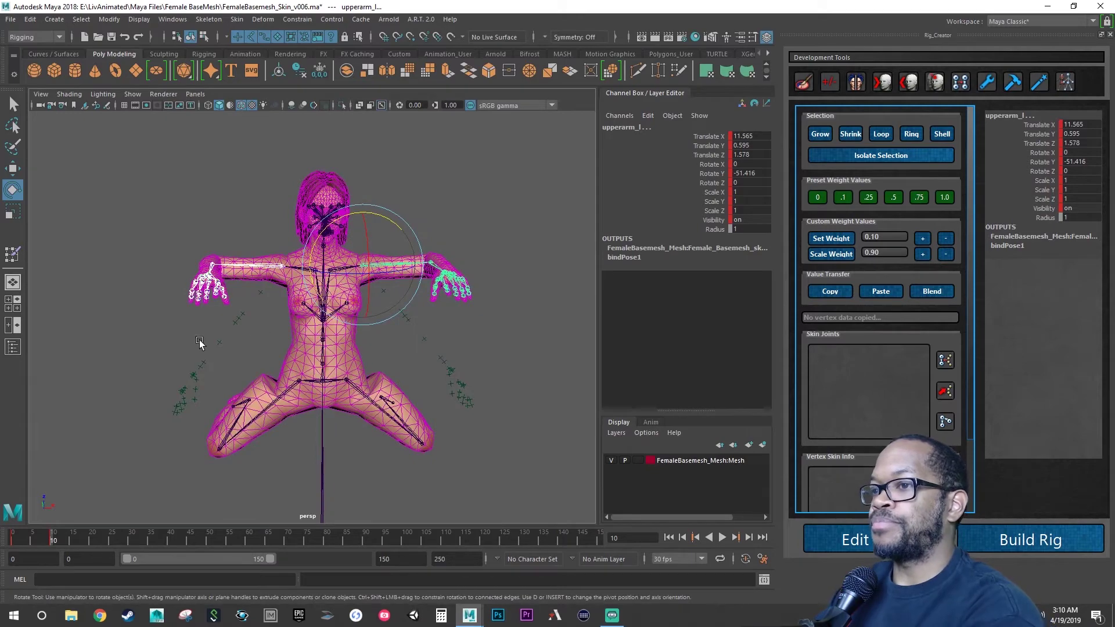
pyautogui.hotkey('alt', 'v')
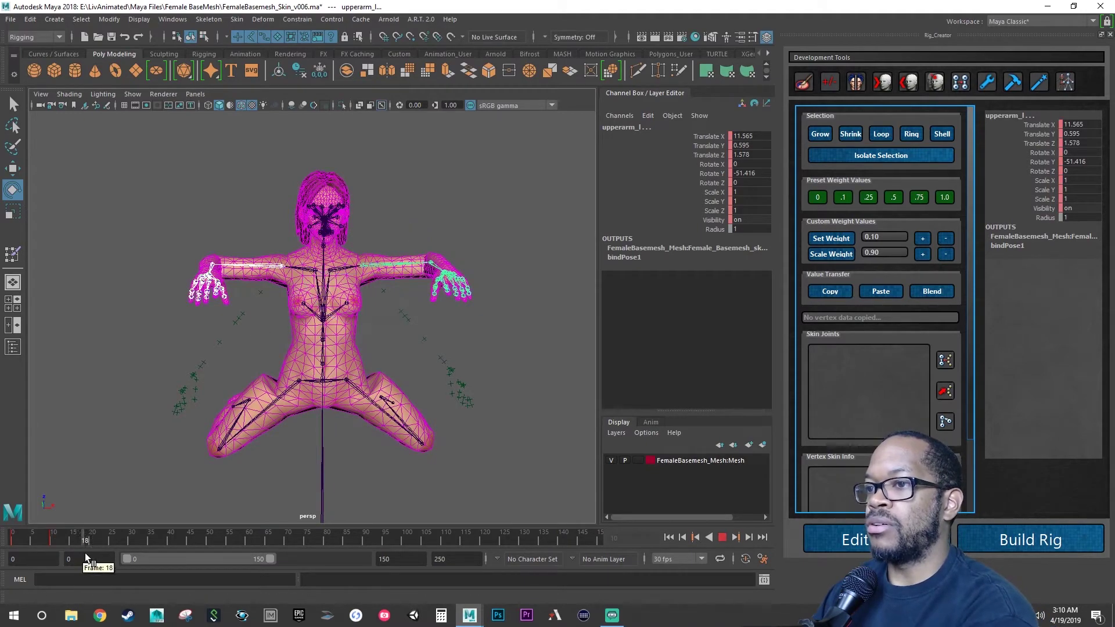
pyautogui.hotkey('alt', 'v')
pyautogui.scroll(5, 398, 294)
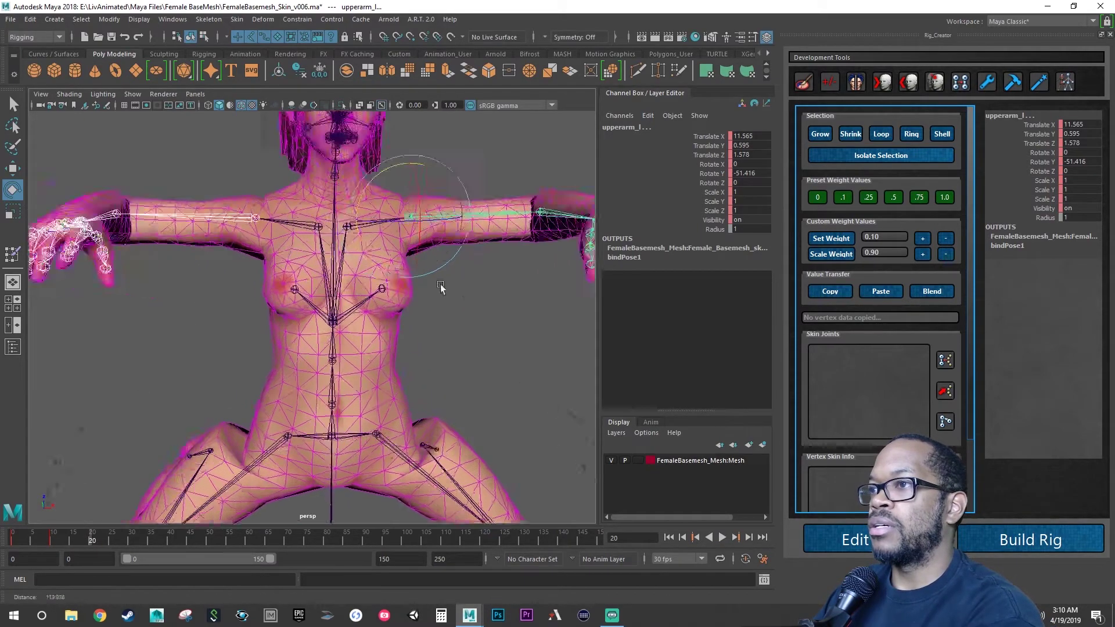
pyautogui.click(53, 535)
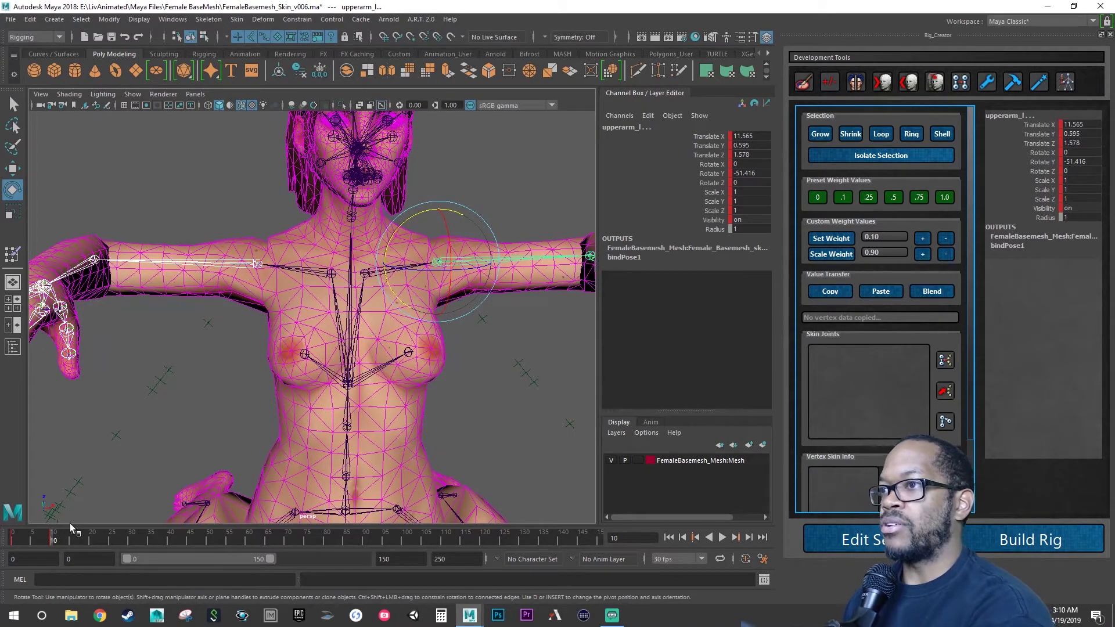
# - Key clavicle_l at frame 10, then rotate it up to -44.906 Rotate Y at frame 20
pyautogui.click(377, 269)
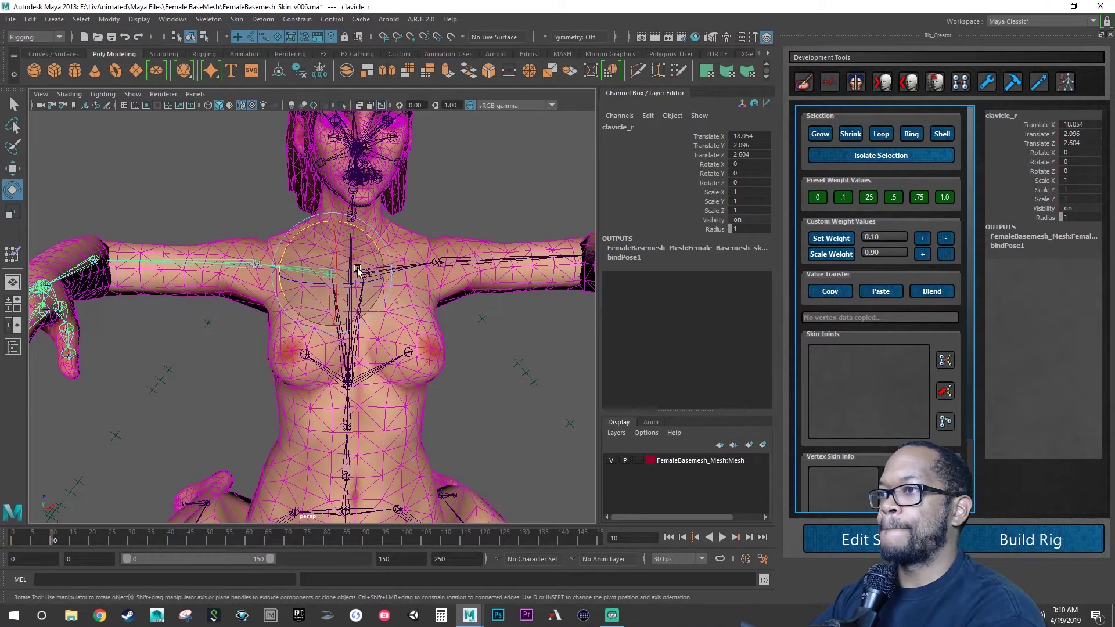
pyautogui.click(404, 266)
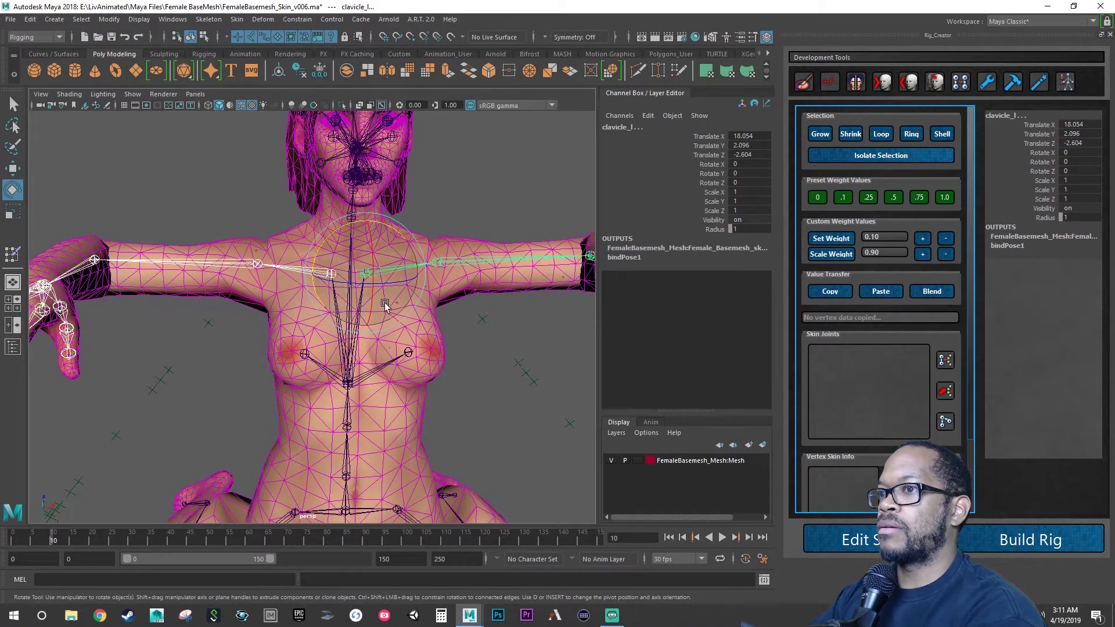
pyautogui.press('s')
pyautogui.moveTo(53, 542); pyautogui.dragTo(92, 542)
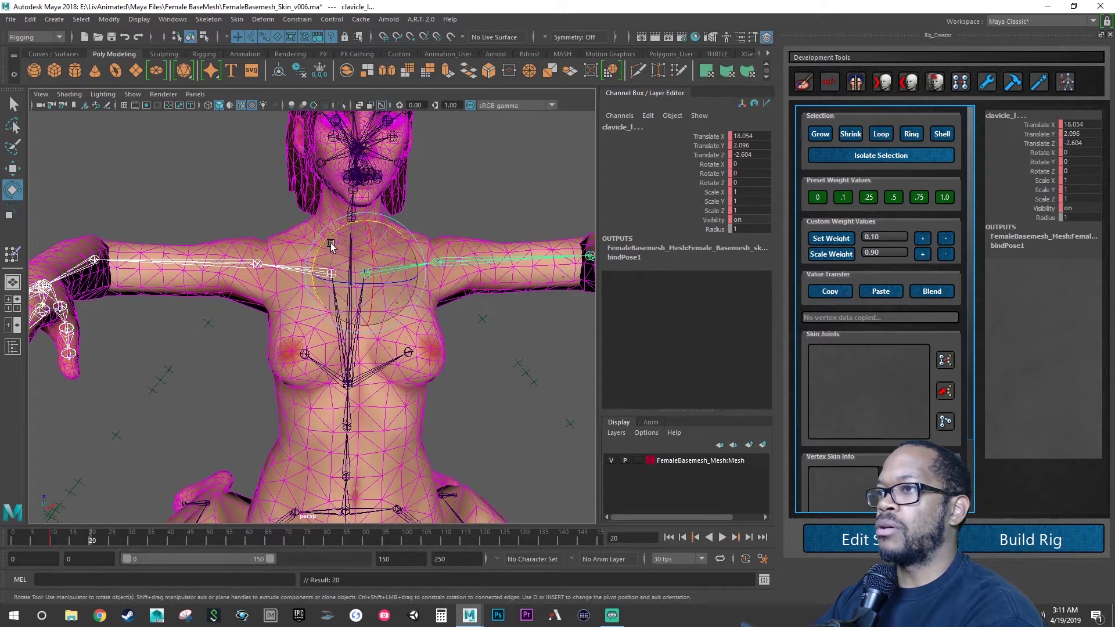
pyautogui.moveTo(326, 238); pyautogui.dragTo(309, 273)
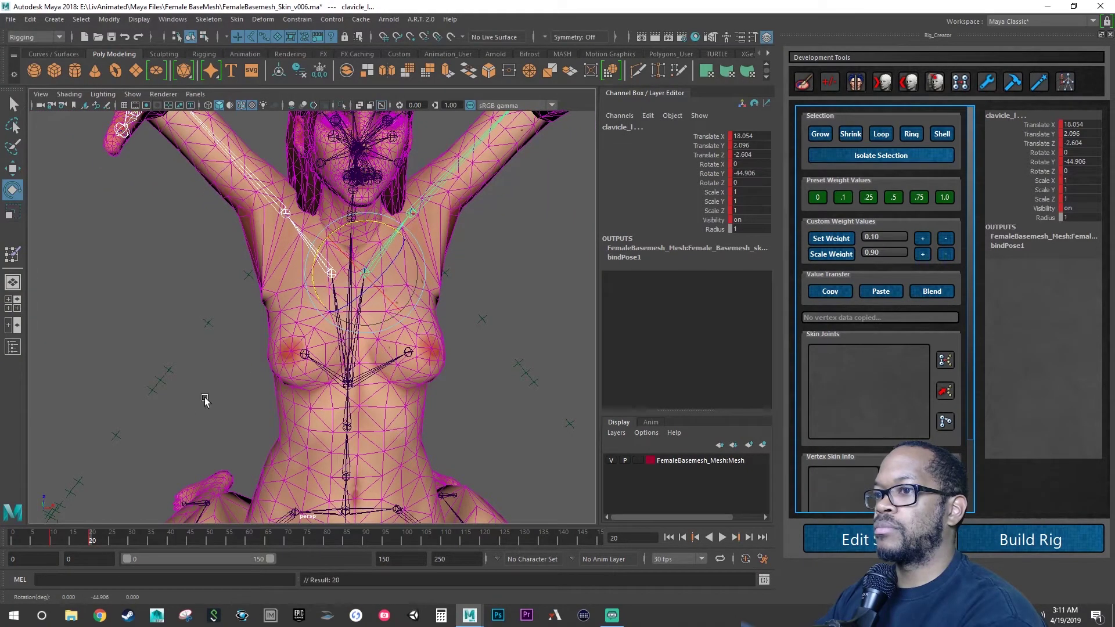
# - Lower clavicle_l back to 5.157 Rotate Y at frame 30, leveling the arm near T-pose
pyautogui.click(132, 542)
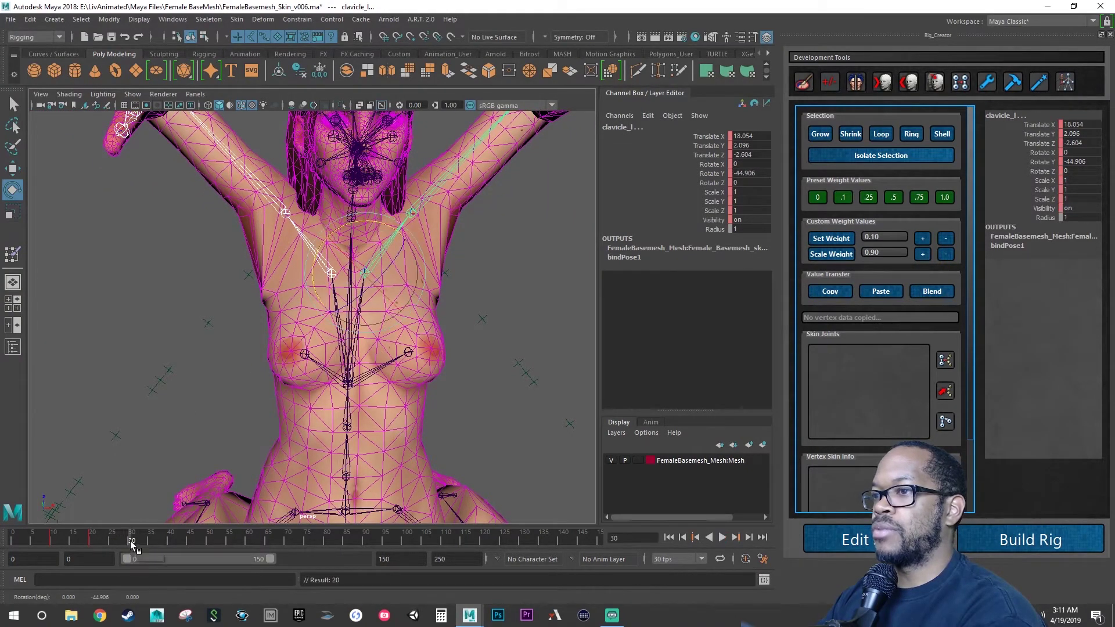
pyautogui.moveTo(381, 229); pyautogui.dragTo(408, 271)
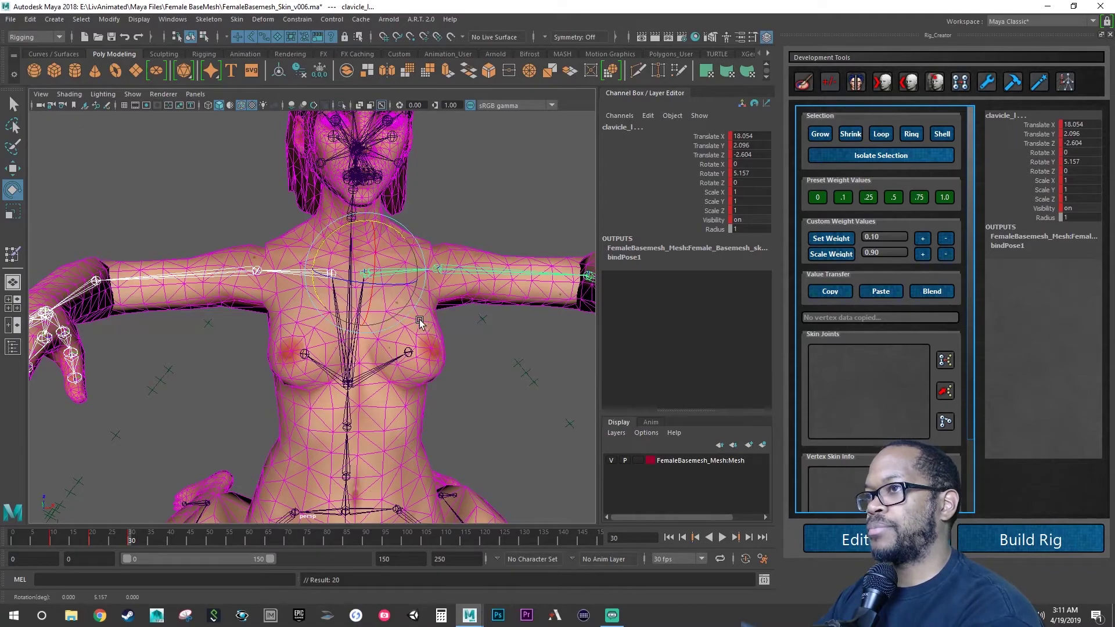
pyautogui.keyDown('alt'); pyautogui.moveTo(419, 321); pyautogui.dragTo(436, 286); pyautogui.keyUp('alt')
pyautogui.keyDown('alt'); pyautogui.moveTo(435, 286); pyautogui.dragTo(430, 291, button='right'); pyautogui.keyUp('alt')
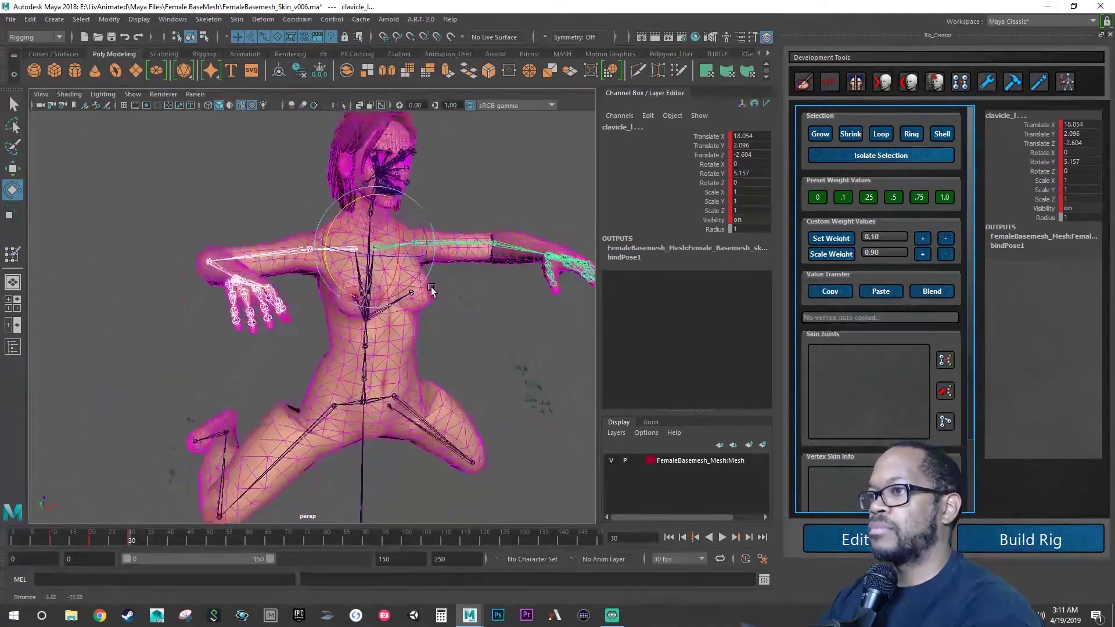
pyautogui.keyDown('alt'); pyautogui.moveTo(431, 290); pyautogui.dragTo(500, 309); pyautogui.keyUp('alt')
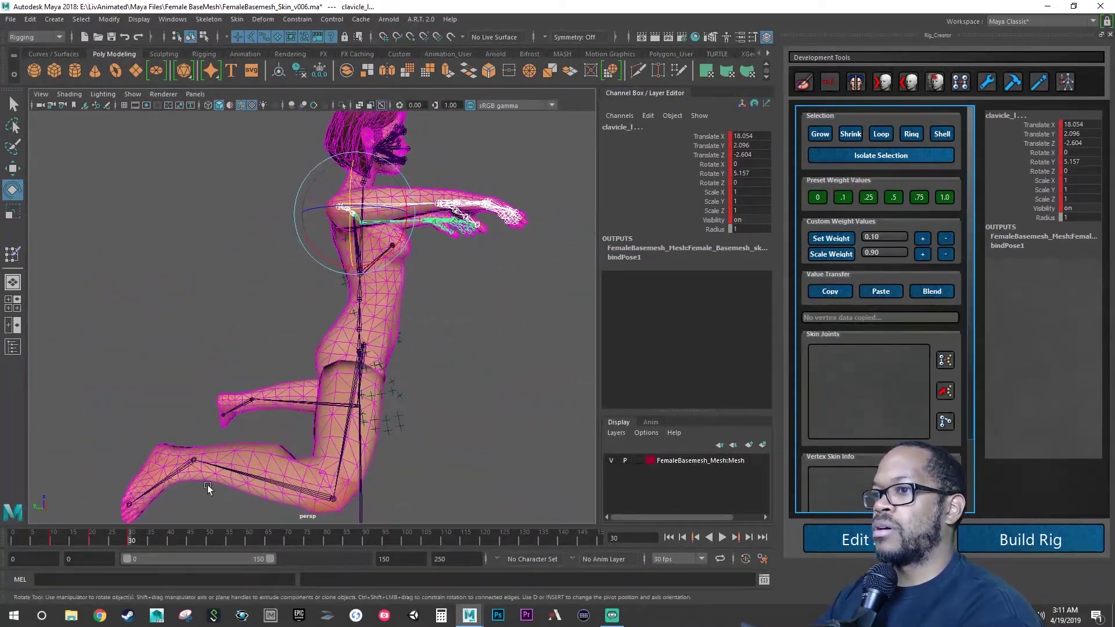
# - Select spine_03 and key its upright rest pose at frame 30
pyautogui.click(360, 327)
pyautogui.keyDown('alt'); pyautogui.moveTo(385, 324); pyautogui.dragTo(401, 316); pyautogui.keyUp('alt')
pyautogui.keyDown('alt'); pyautogui.moveTo(400, 317); pyautogui.dragTo(474, 299, button='right'); pyautogui.keyUp('alt')
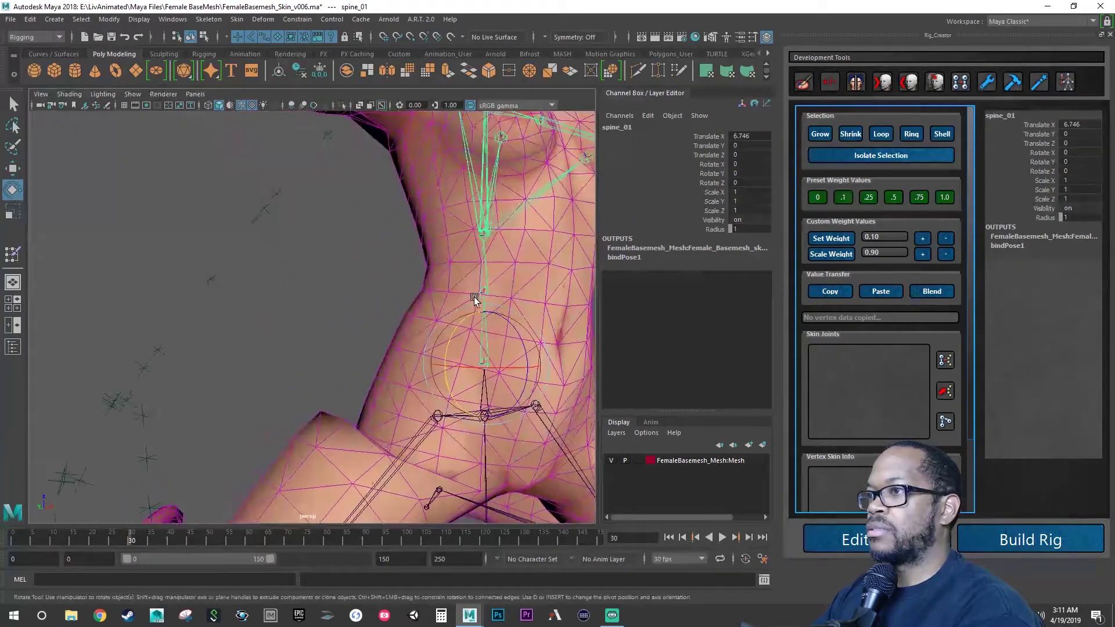
pyautogui.keyDown('alt'); pyautogui.moveTo(474, 298); pyautogui.dragTo(428, 304); pyautogui.keyUp('alt')
pyautogui.click(419, 303)
pyautogui.keyDown('alt'); pyautogui.moveTo(437, 287); pyautogui.dragTo(372, 219, button='right'); pyautogui.keyUp('alt')
pyautogui.keyDown('alt'); pyautogui.moveTo(372, 218); pyautogui.dragTo(388, 217); pyautogui.keyUp('alt')
pyautogui.click(390, 216)
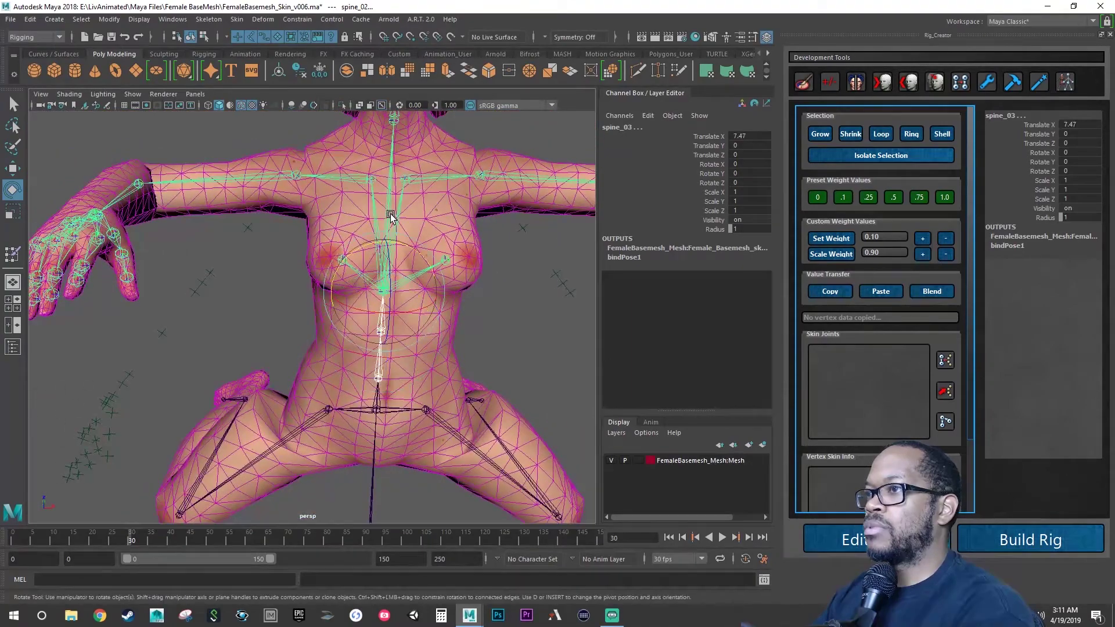
pyautogui.keyDown('alt'); pyautogui.moveTo(350, 253); pyautogui.dragTo(397, 277); pyautogui.keyUp('alt')
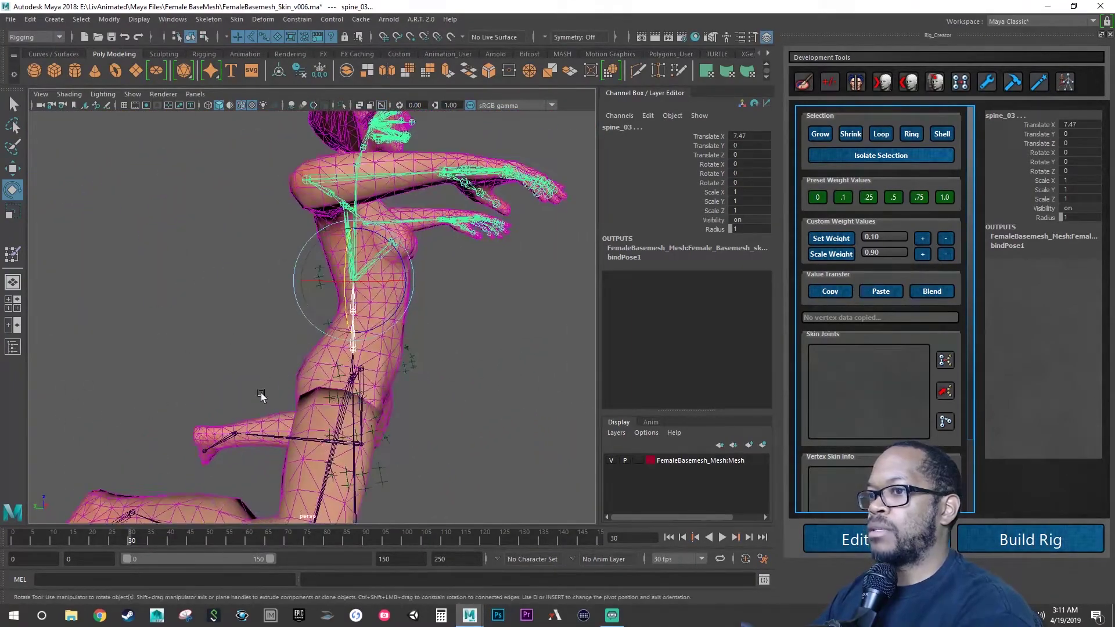
pyautogui.press('s')
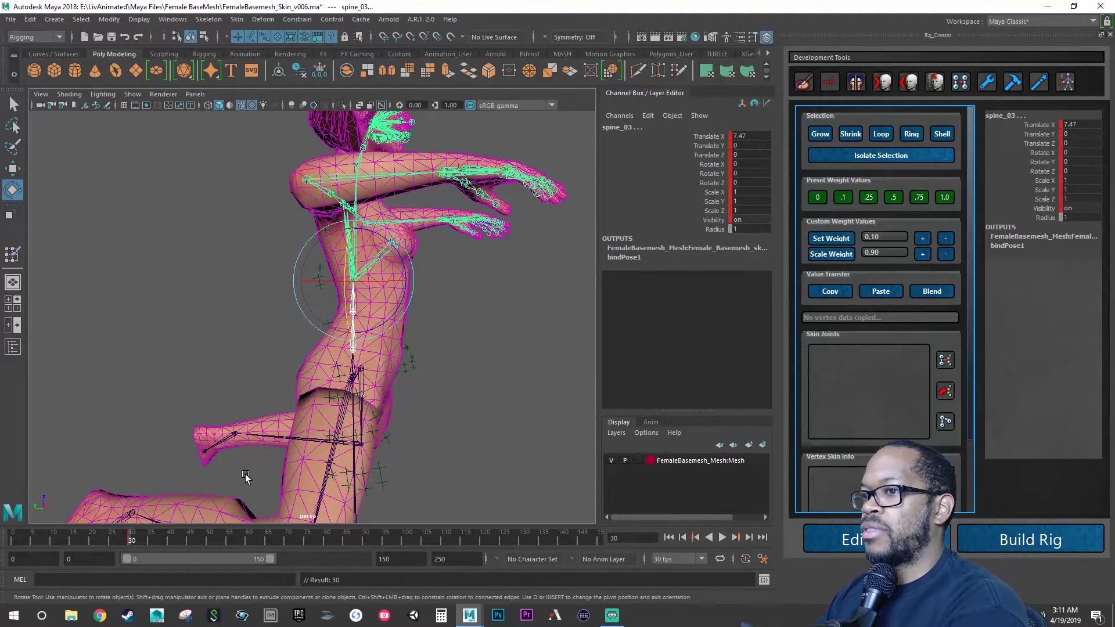
# - Arch the upper body back at frame 40 and ease the bend at frame 50
pyautogui.click(168, 541)
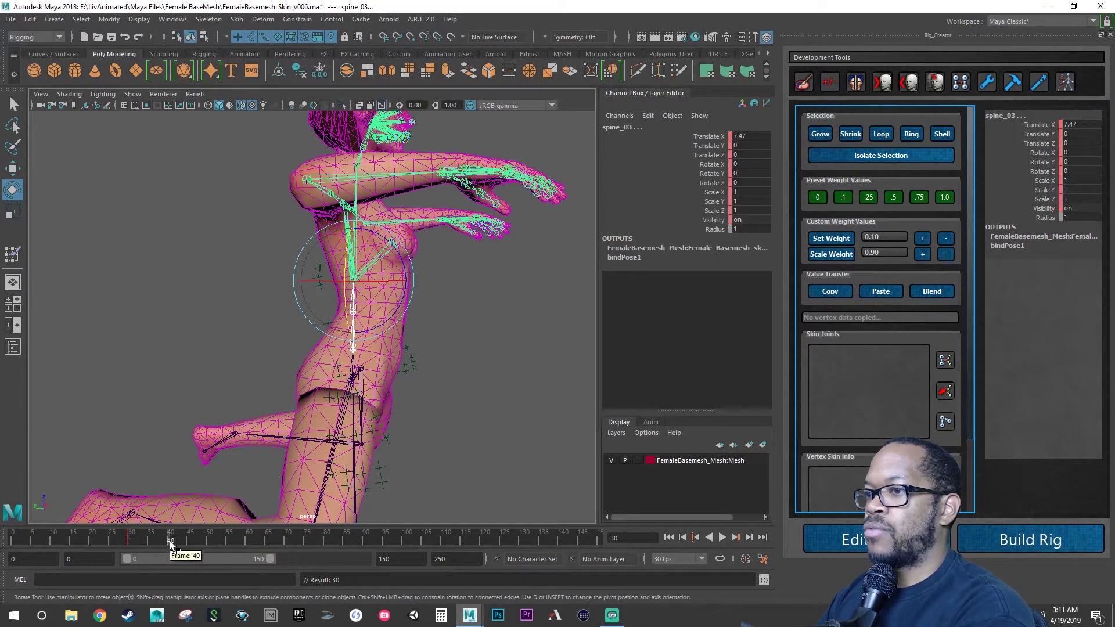
pyautogui.moveTo(403, 255); pyautogui.dragTo(367, 210)
pyautogui.moveTo(416, 324)
pyautogui.keyDown('alt'); pyautogui.mouseDown()
pyautogui.moveTo(428, 319)
pyautogui.moveTo(406, 314)
pyautogui.mouseUp(); pyautogui.keyUp('alt')
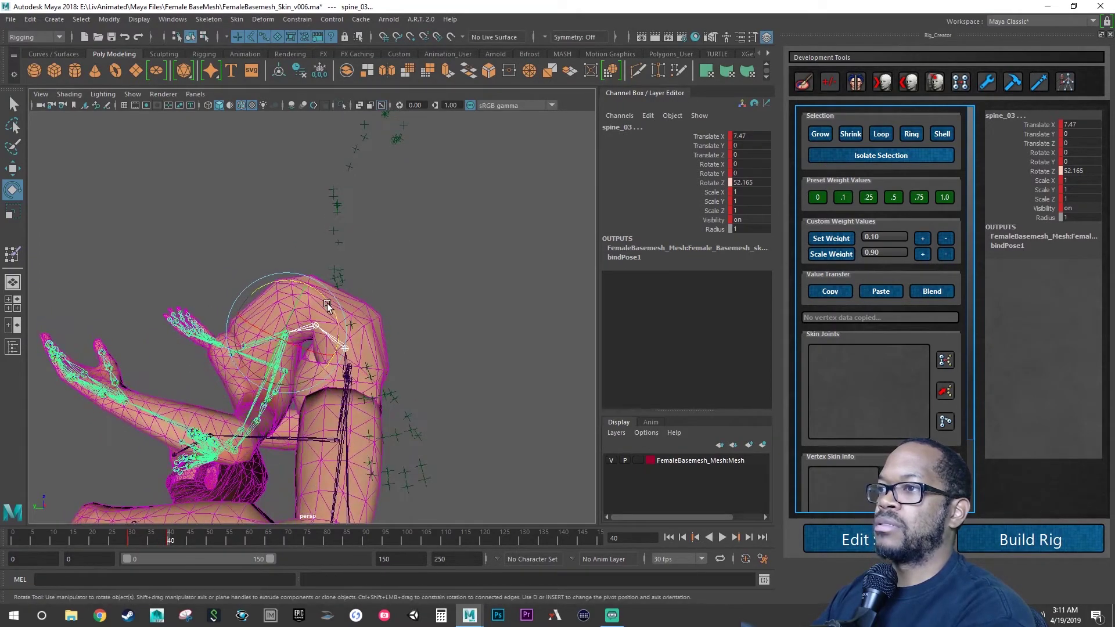
pyautogui.moveTo(327, 306); pyautogui.dragTo(318, 348)
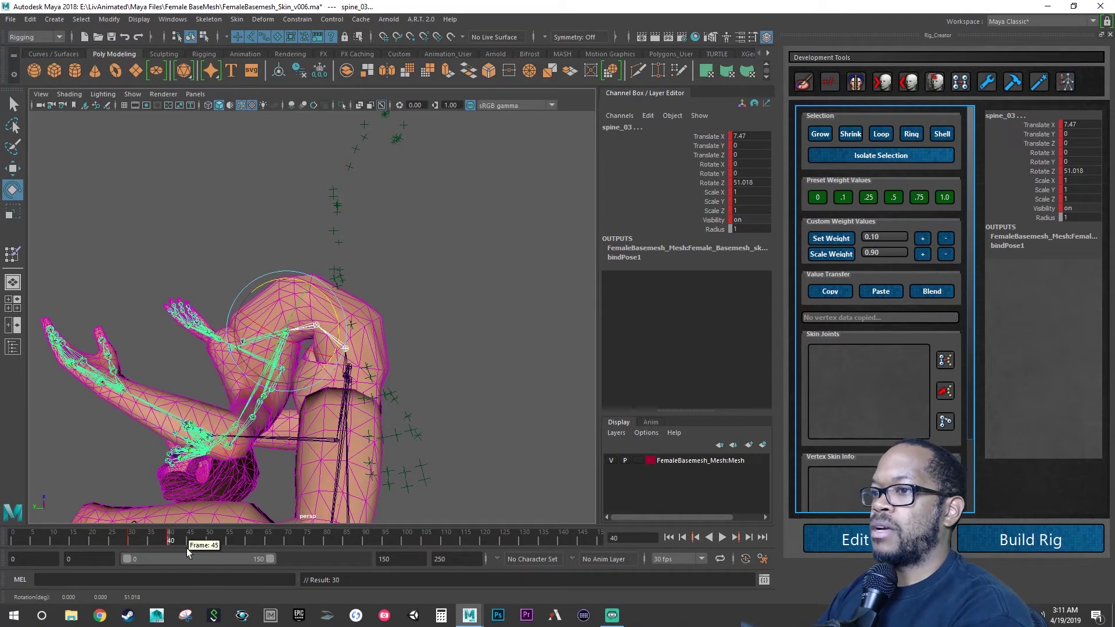
pyautogui.moveTo(169, 541); pyautogui.dragTo(206, 550)
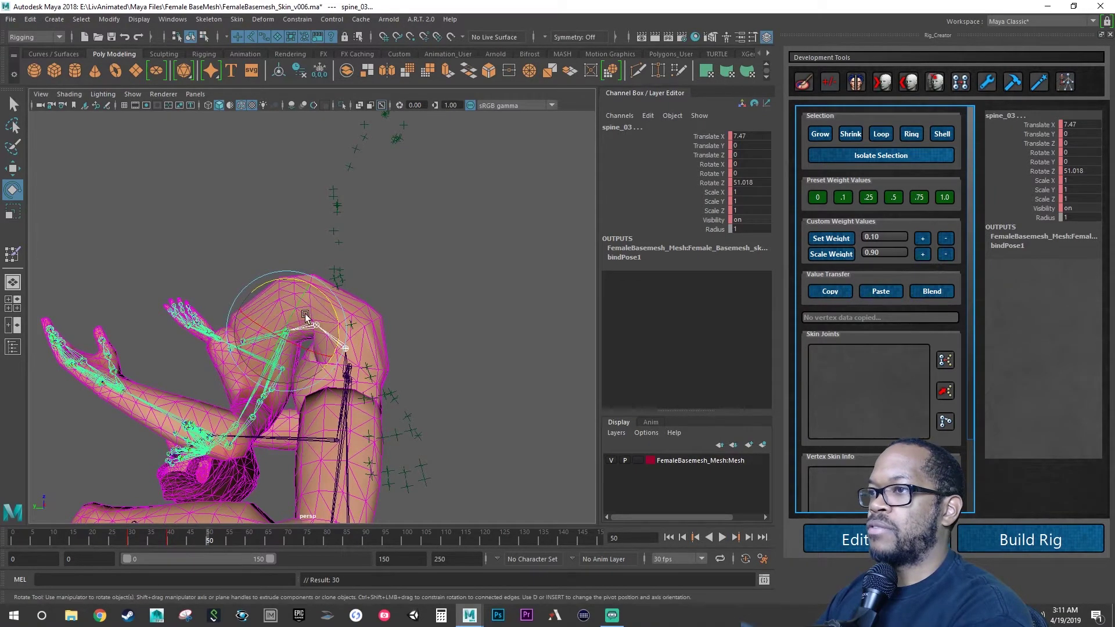
pyautogui.moveTo(325, 343); pyautogui.dragTo(297, 348)
# - Fold the torso forward to Rotate Z -44.926 at frame 60 and scrub back to review
pyautogui.click(250, 540)
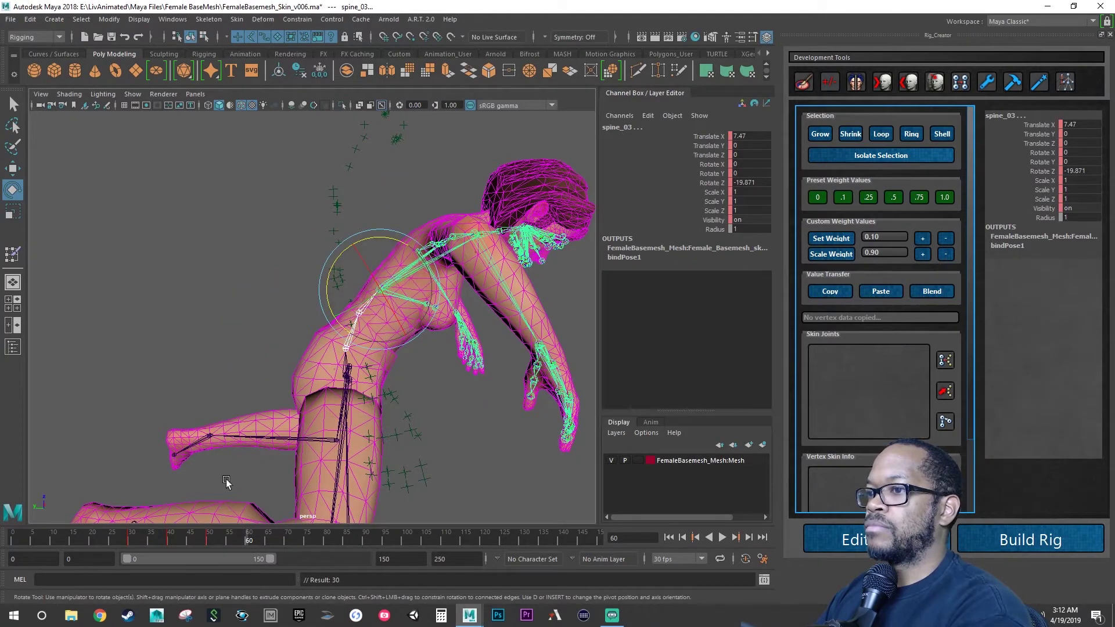
pyautogui.hotkey('alt', 'v')
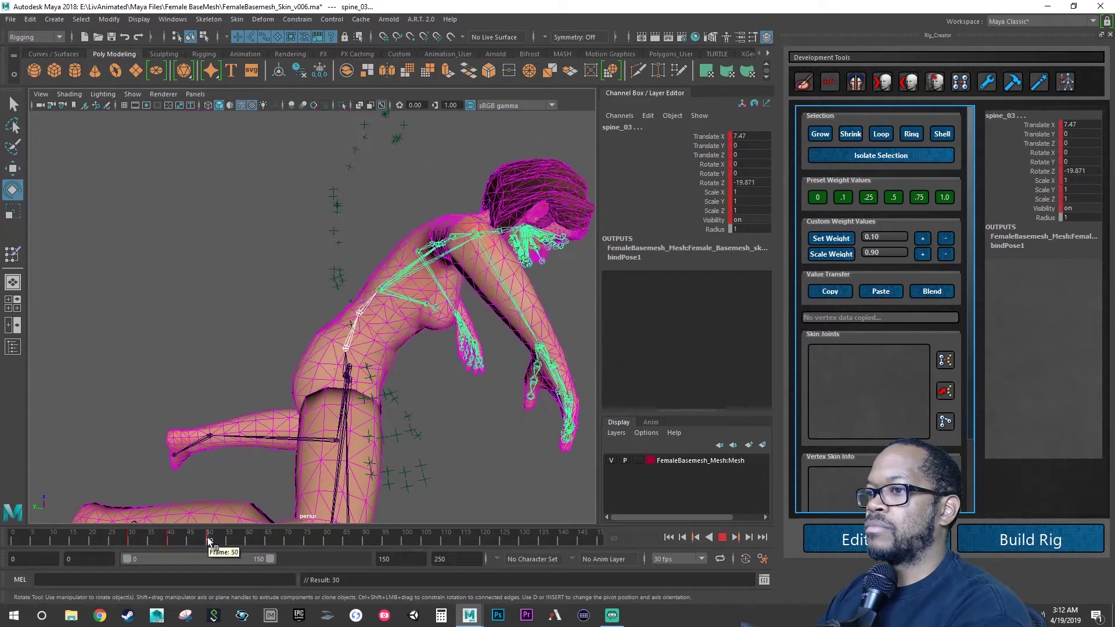
pyautogui.click(246, 548)
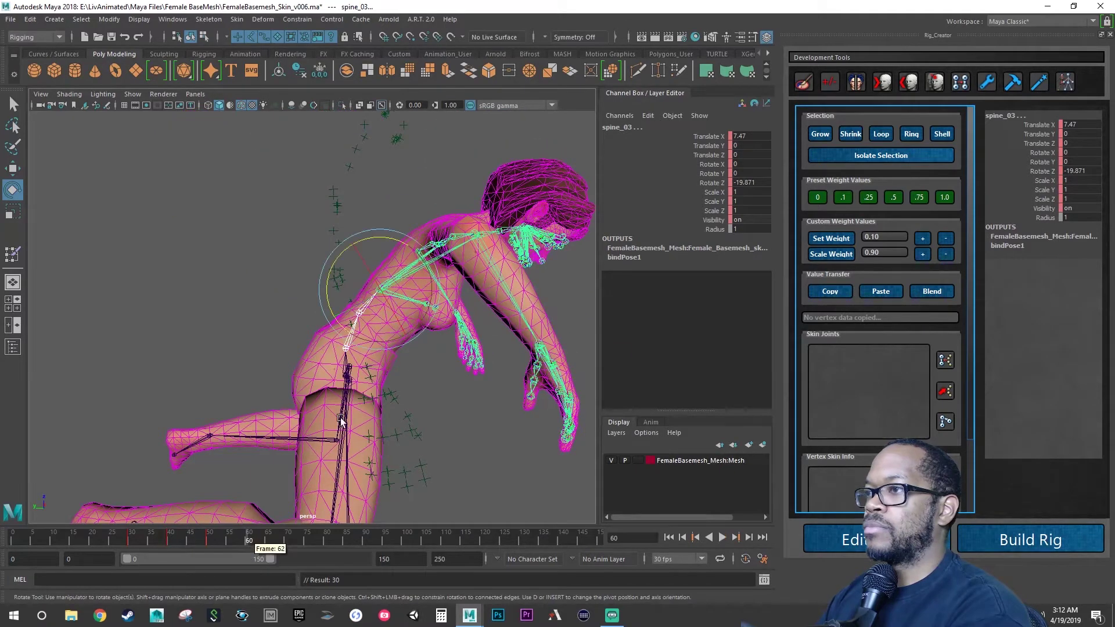
pyautogui.moveTo(388, 241); pyautogui.dragTo(406, 252)
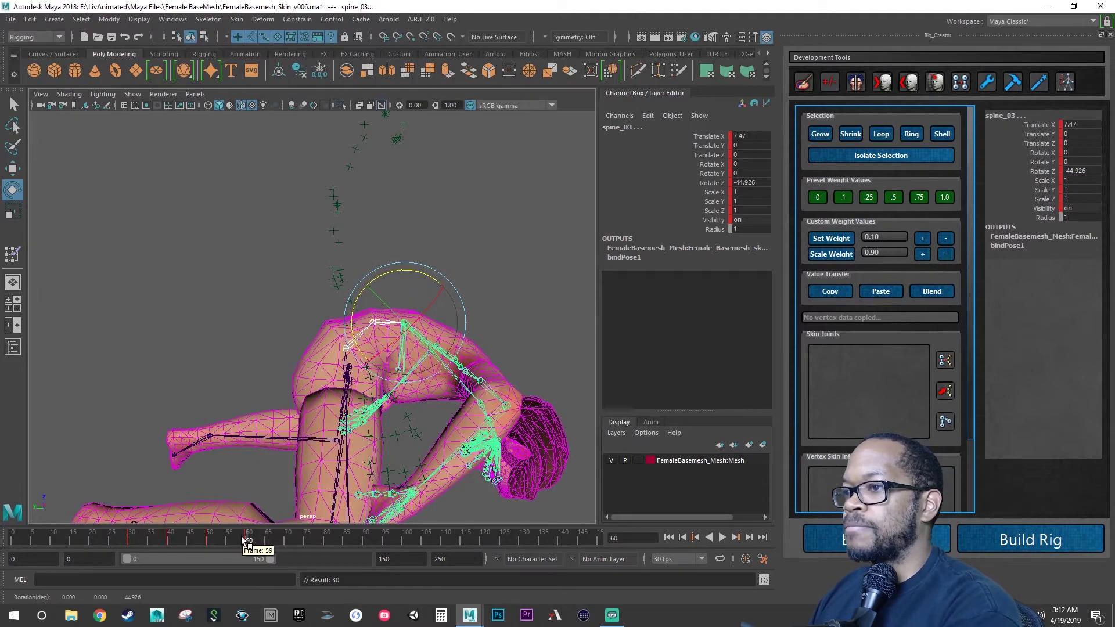
pyautogui.moveTo(241, 540); pyautogui.dragTo(129, 546)
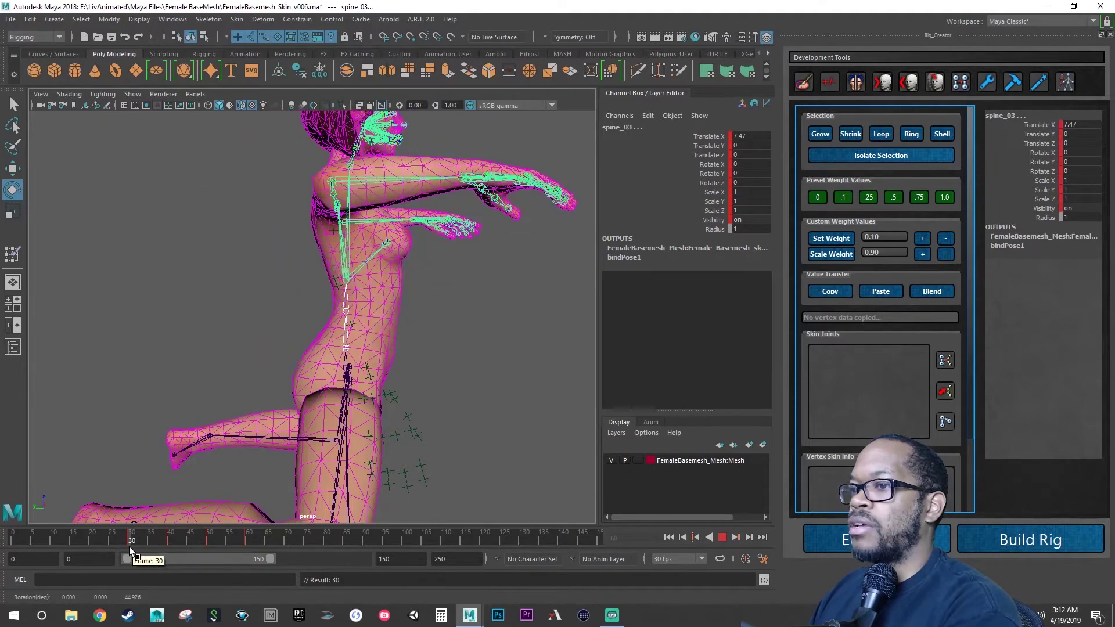
# - Copy spine_03's frame-30 key and paste it at frame 70, returning Rotate Z to 0
pyautogui.rightClick(129, 545)
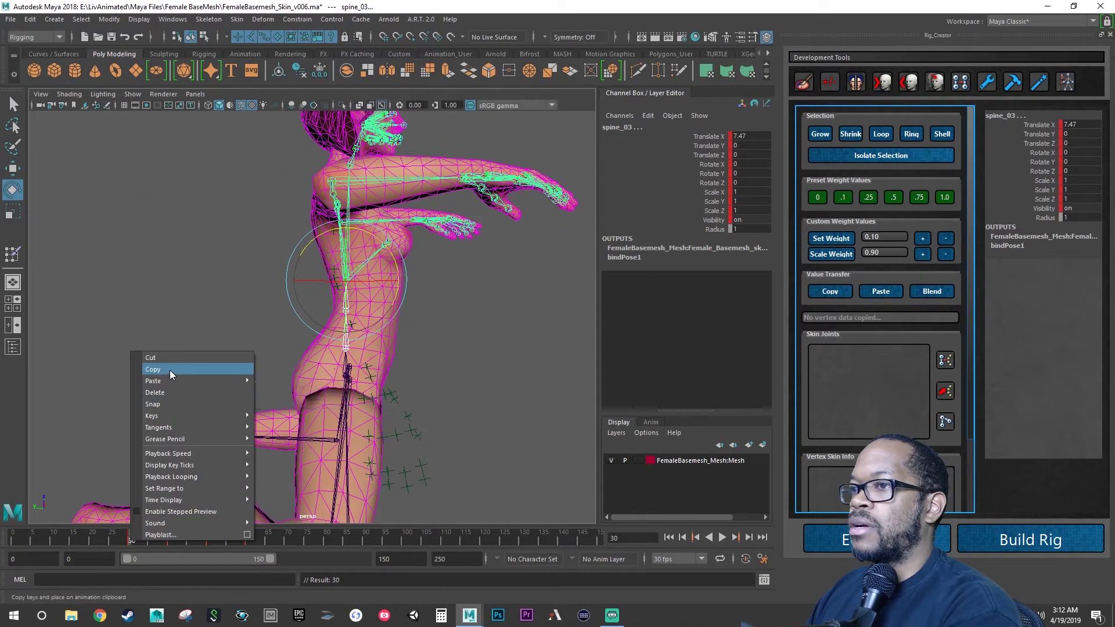
pyautogui.click(170, 371)
pyautogui.click(289, 542)
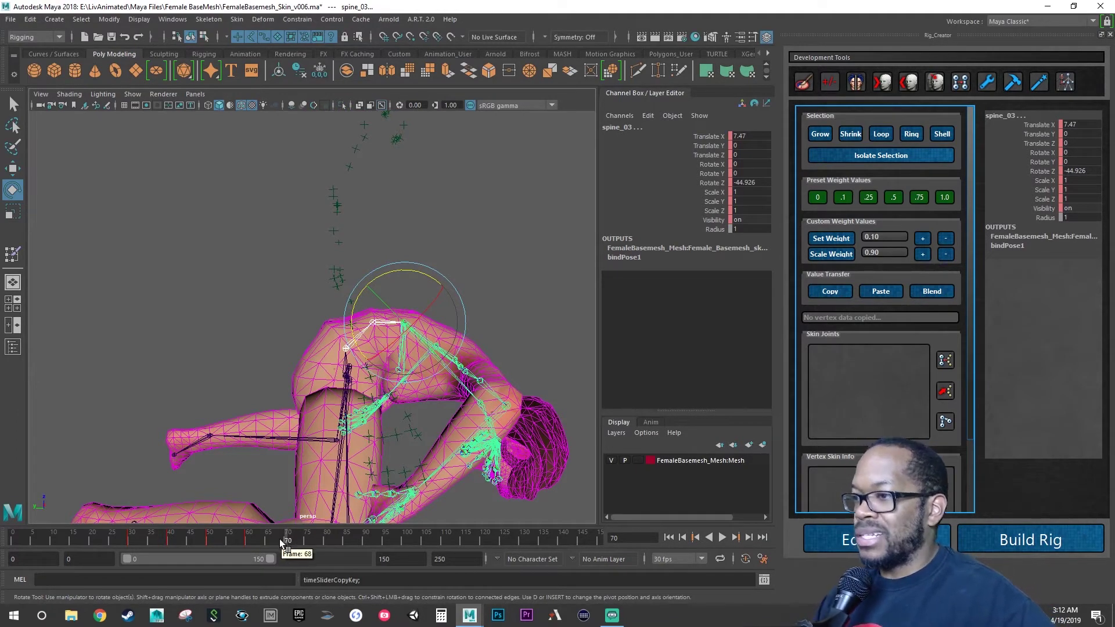
pyautogui.rightClick(288, 543)
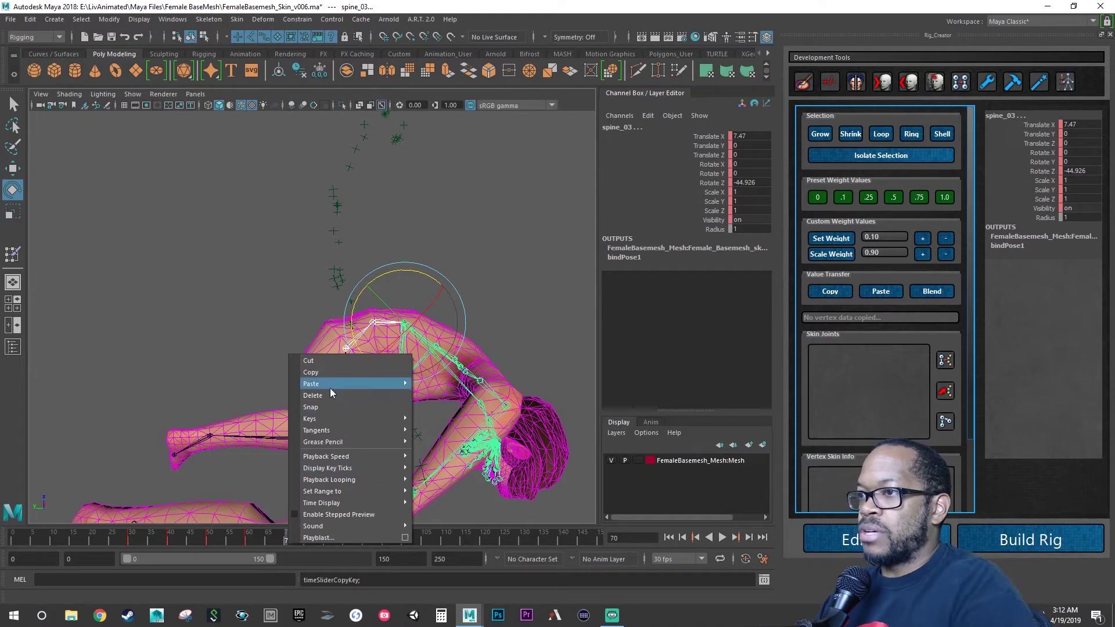
pyautogui.moveTo(330, 386)
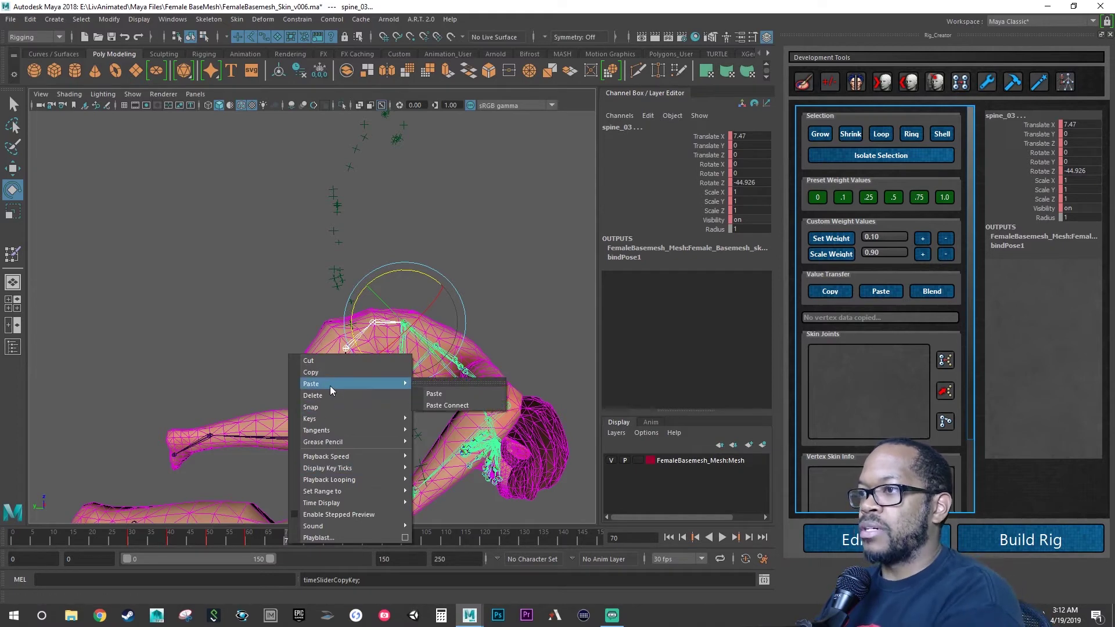
pyautogui.click(436, 395)
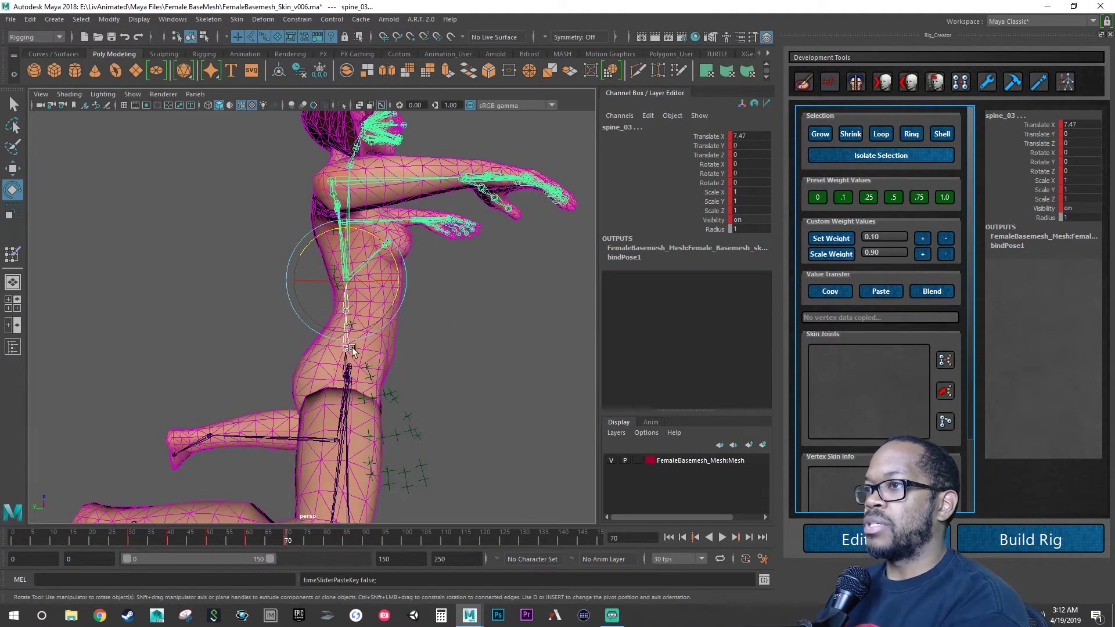
pyautogui.scroll(8, 425, 262)
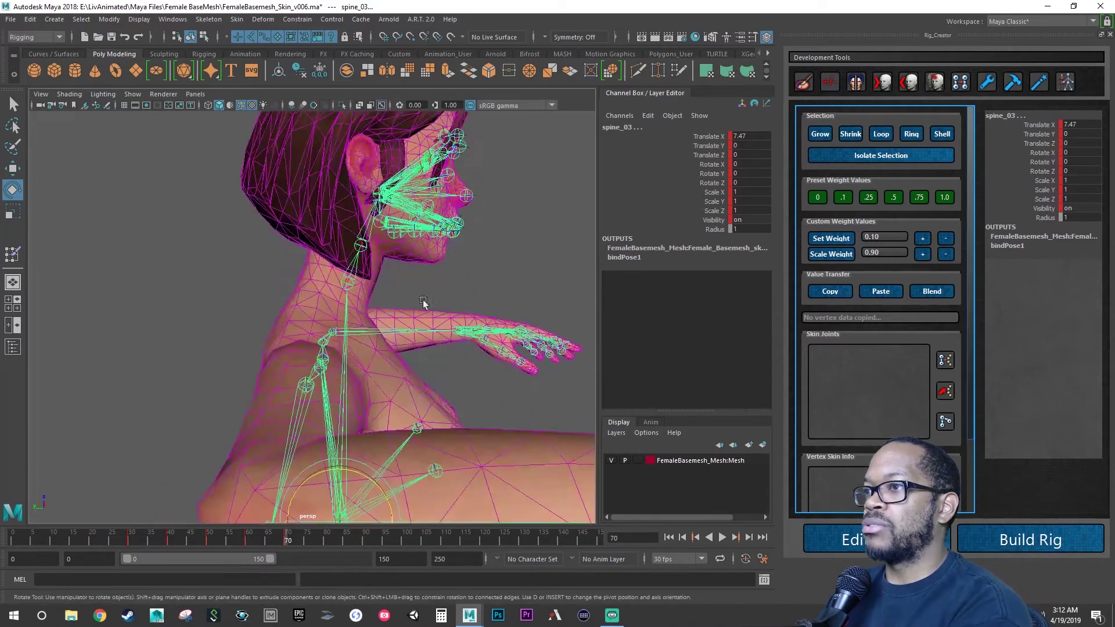
# - Select the head joint, past neck_01 and neck_02, and key it at frame 70
pyautogui.click(343, 285)
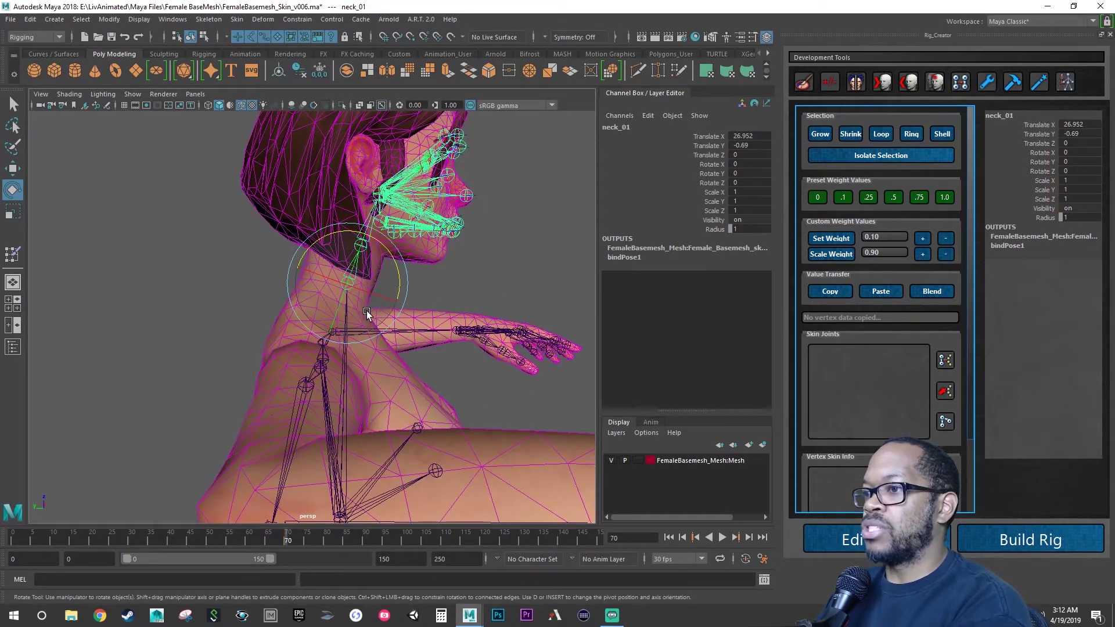
pyautogui.scroll(5, 367, 311)
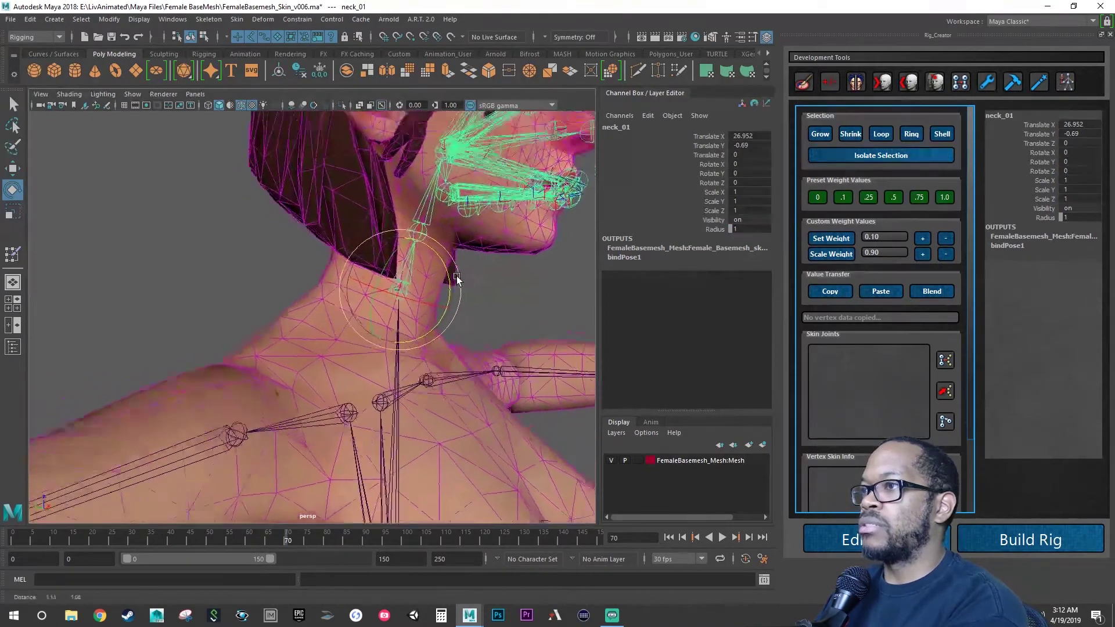
pyautogui.scroll(-3, 392, 281)
pyautogui.keyDown('alt'); pyautogui.moveTo(401, 287); pyautogui.dragTo(401, 322); pyautogui.keyUp('alt')
pyautogui.click(475, 243)
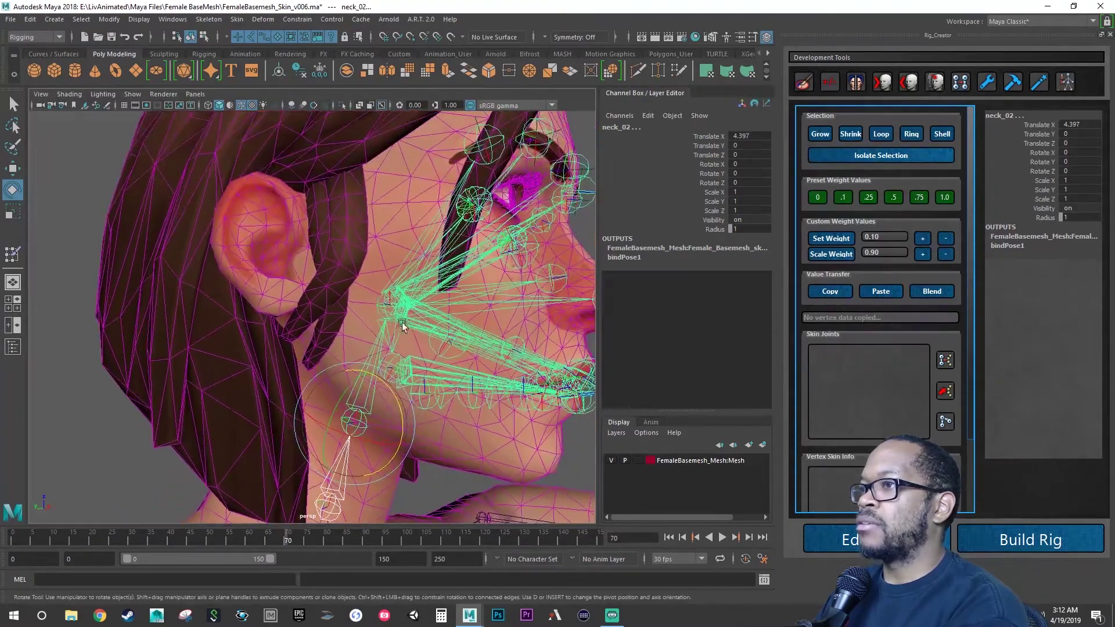
pyautogui.keyDown('alt'); pyautogui.moveTo(402, 322); pyautogui.dragTo(661, 276, button='right'); pyautogui.keyUp('alt')
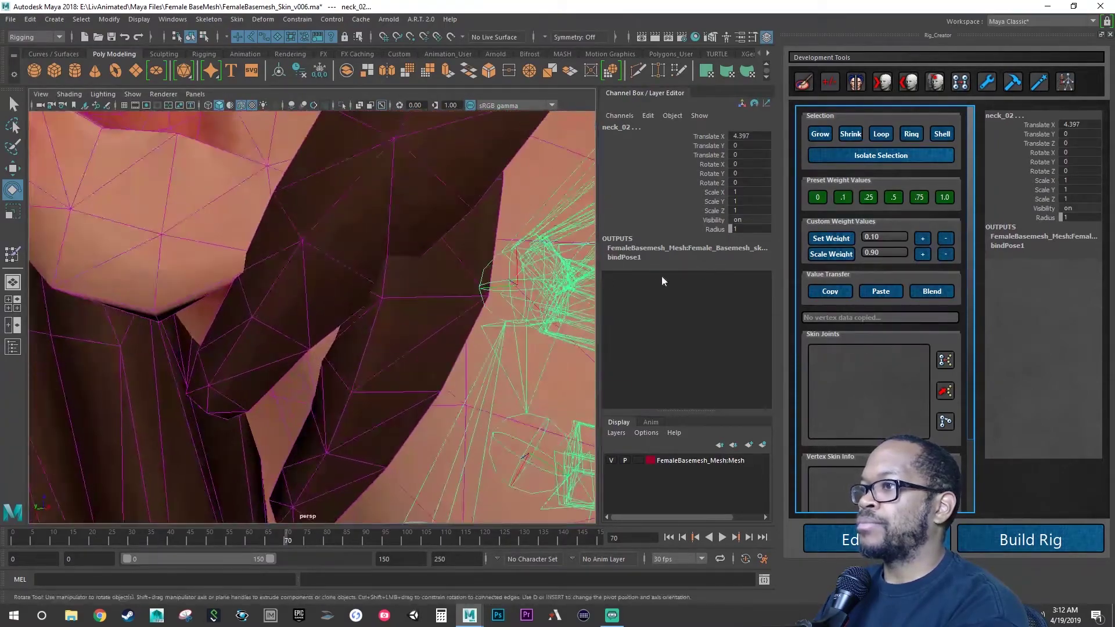
pyautogui.click(490, 311)
pyautogui.keyDown('alt'); pyautogui.moveTo(493, 312); pyautogui.dragTo(327, 238, button='right'); pyautogui.keyUp('alt')
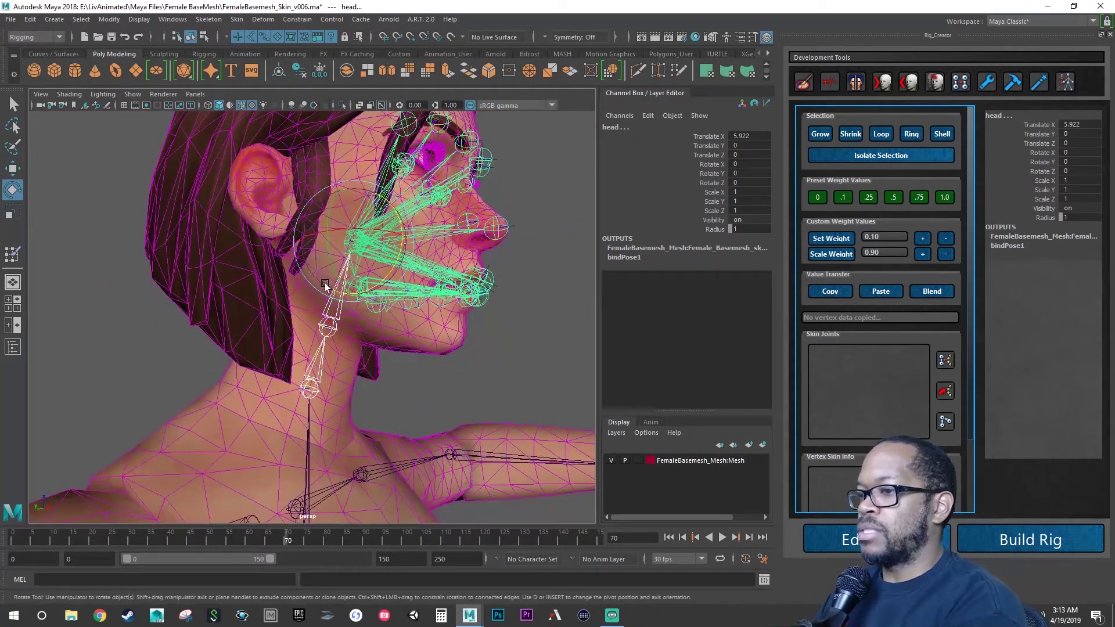
pyautogui.press('s')
# - Tilt the head forward around Z at frame 80 and play back the motion
pyautogui.moveTo(319, 541); pyautogui.dragTo(329, 540)
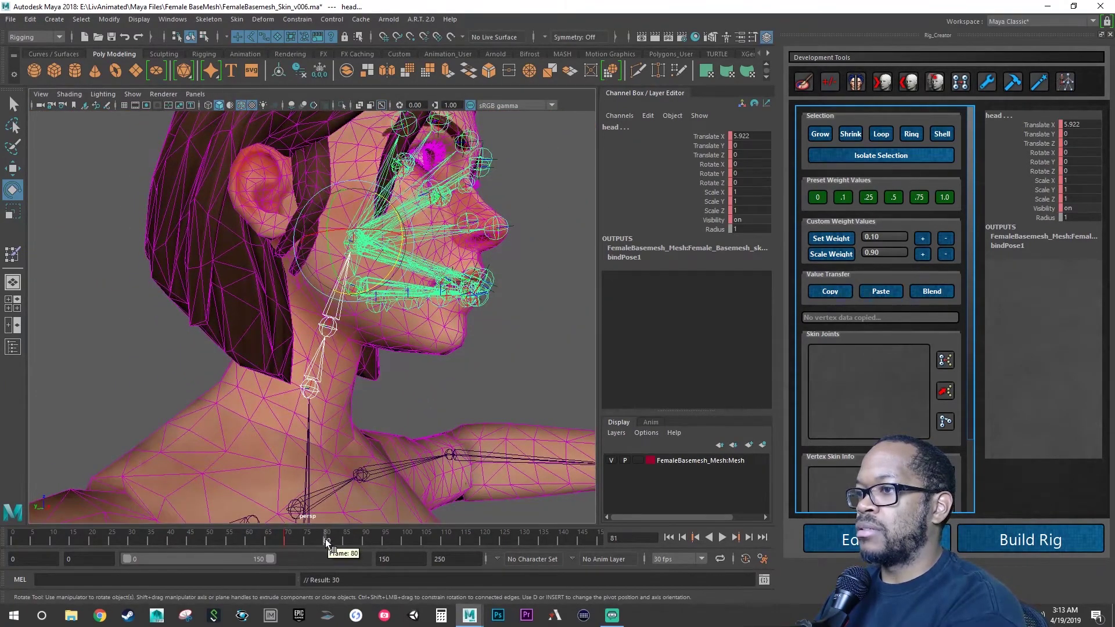
pyautogui.keyDown('alt'); pyautogui.moveTo(335, 360); pyautogui.dragTo(366, 370); pyautogui.keyUp('alt')
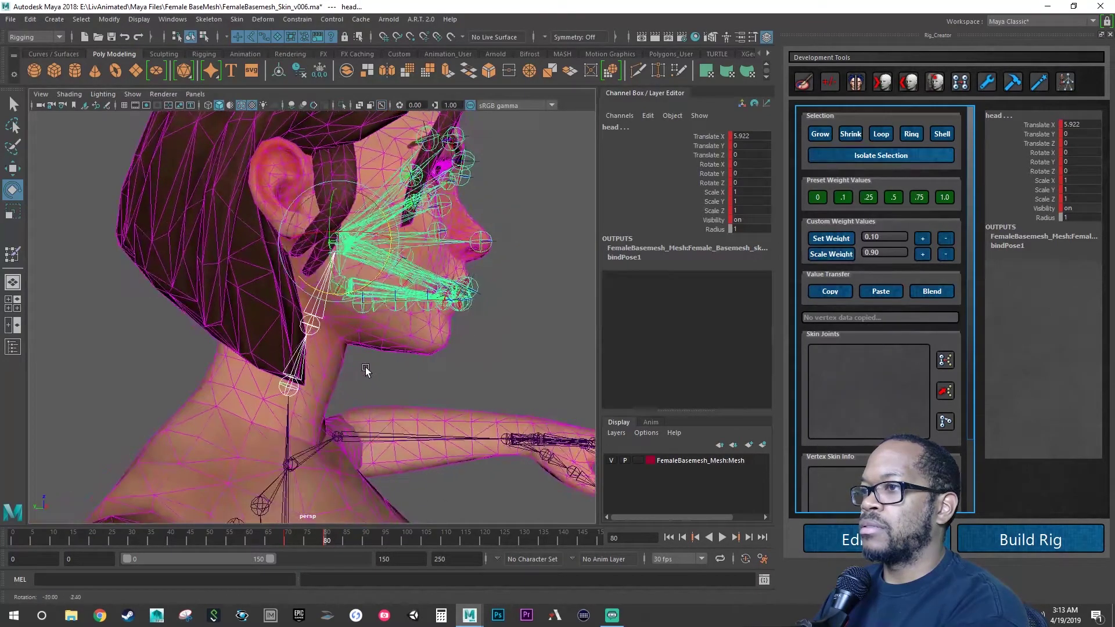
pyautogui.moveTo(393, 221); pyautogui.dragTo(357, 223)
pyautogui.hotkey('alt', 'v')
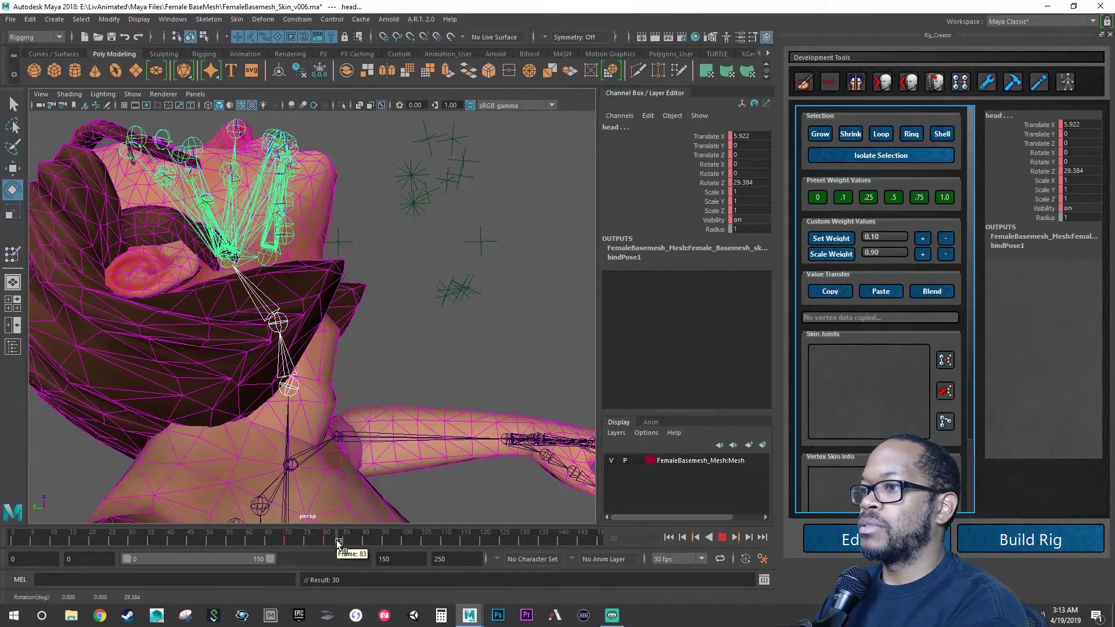
pyautogui.hotkey('alt', 'v')
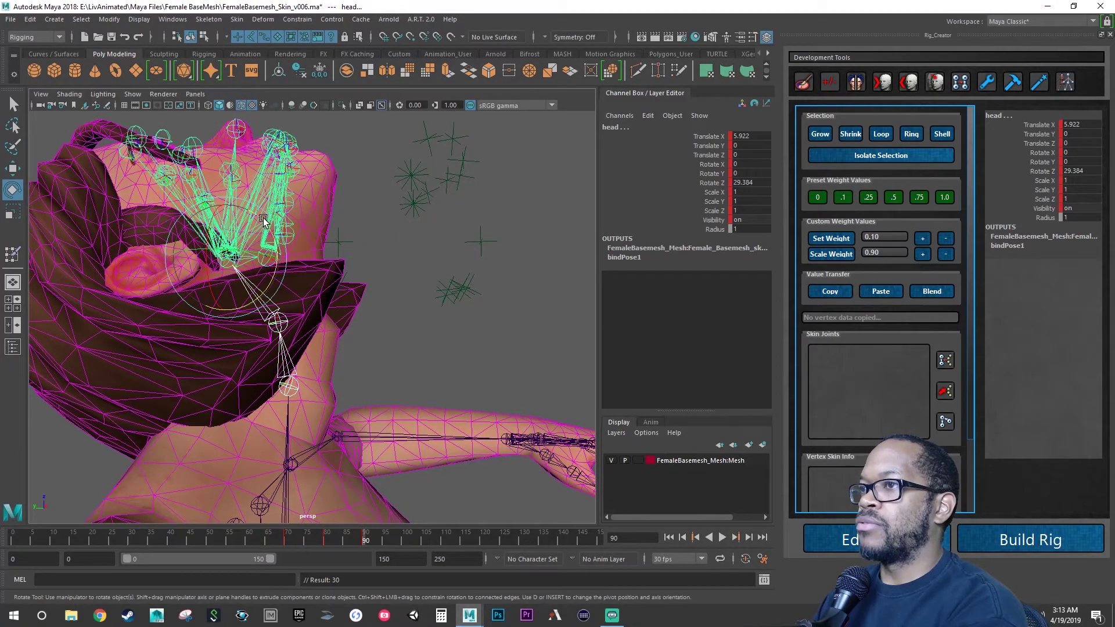
# - Tilt the head back up at frame 90, then down to Rotate Z -26.867 at frame 100
pyautogui.moveTo(263, 219); pyautogui.dragTo(350, 436)
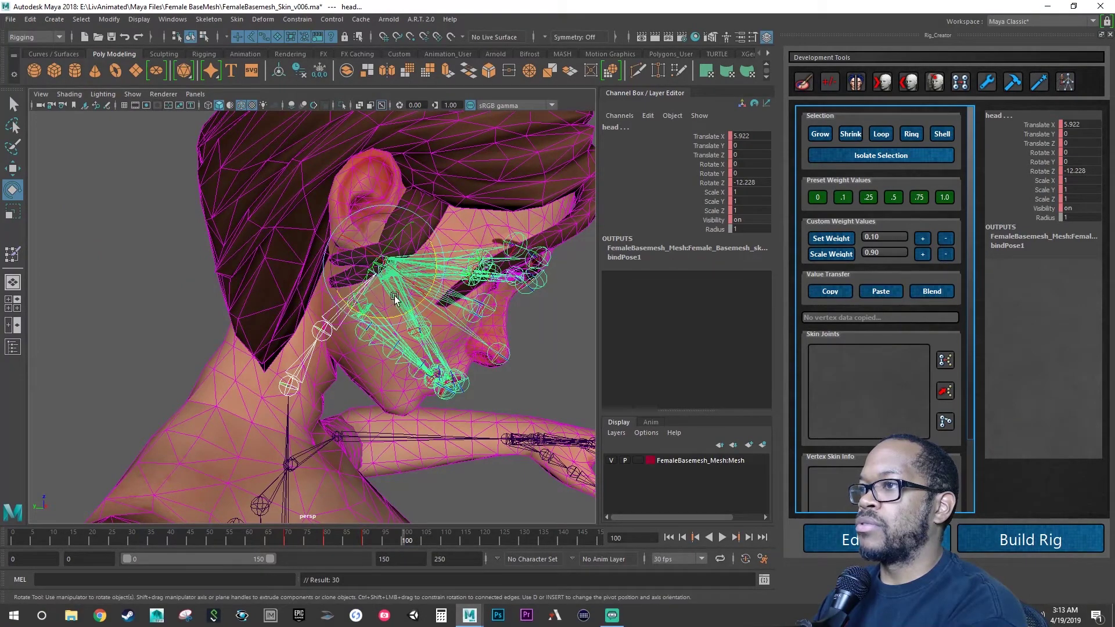
pyautogui.click(402, 542)
pyautogui.moveTo(429, 306); pyautogui.dragTo(432, 341)
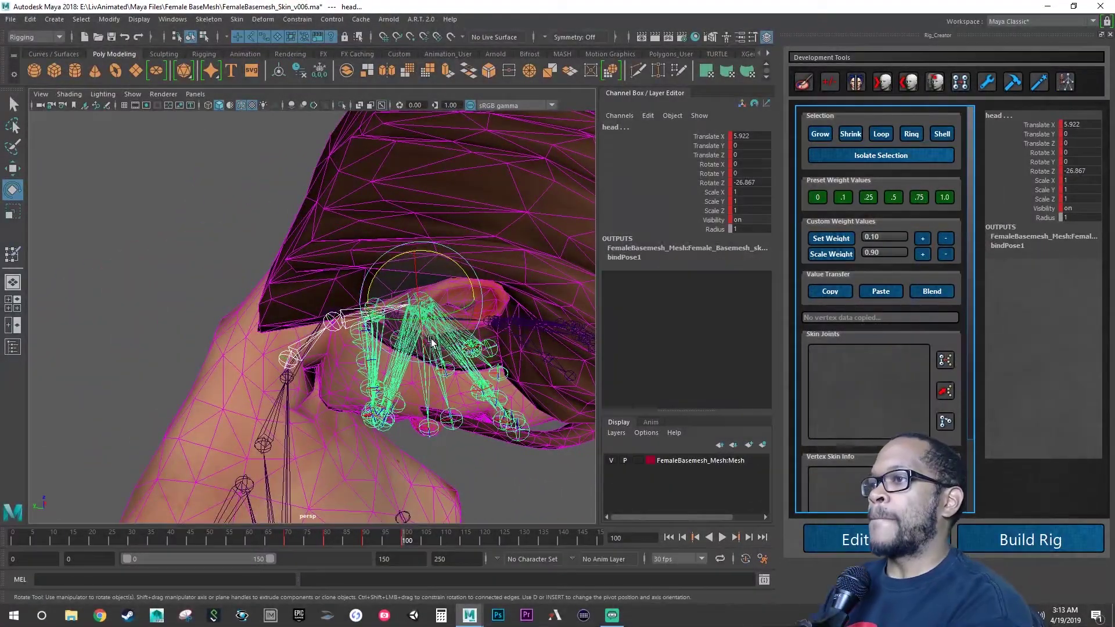
pyautogui.keyDown('alt'); pyautogui.moveTo(435, 408); pyautogui.dragTo(430, 385); pyautogui.keyUp('alt')
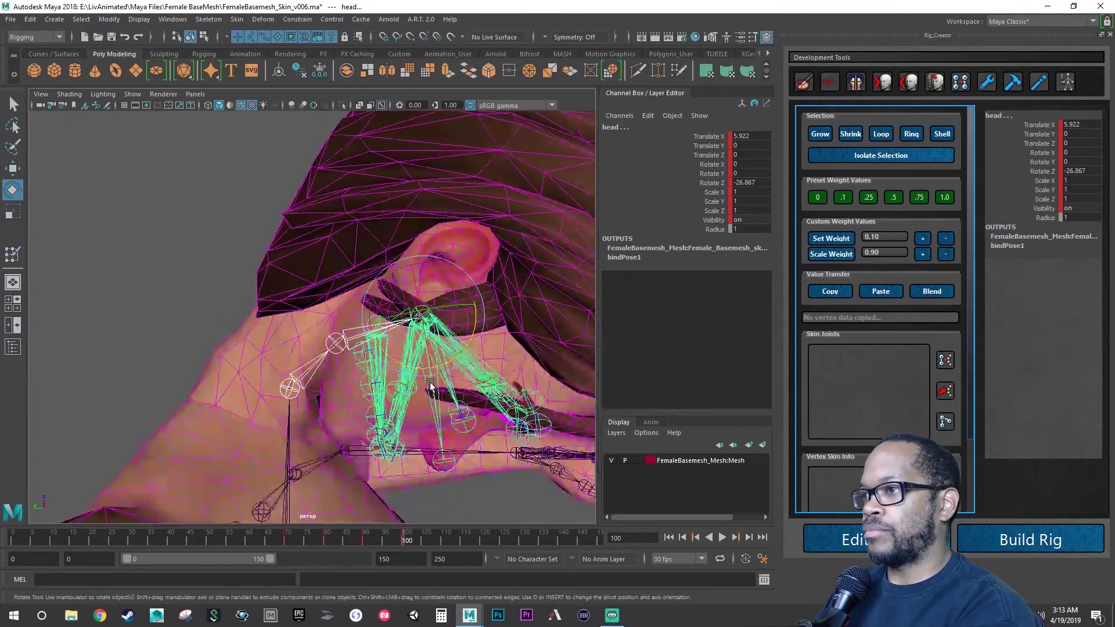
# - Copy the head's neutral frame-70 key and paste it at frame 110
pyautogui.click(287, 538)
pyautogui.rightClick(287, 539)
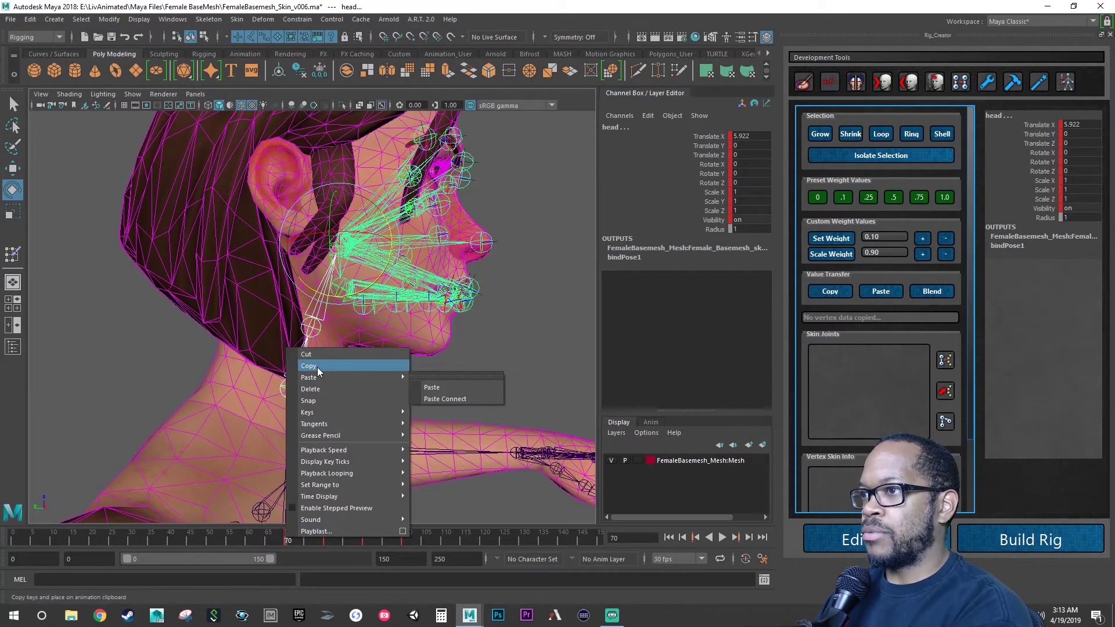
pyautogui.click(317, 366)
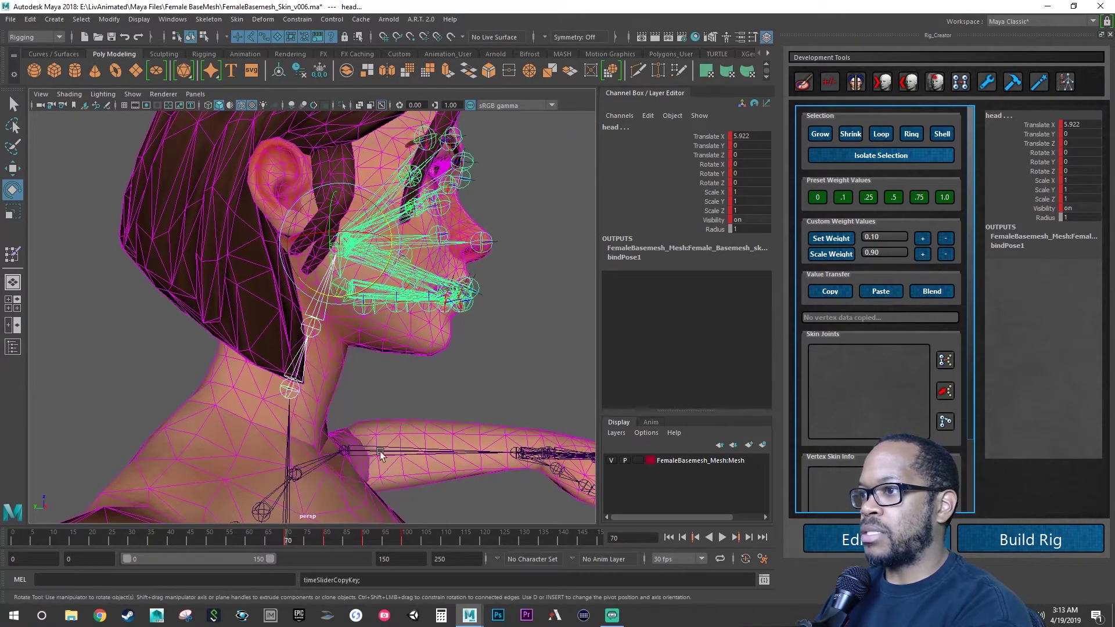
pyautogui.click(441, 539)
pyautogui.rightClick(441, 539)
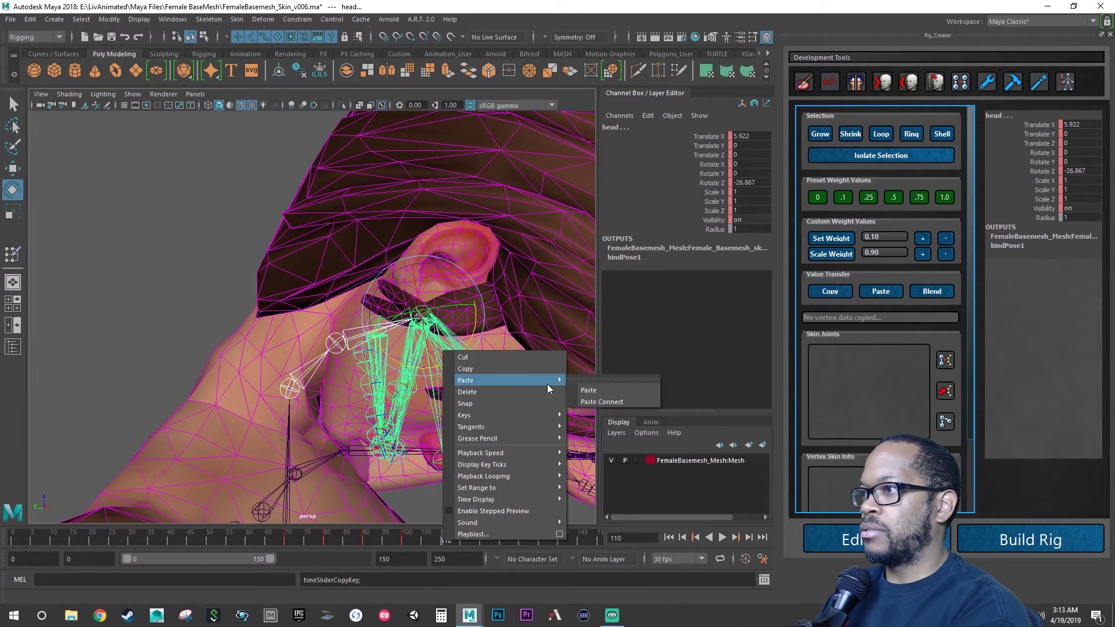
pyautogui.click(588, 390)
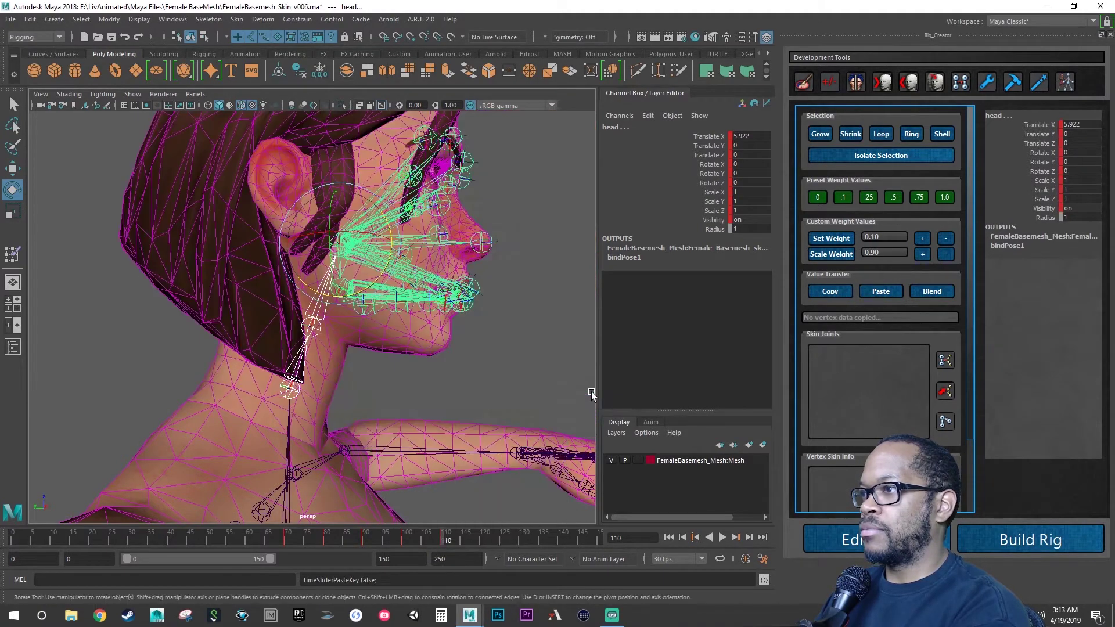
pyautogui.keyDown('alt'); pyautogui.moveTo(593, 398); pyautogui.dragTo(322, 401); pyautogui.keyUp('alt')
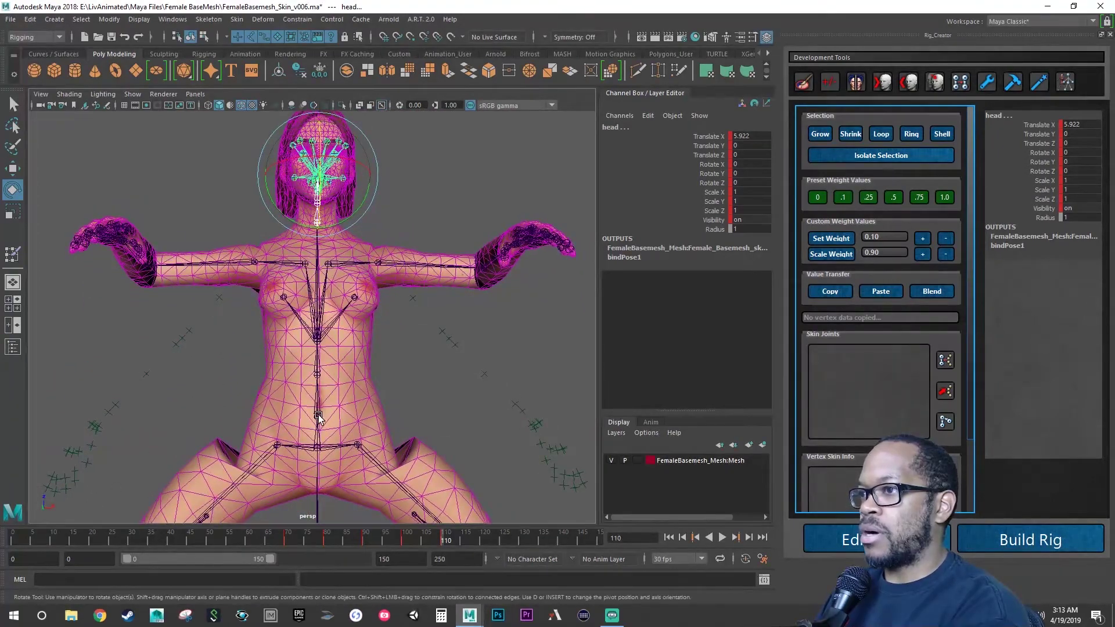
pyautogui.click(319, 414)
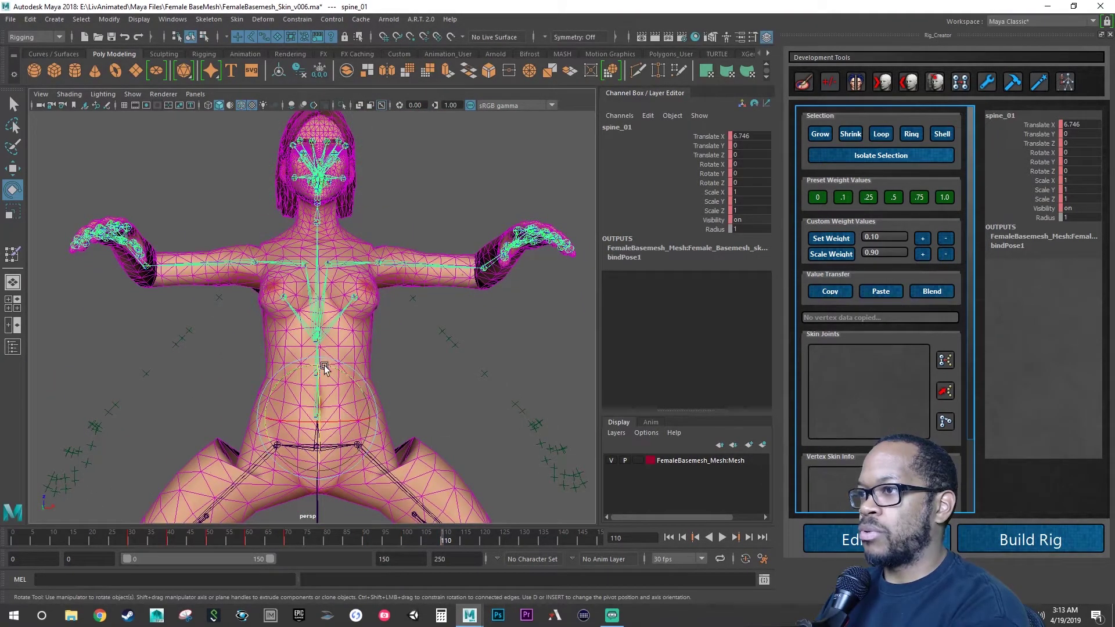
# - Select the spine_03 joint by stepping down from spine_02 in the spine chain
pyautogui.press('w')
pyautogui.scroll(5, 309, 379)
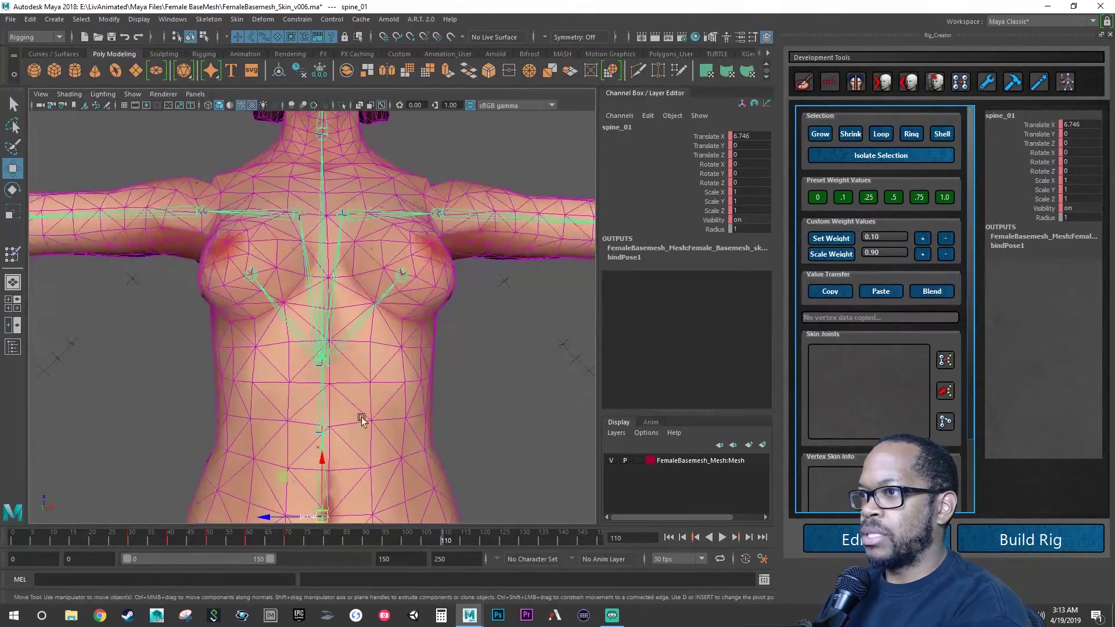
pyautogui.keyDown('shift'); pyautogui.click(328, 425); pyautogui.keyUp('shift')
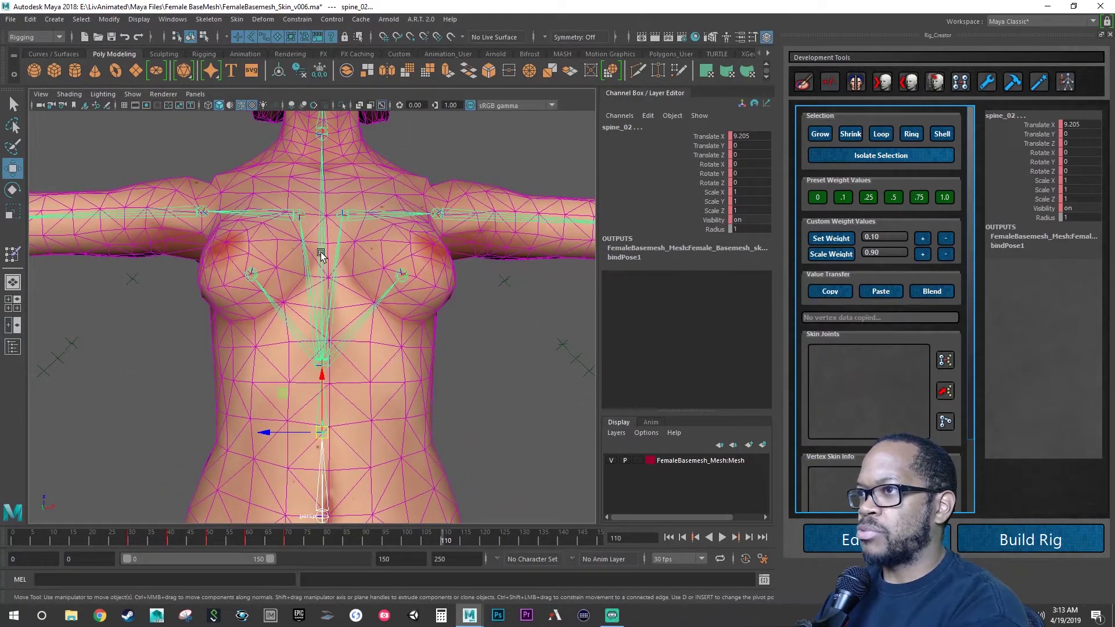
pyautogui.press('Down')
pyautogui.scroll(-5, 232, 331)
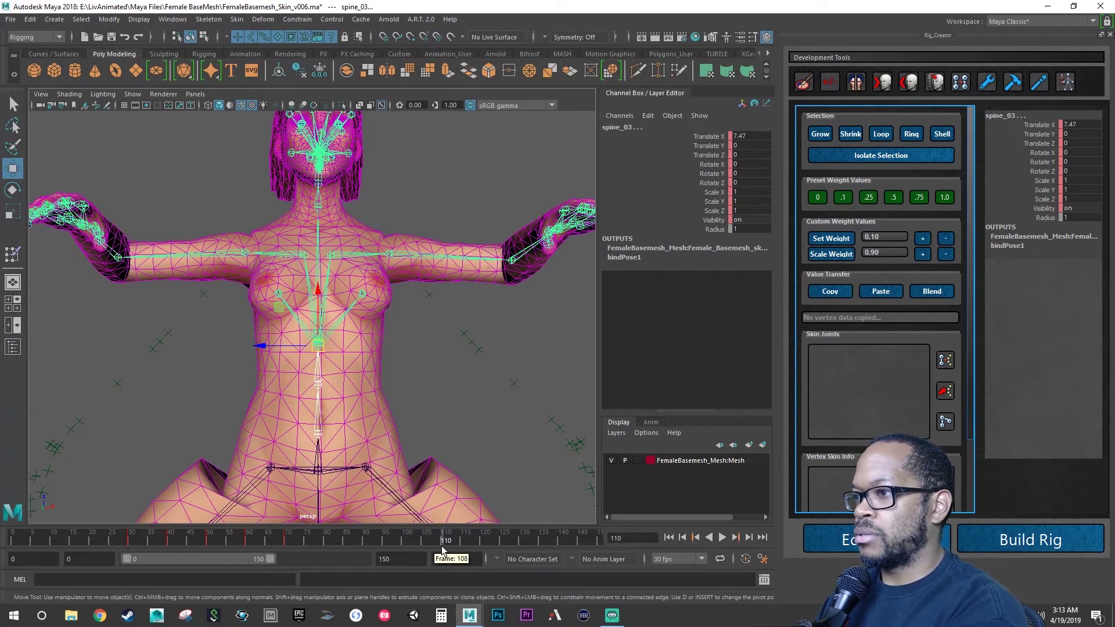
# - Rotate spine_03 to twist the torso at frame 121 and swing it back at frame 130
pyautogui.click(484, 541)
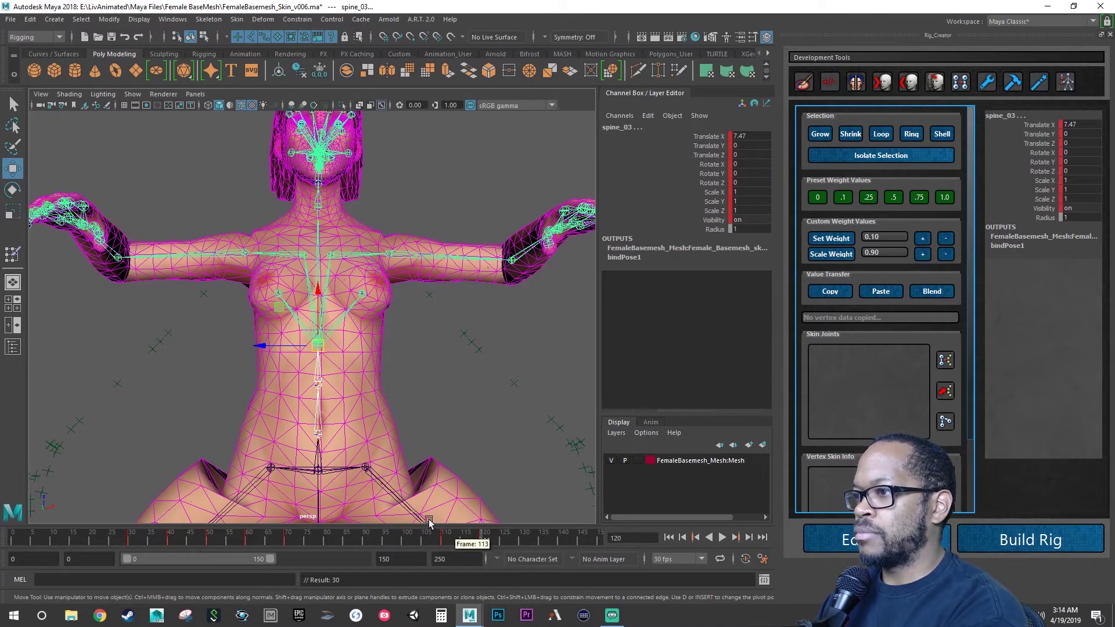
pyautogui.press('e')
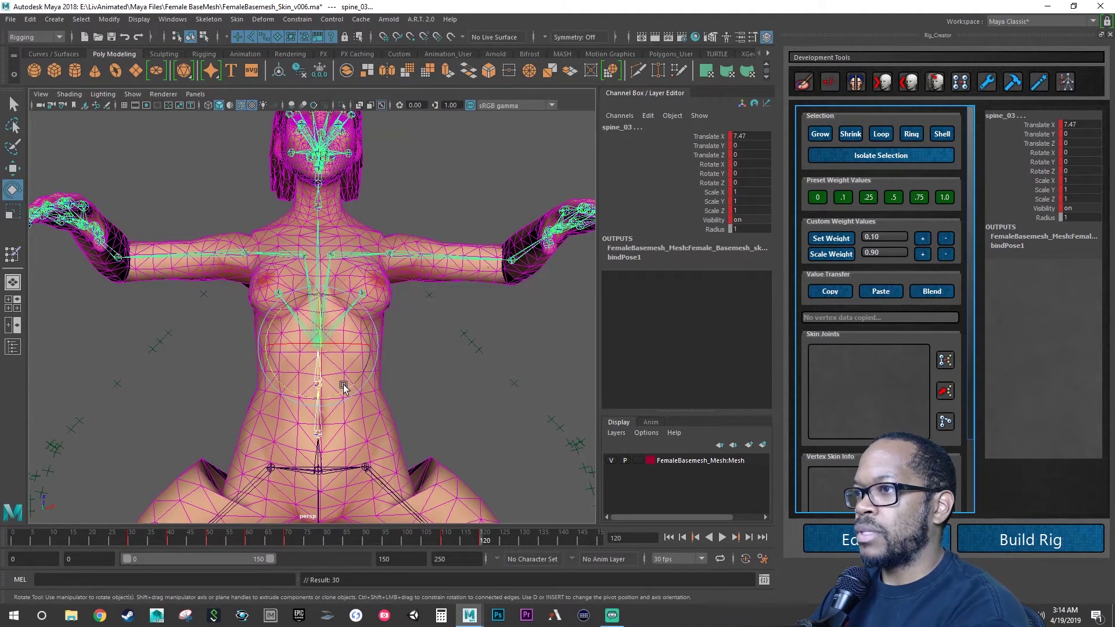
pyautogui.moveTo(350, 396); pyautogui.dragTo(359, 379)
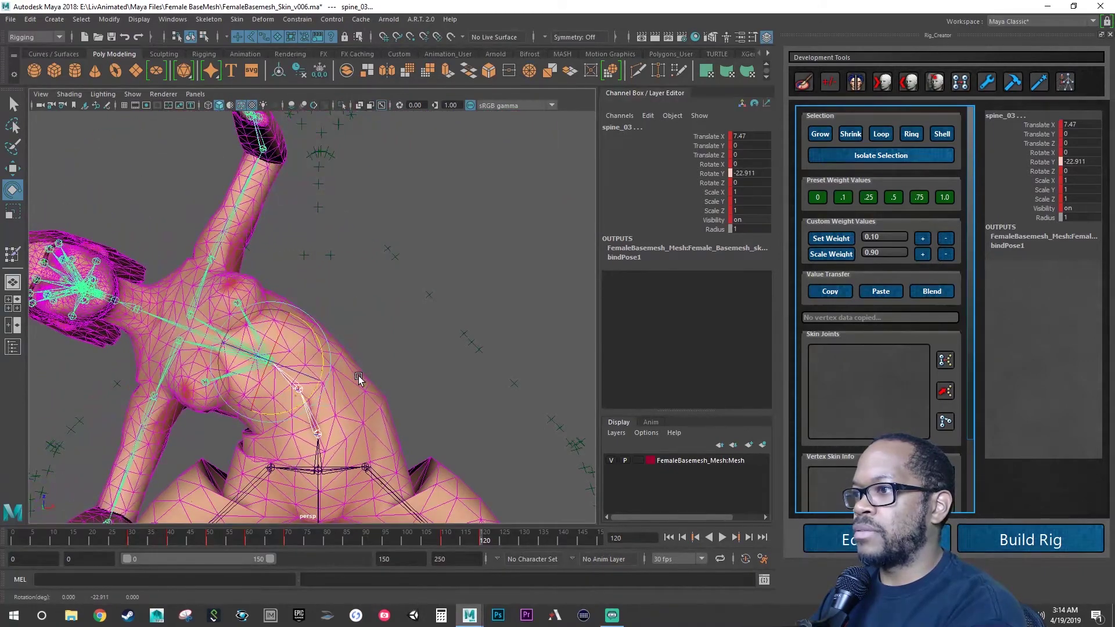
pyautogui.click(521, 543)
pyautogui.moveTo(317, 331)
pyautogui.mouseDown()
pyautogui.moveTo(316, 381)
pyautogui.moveTo(320, 351)
pyautogui.mouseUp()
pyautogui.click(485, 540)
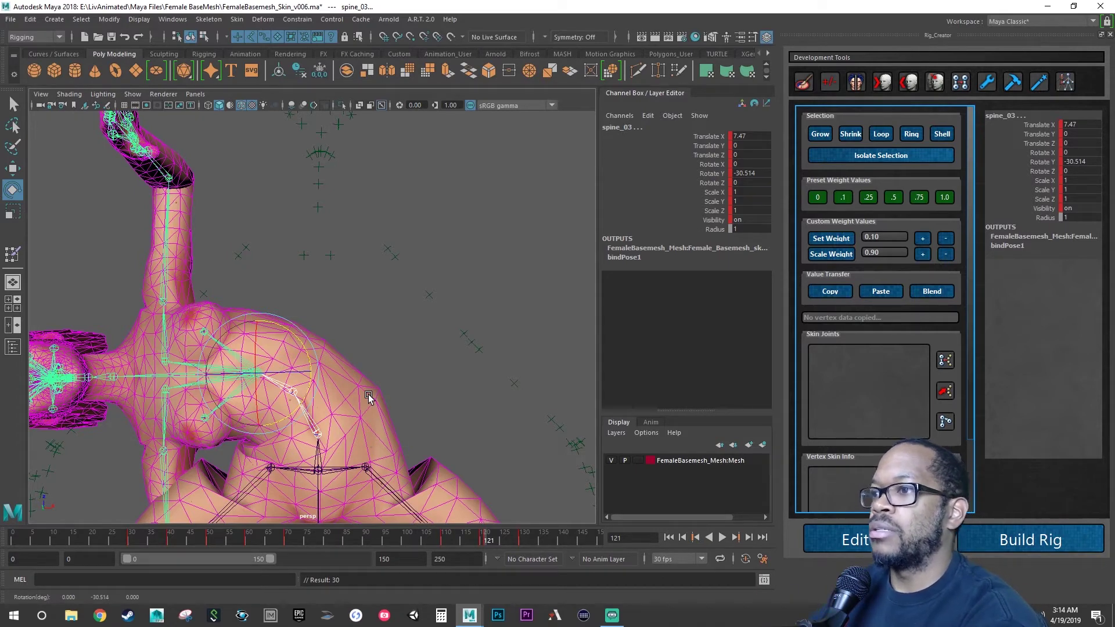
# - Delete the spine key at frame 121 and deepen the frame-120 twist to Rotate Y -29.823
pyautogui.rightClick(488, 541)
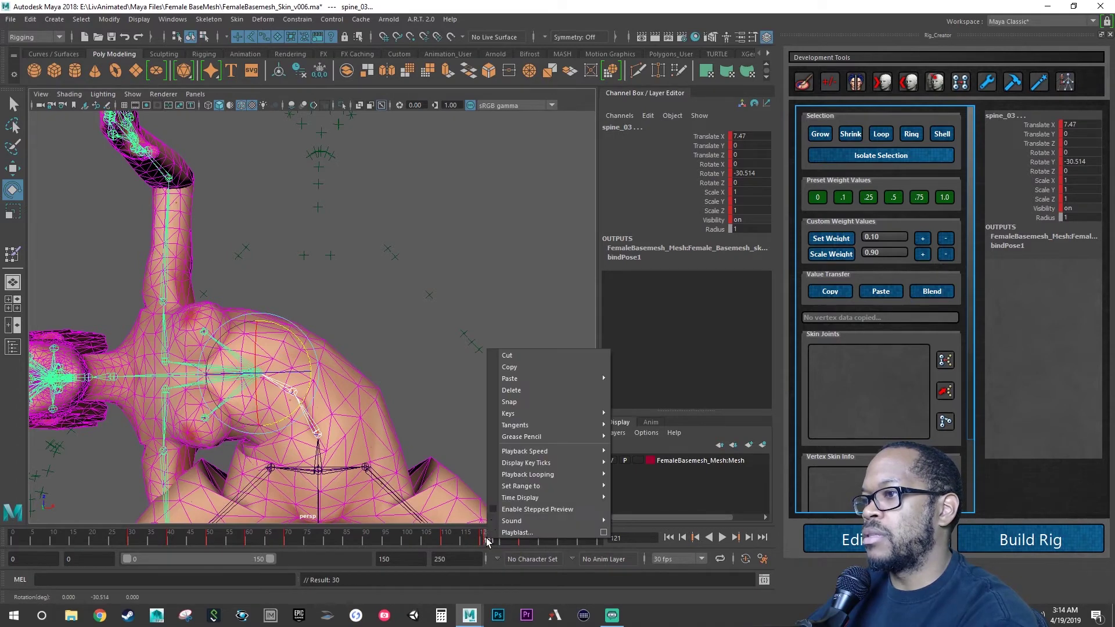
pyautogui.click(521, 389)
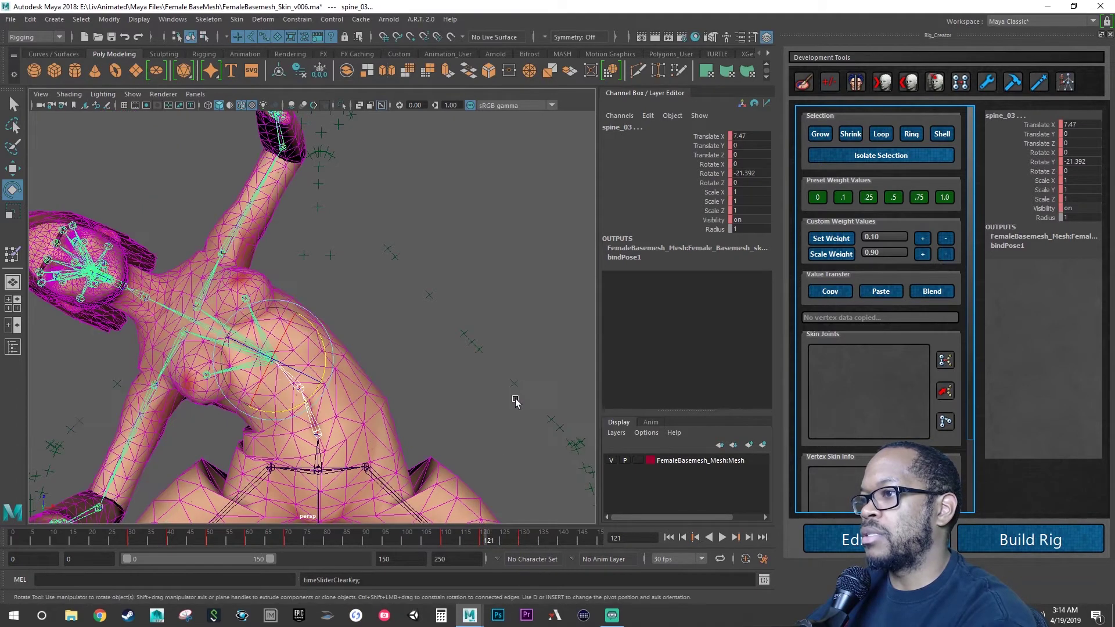
pyautogui.click(485, 540)
pyautogui.moveTo(315, 344); pyautogui.dragTo(318, 338)
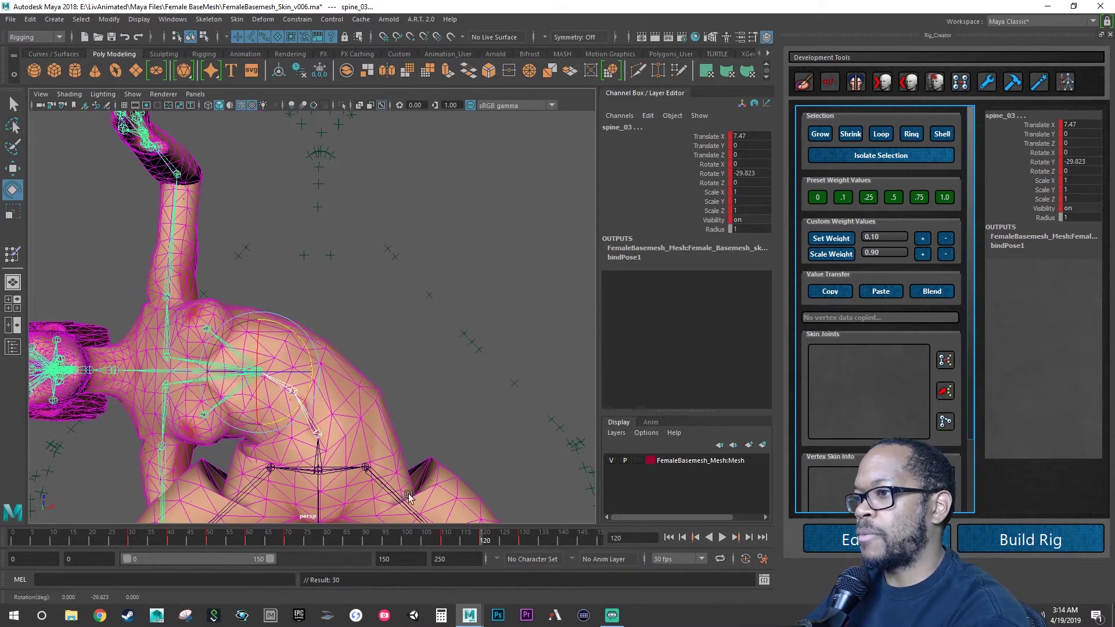
# - Scrub the timeline between the start and frame 130 to review the spine twist
pyautogui.moveTo(218, 539); pyautogui.dragTo(485, 540)
pyautogui.click(521, 550)
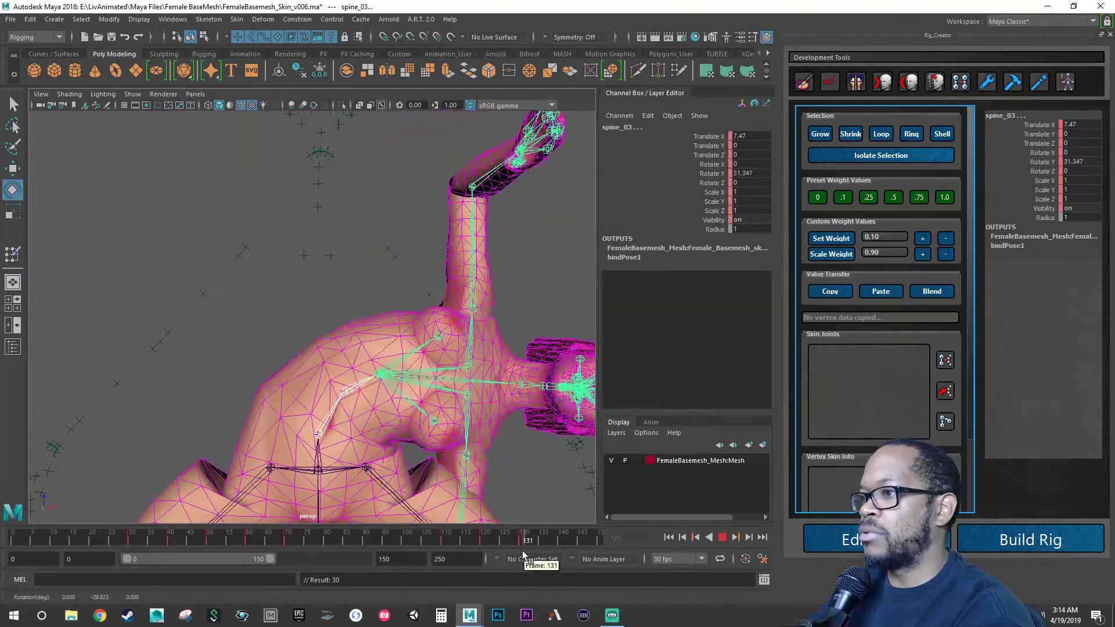
pyautogui.keyDown('alt'); pyautogui.moveTo(440, 461); pyautogui.dragTo(389, 448, button='right'); pyautogui.keyUp('alt')
pyautogui.moveTo(349, 540); pyautogui.dragTo(55, 504)
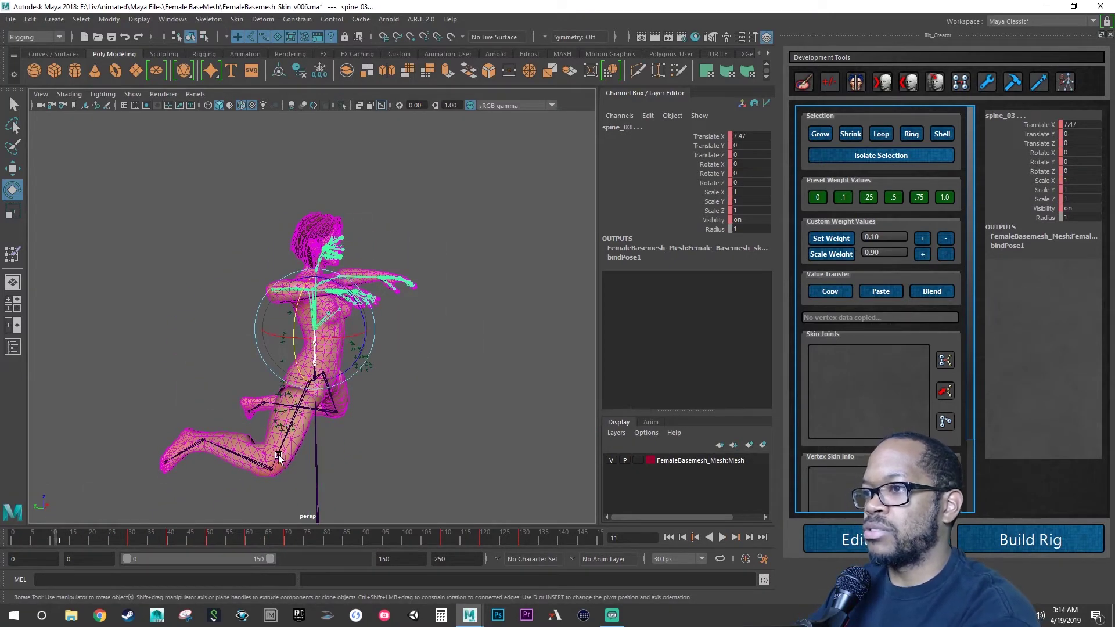
# - Return to frame 0, frame the character's front, and select the left calf joint calf_l
pyautogui.click(234, 468)
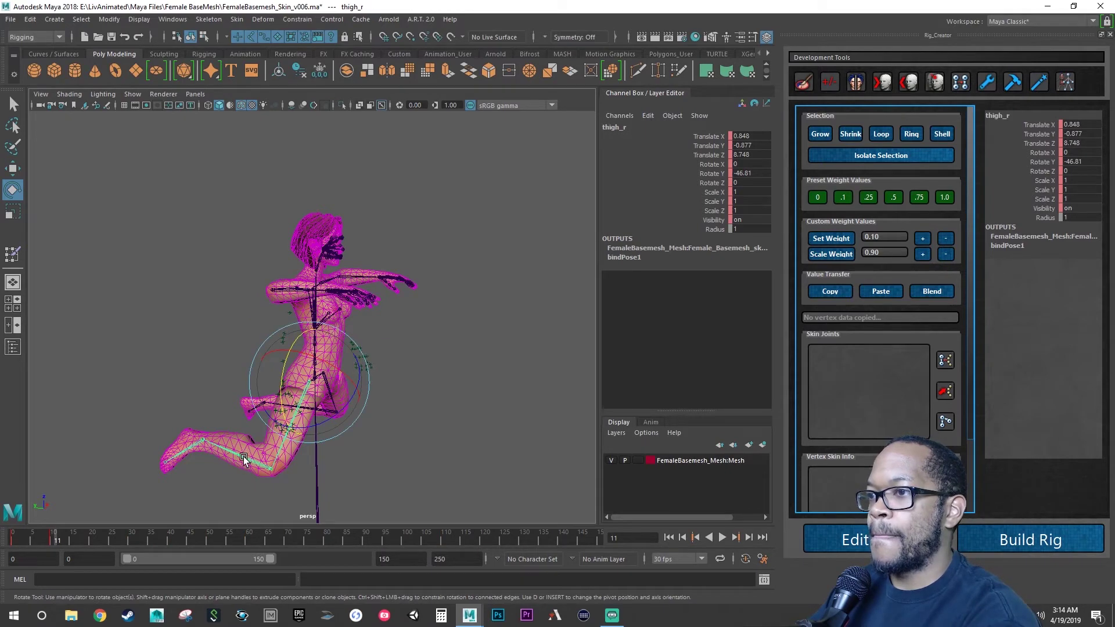
pyautogui.click(244, 460)
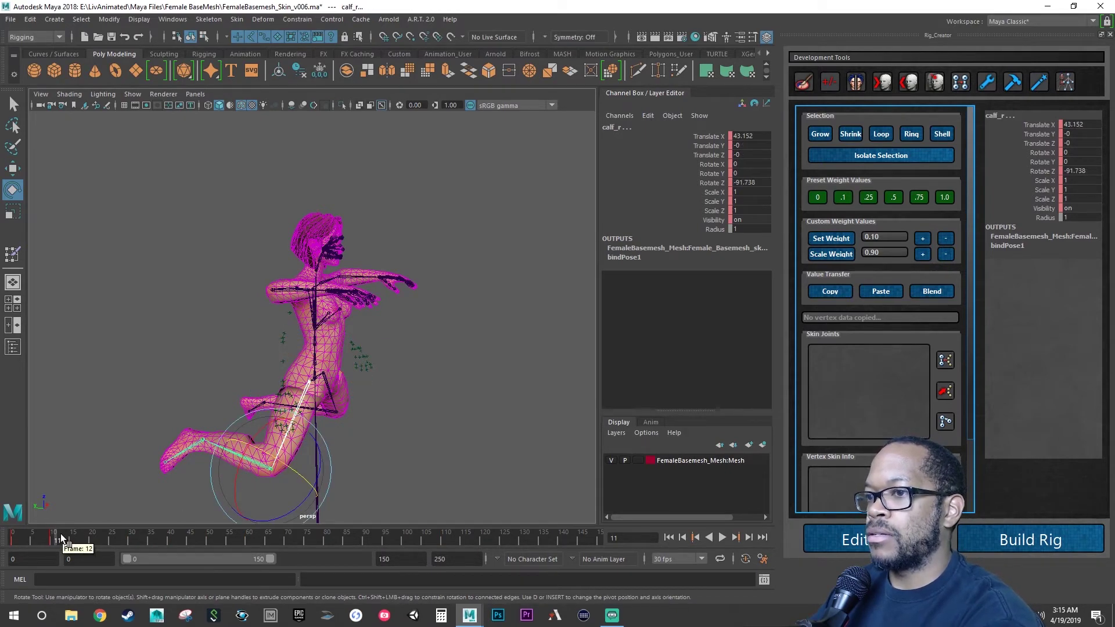
pyautogui.moveTo(61, 538); pyautogui.dragTo(7, 547)
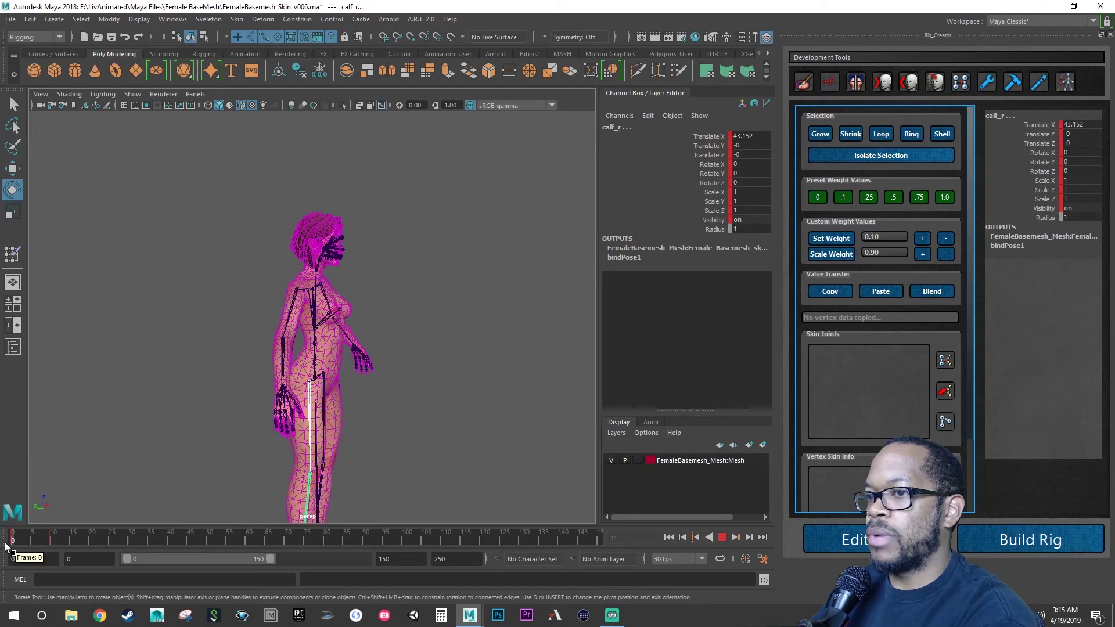
pyautogui.keyDown('alt'); pyautogui.moveTo(418, 450); pyautogui.dragTo(329, 441); pyautogui.keyUp('alt')
pyautogui.keyDown('alt'); pyautogui.moveTo(329, 441); pyautogui.dragTo(397, 445, button='right'); pyautogui.keyUp('alt')
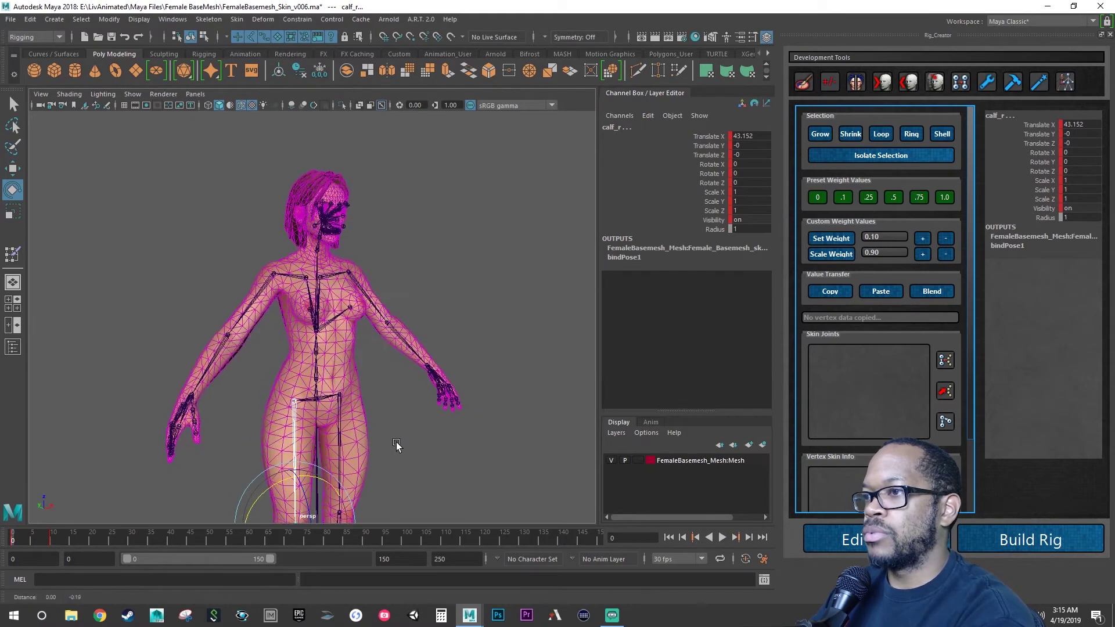
pyautogui.keyDown('alt'); pyautogui.moveTo(396, 445); pyautogui.dragTo(336, 315, button='middle'); pyautogui.keyUp('alt')
pyautogui.click(340, 315)
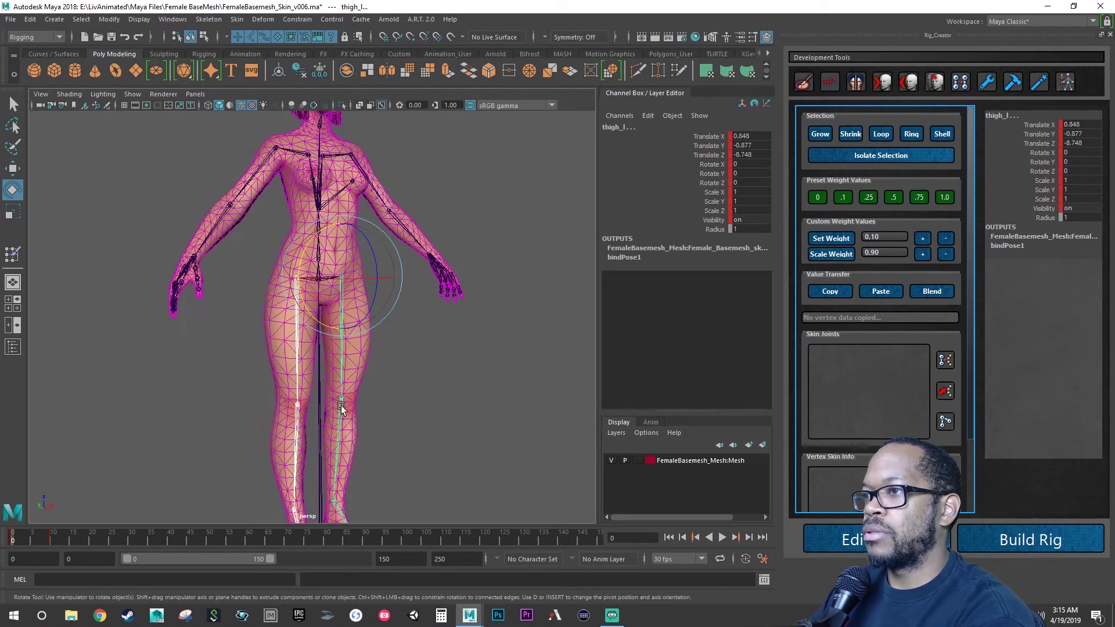
pyautogui.click(338, 453)
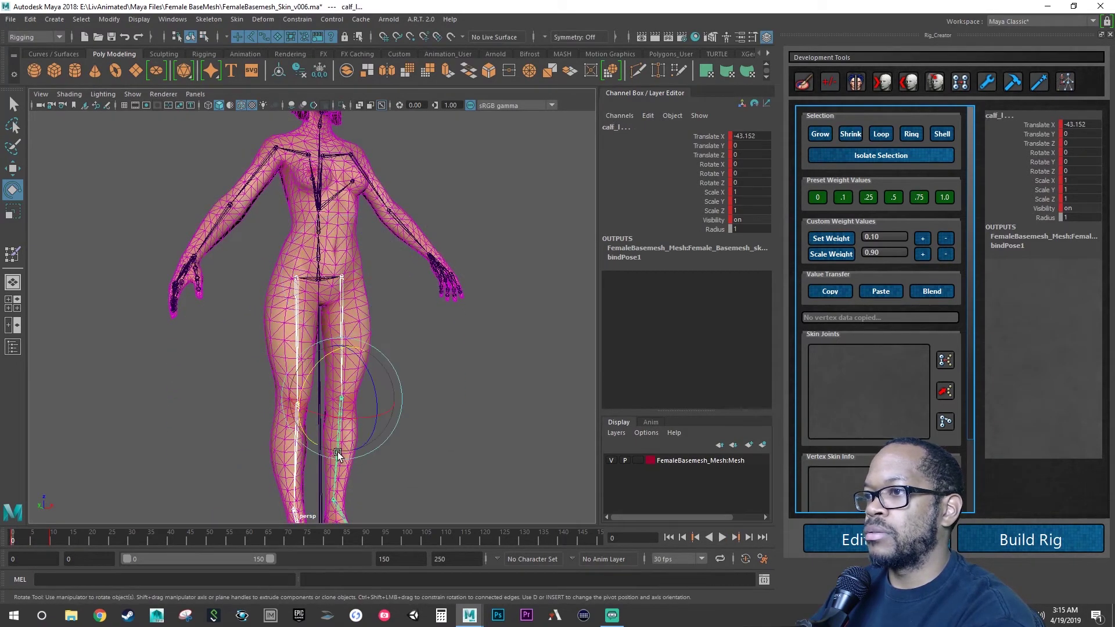
# - Copy calf_l's frame-0 rest key and paste it at frame 20
pyautogui.rightClick(23, 537)
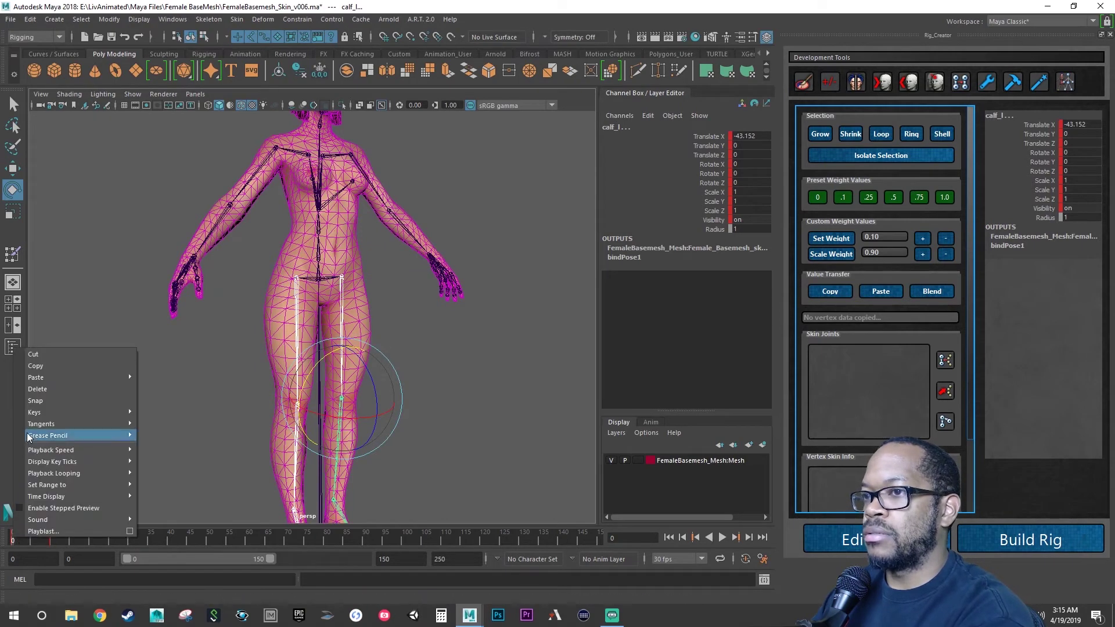
pyautogui.click(49, 366)
pyautogui.click(93, 538)
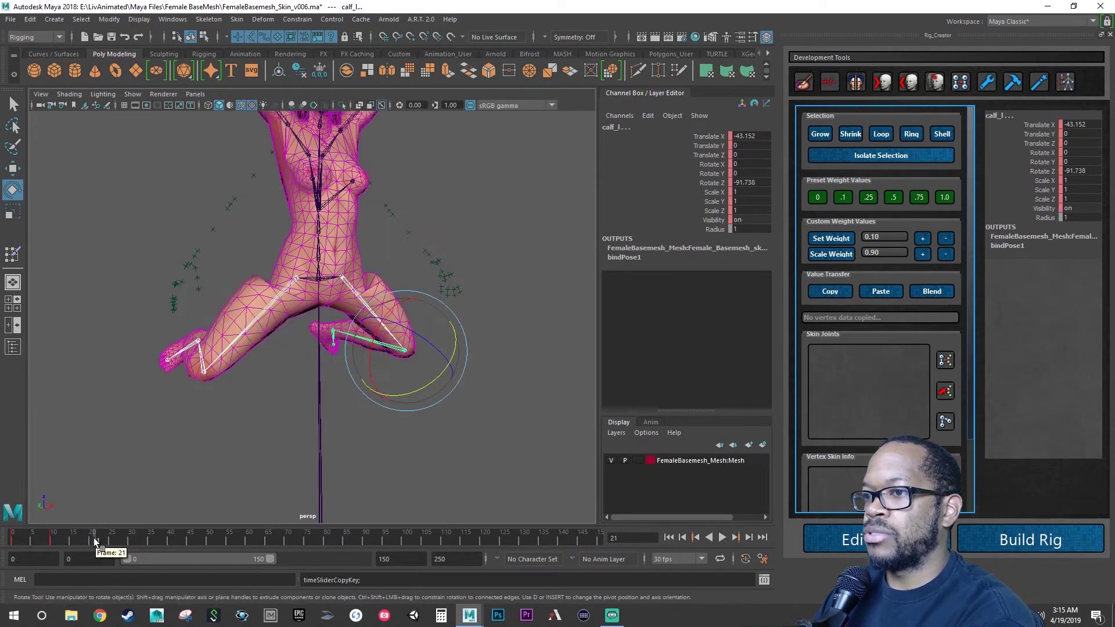
pyautogui.rightClick(90, 539)
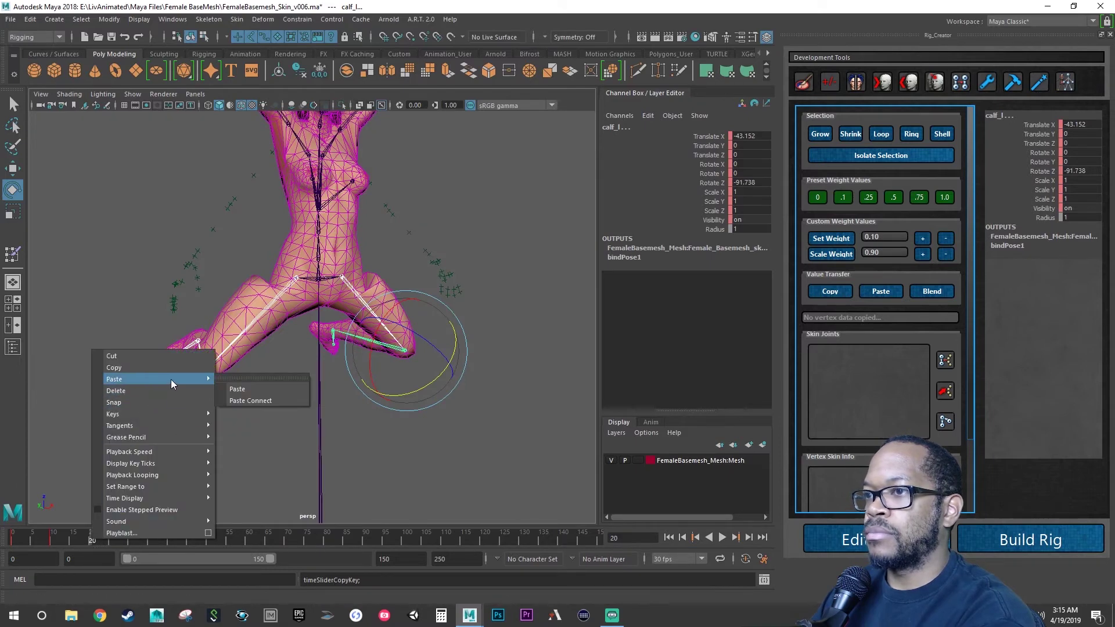
pyautogui.click(241, 393)
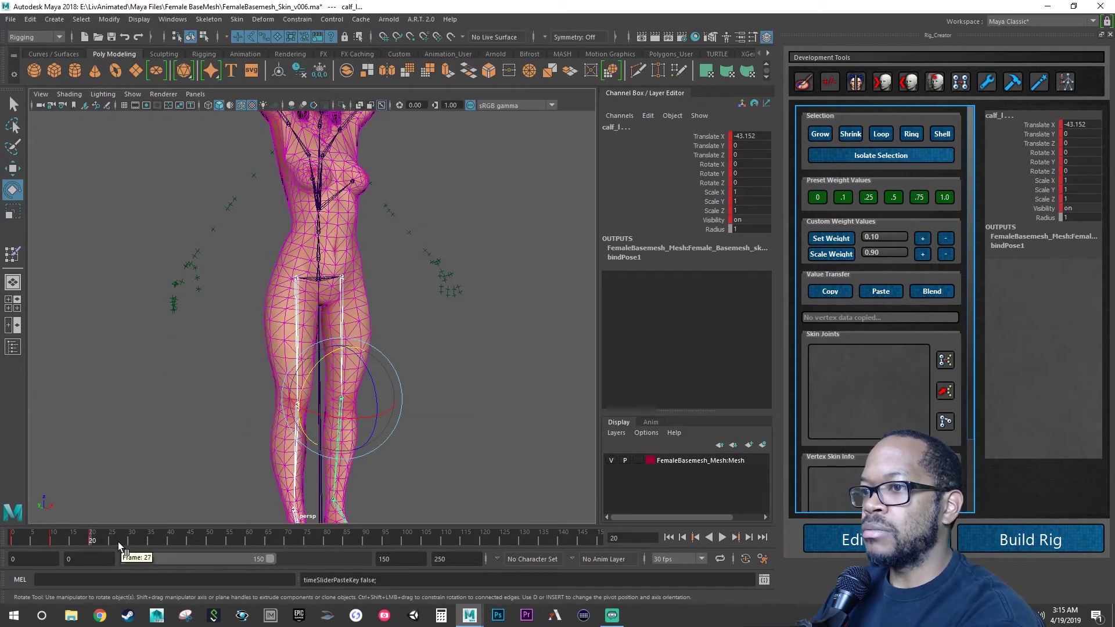
# - Select thigh_l and raise it to horizontal at frame 30
pyautogui.click(223, 411)
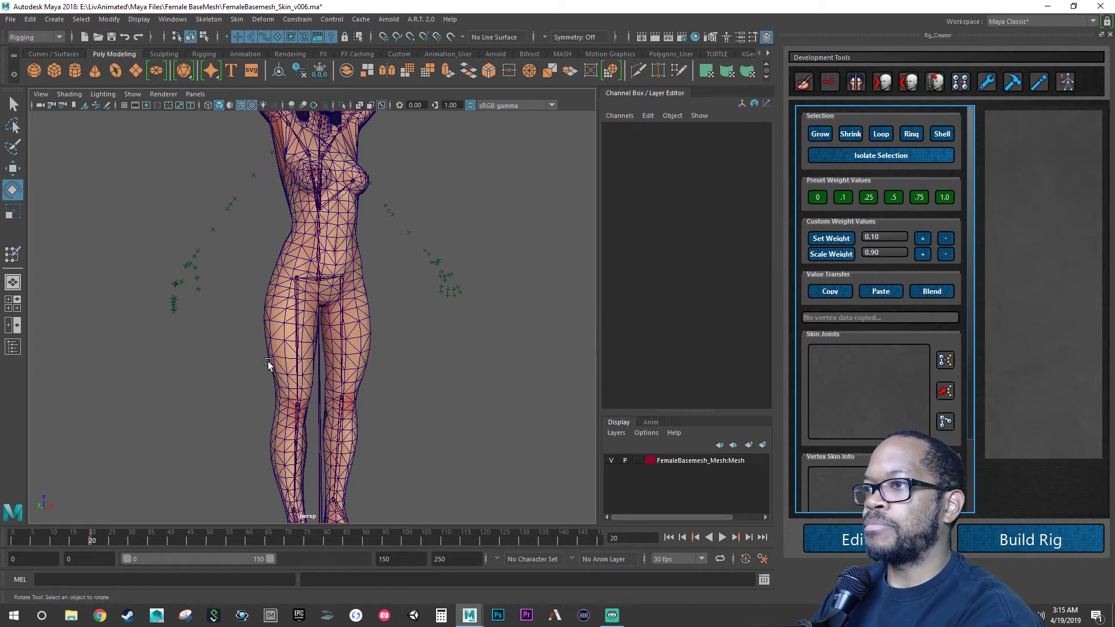
pyautogui.click(297, 337)
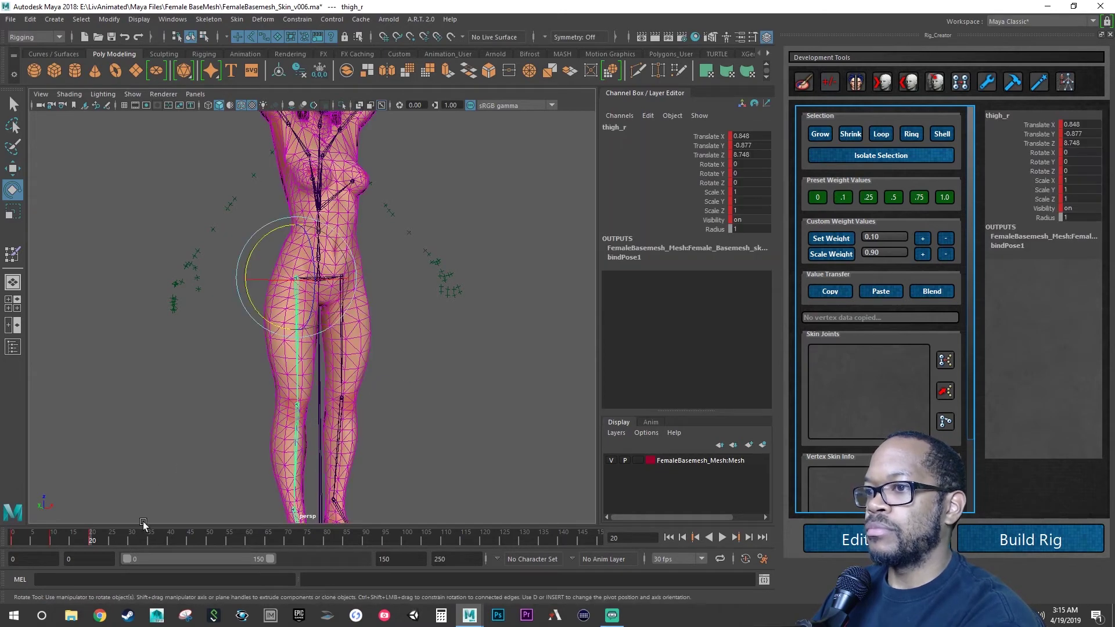
pyautogui.click(128, 539)
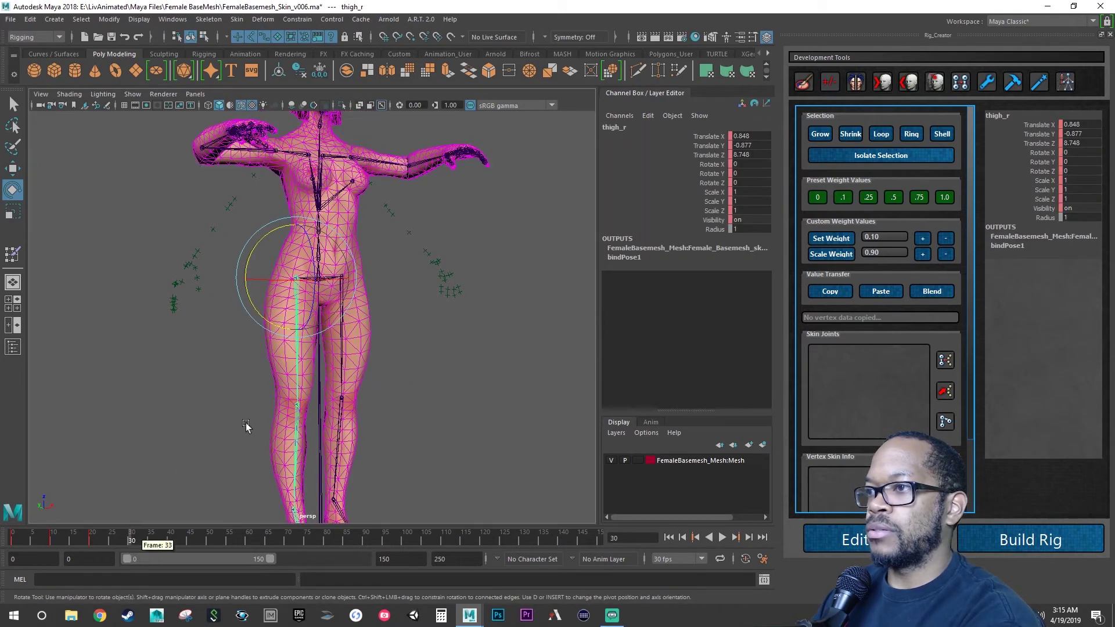
pyautogui.click(343, 357)
pyautogui.keyDown('alt'); pyautogui.moveTo(326, 372); pyautogui.dragTo(409, 365); pyautogui.keyUp('alt')
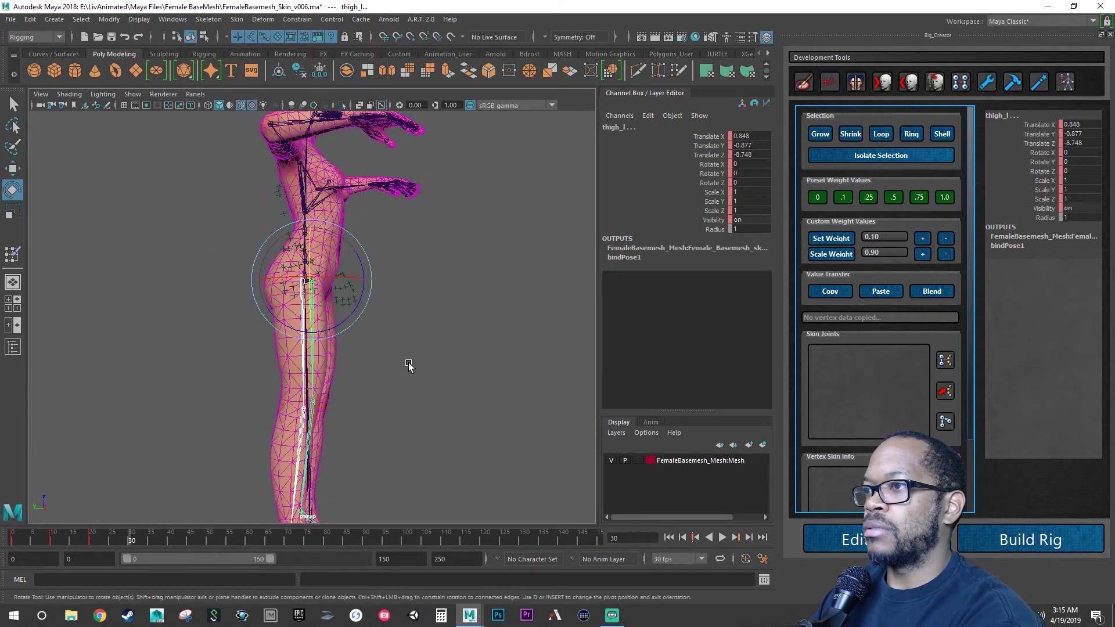
pyautogui.moveTo(354, 317); pyautogui.dragTo(349, 242)
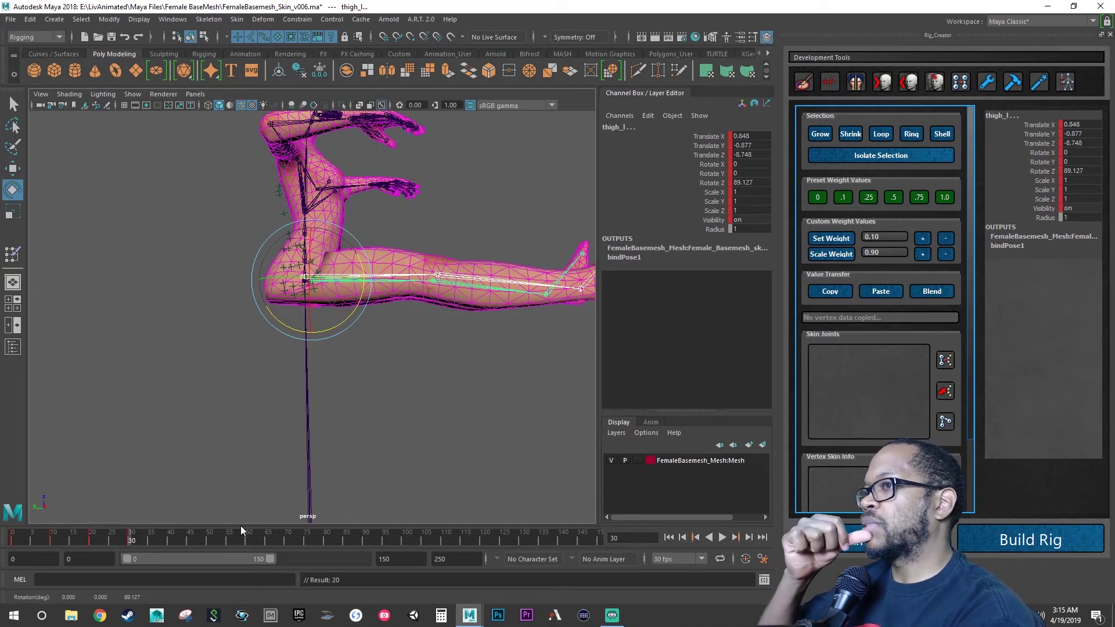
# - Key thigh_l at frame 40, then swing it forward to Rotate Z -46.441 at frame 50
pyautogui.click(171, 534)
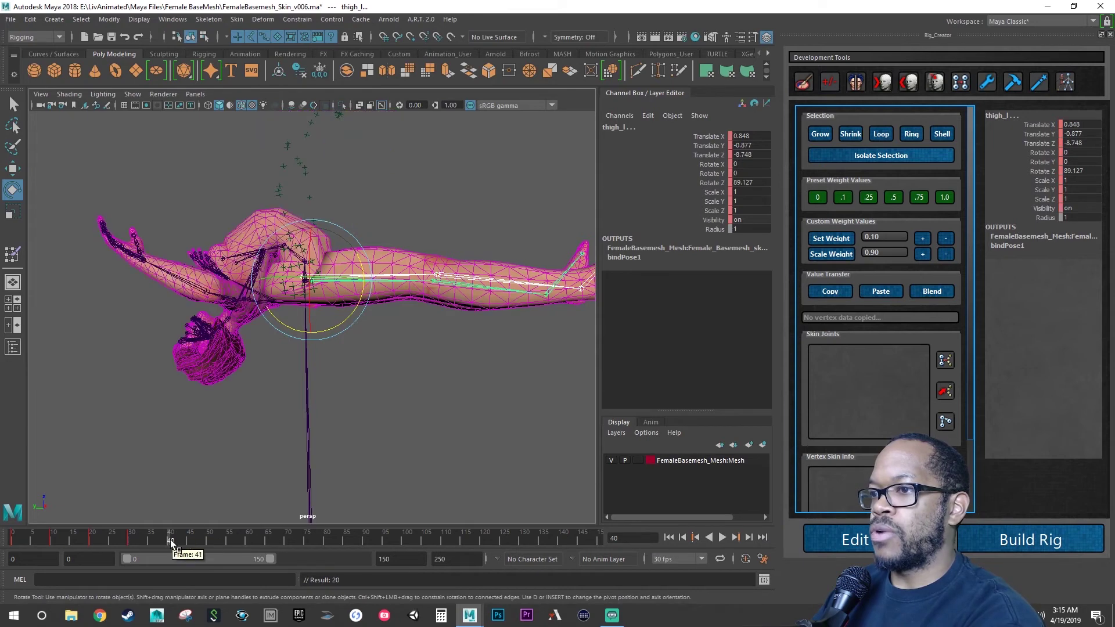
pyautogui.press('s')
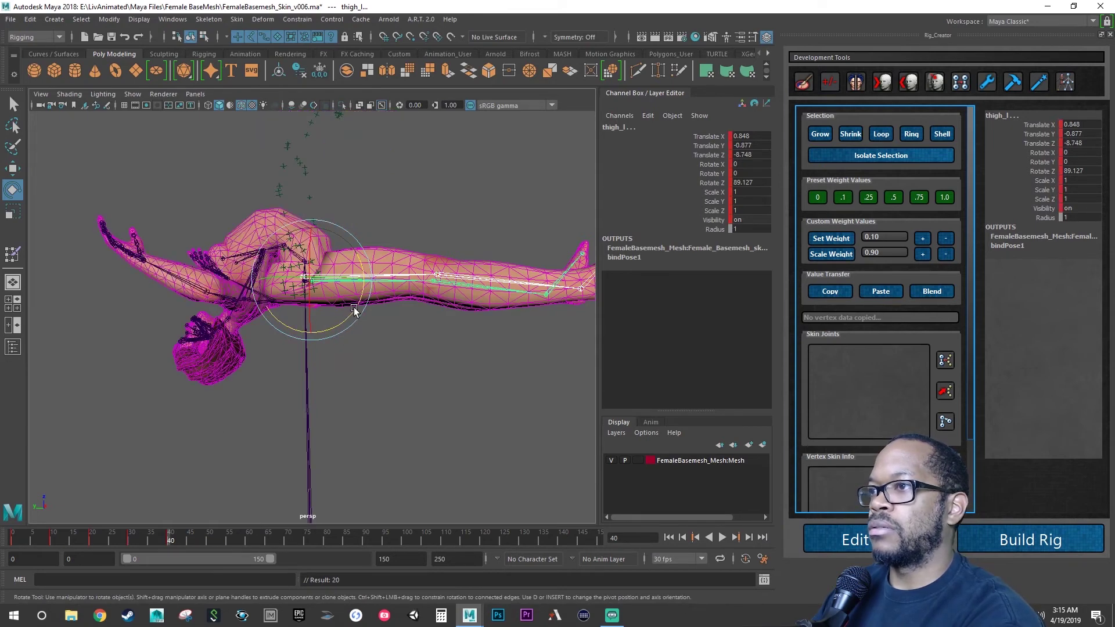
pyautogui.moveTo(354, 310); pyautogui.dragTo(162, 476)
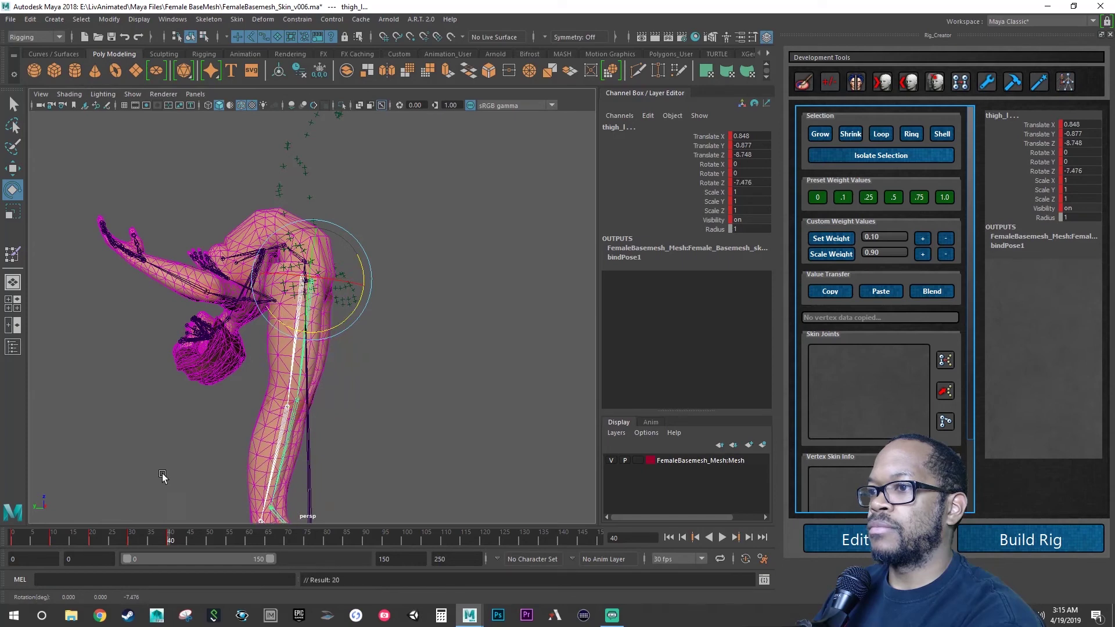
pyautogui.click(209, 541)
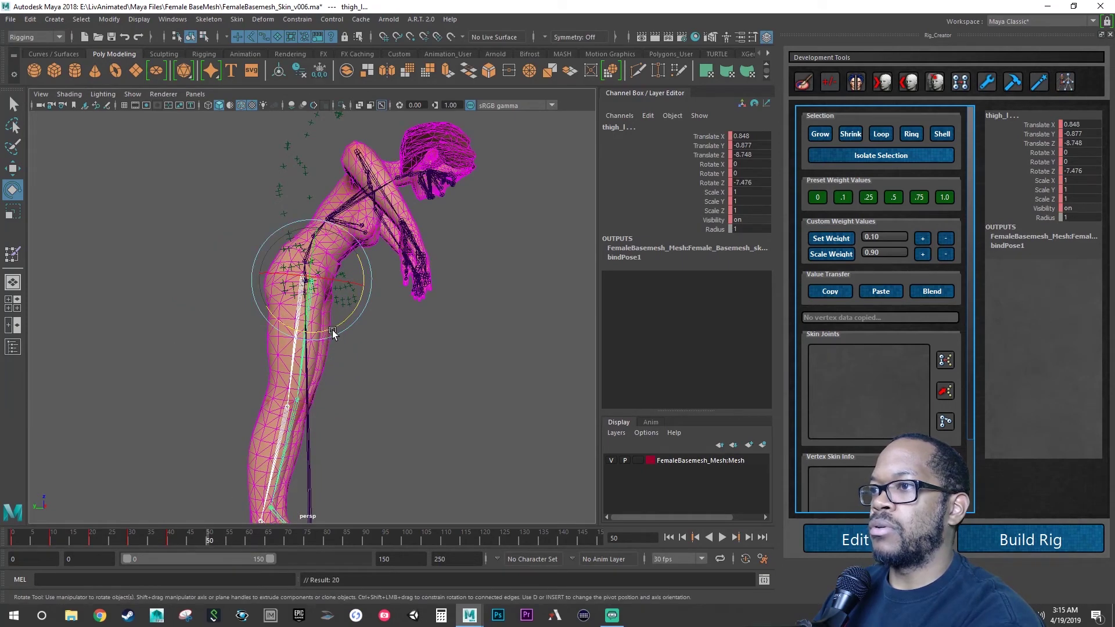
pyautogui.moveTo(333, 332); pyautogui.dragTo(292, 348)
# - Key the thigh's frame-50 pose, then paste its frame-0 rest key at frame 60
pyautogui.press('s')
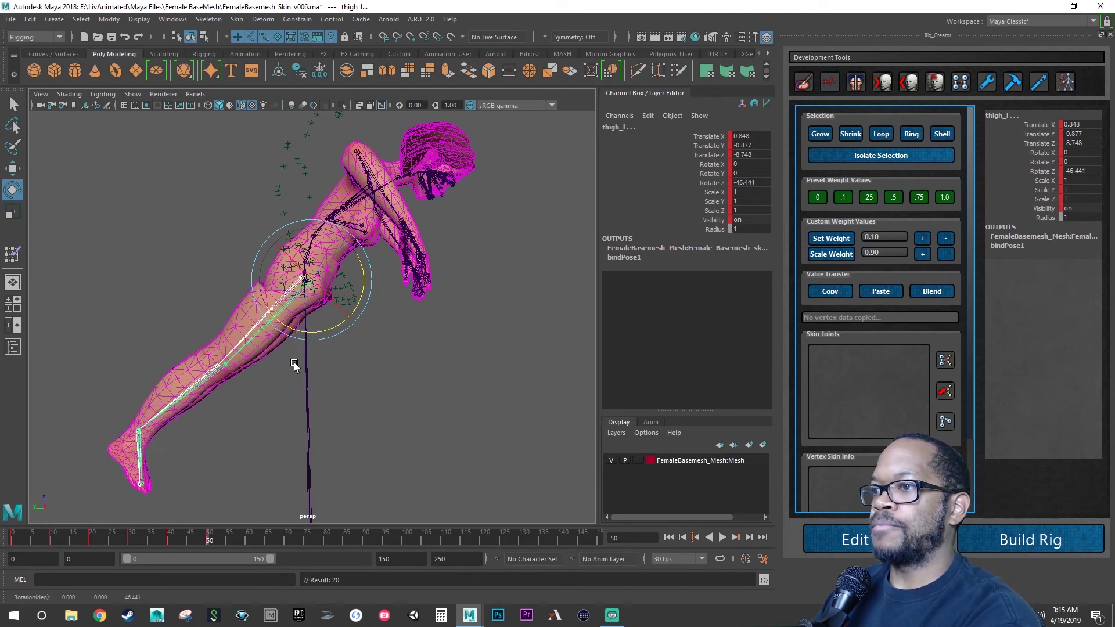
pyautogui.click(14, 543)
pyautogui.rightClick(16, 542)
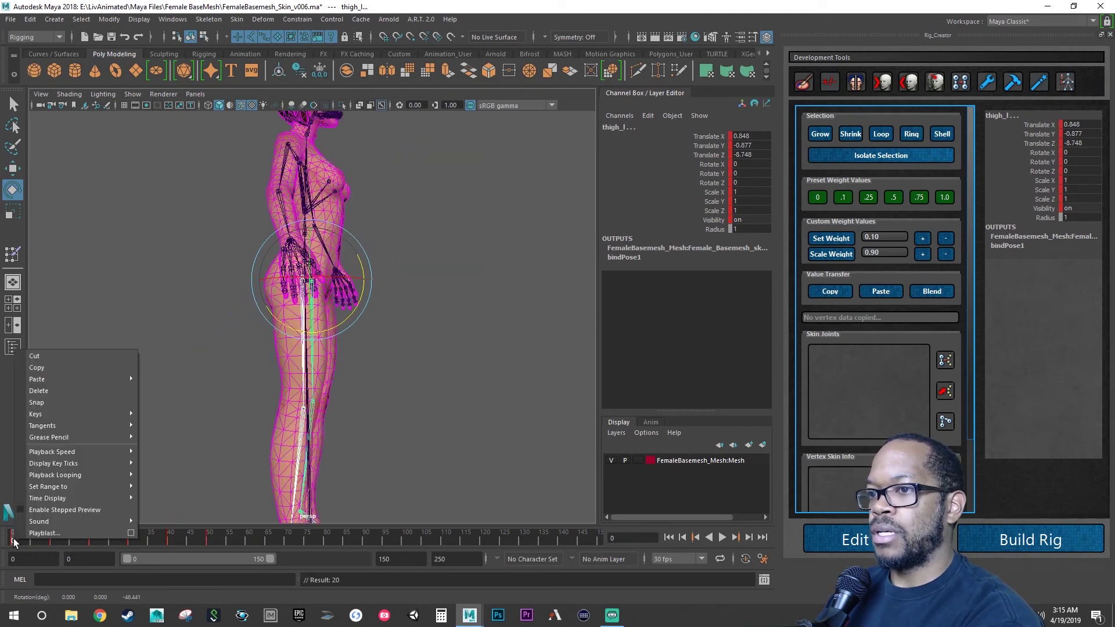
pyautogui.click(69, 369)
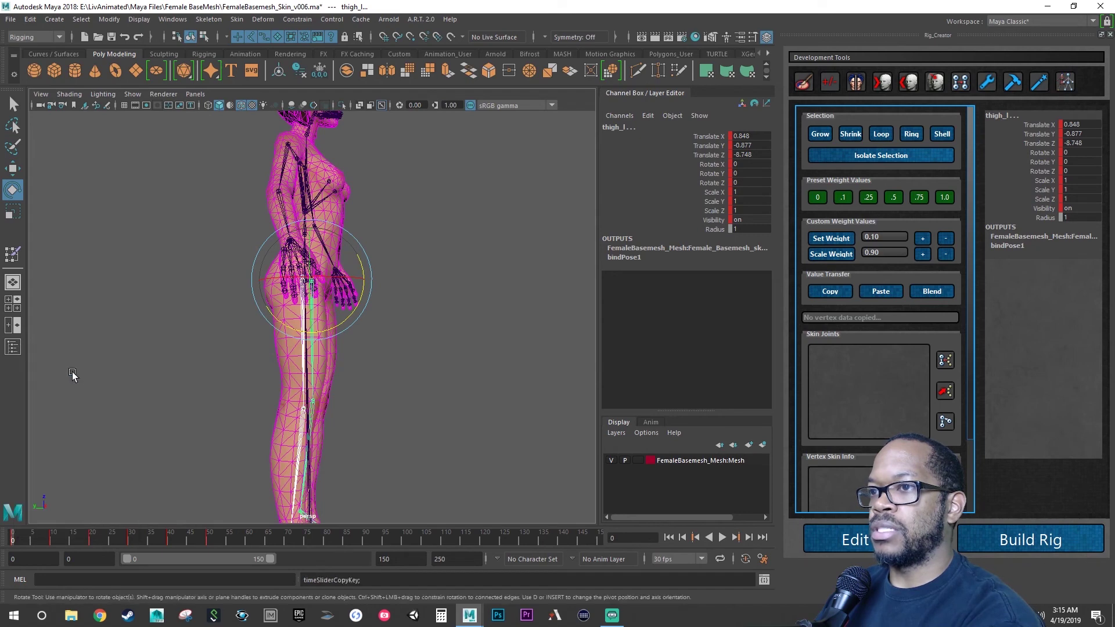
pyautogui.click(246, 540)
pyautogui.rightClick(249, 540)
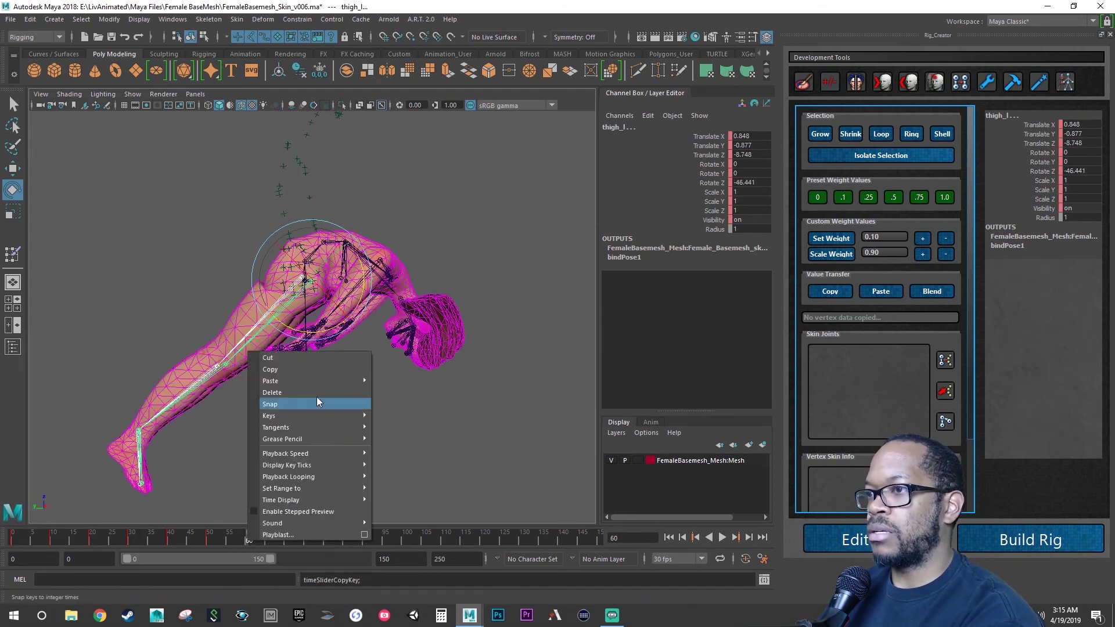
pyautogui.moveTo(335, 383)
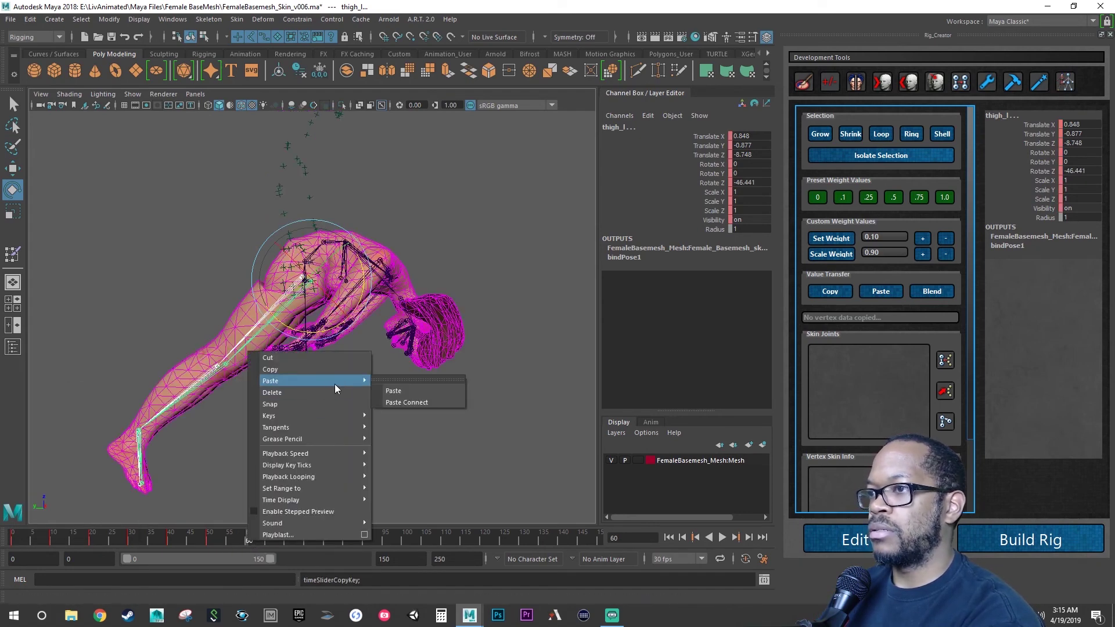
pyautogui.click(393, 391)
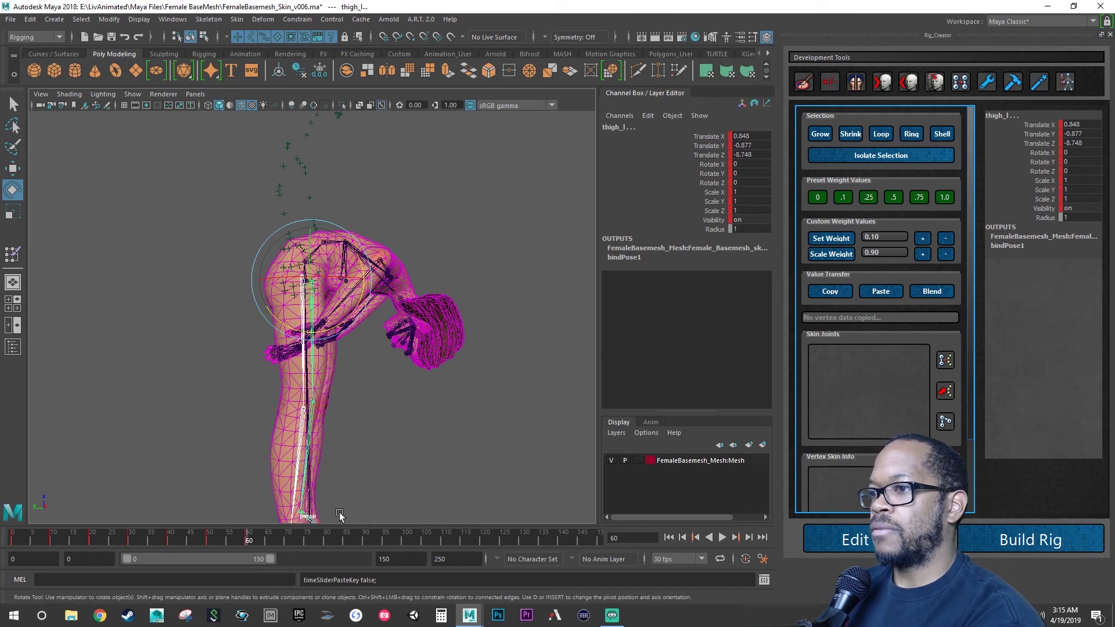
# - Select the left foot joint foot_l at frame 70
pyautogui.moveTo(345, 491)
pyautogui.keyDown('alt'); pyautogui.mouseDown()
pyautogui.moveTo(348, 375)
pyautogui.moveTo(316, 464)
pyautogui.moveTo(317, 453)
pyautogui.moveTo(381, 455)
pyautogui.moveTo(360, 478)
pyautogui.moveTo(349, 473)
pyautogui.moveTo(351, 488)
pyautogui.mouseUp(); pyautogui.keyUp('alt')
pyautogui.click(303, 446)
pyautogui.click(360, 478)
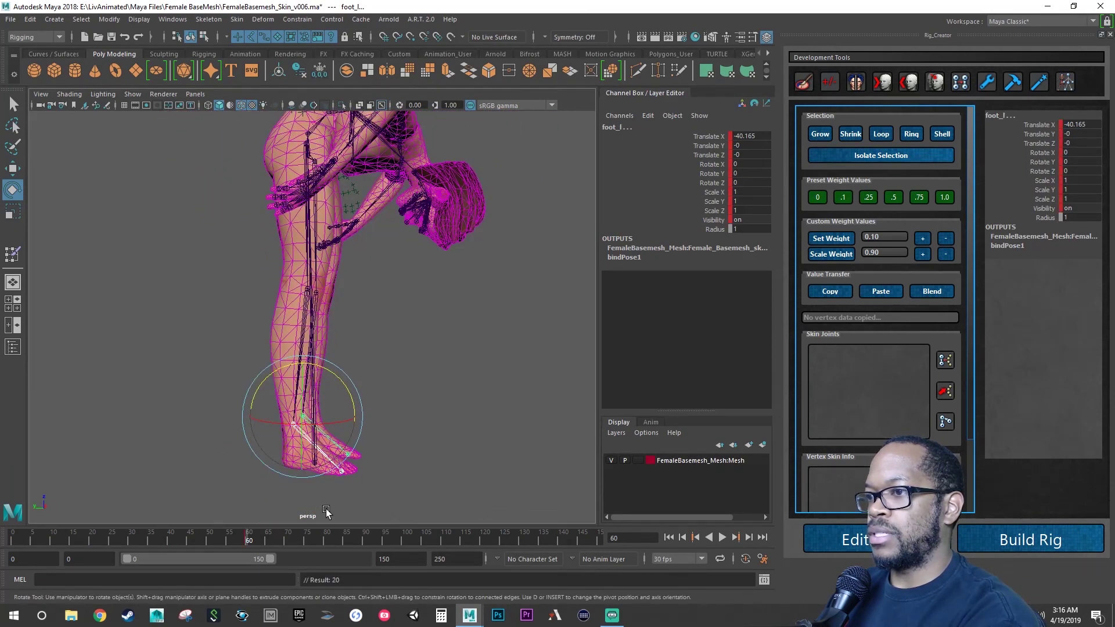
pyautogui.click(288, 539)
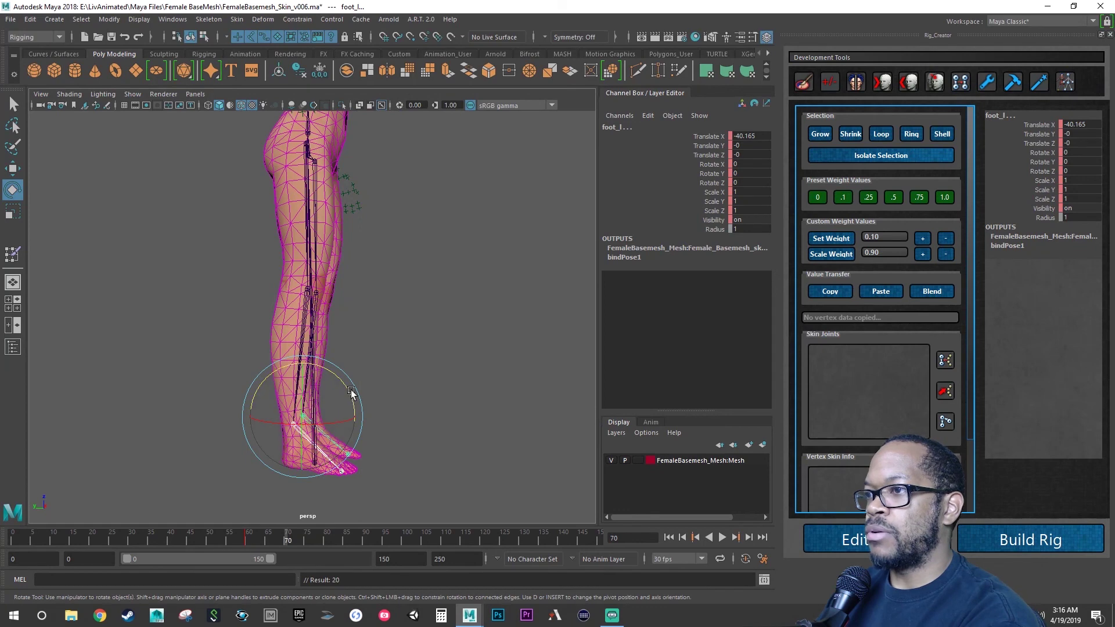